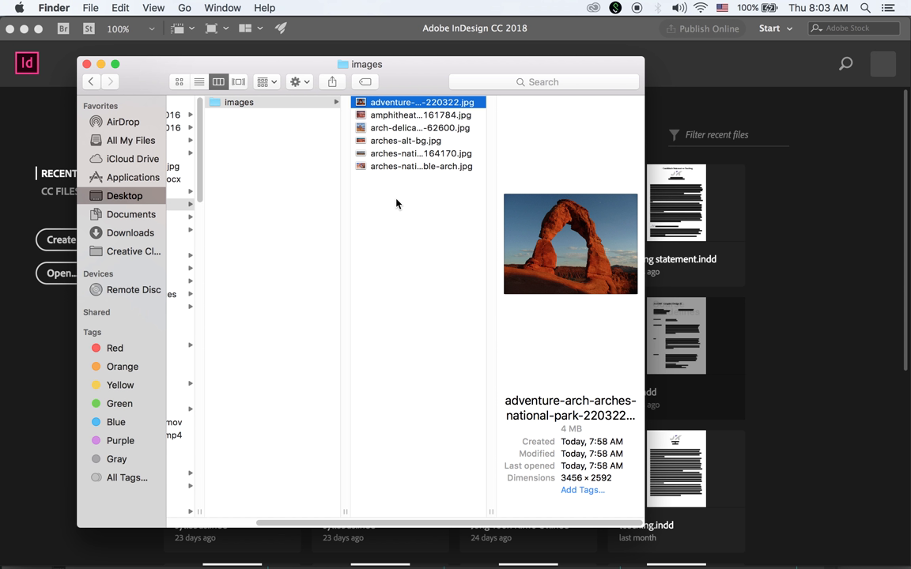
Browse to the images folder inside Arches ID on the Desktop and preview each of its photos
scroll(396, 255, "left", 2)
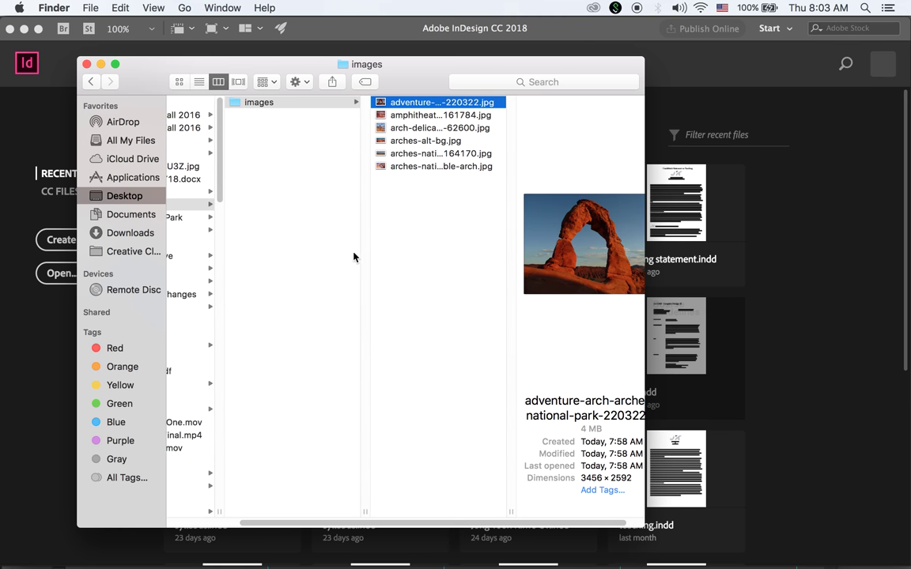
scroll(206, 189, "left", 5)
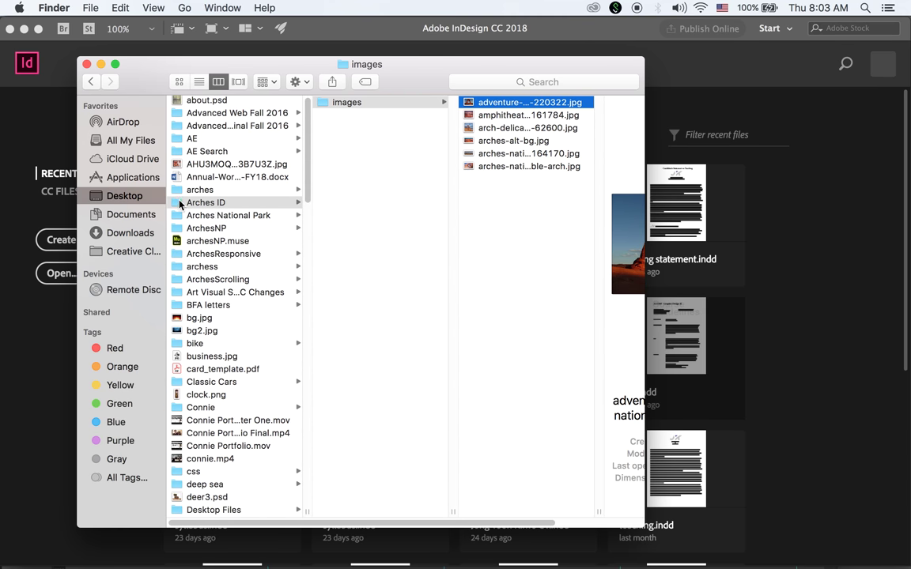
left_click(180, 204)
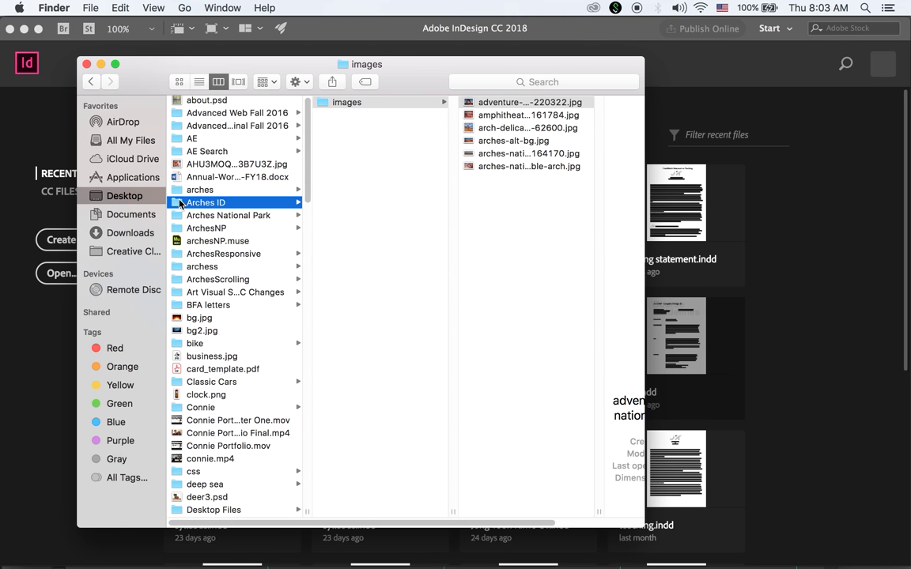
left_click(365, 103)
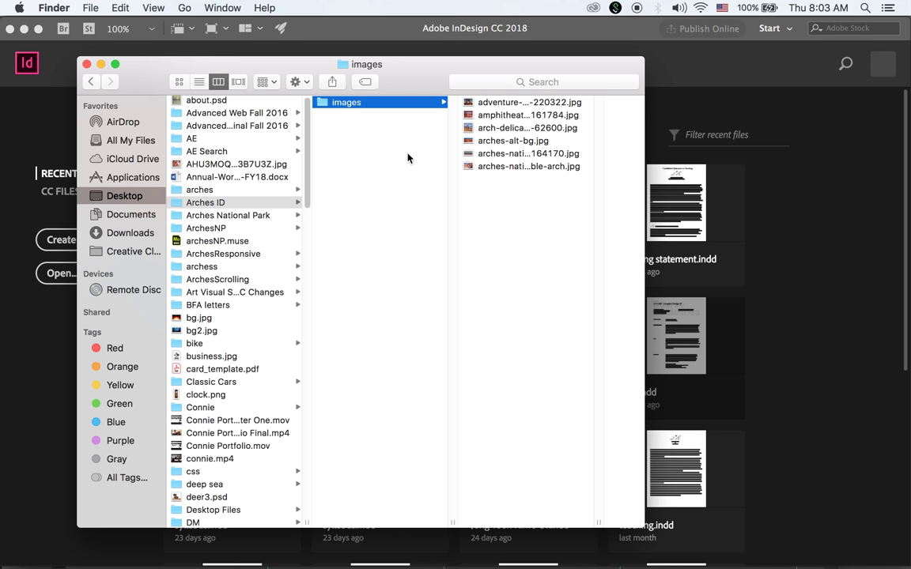
left_click(490, 102)
left_click(427, 115)
left_click(440, 128)
left_click(432, 140)
left_click(431, 154)
left_click(443, 166)
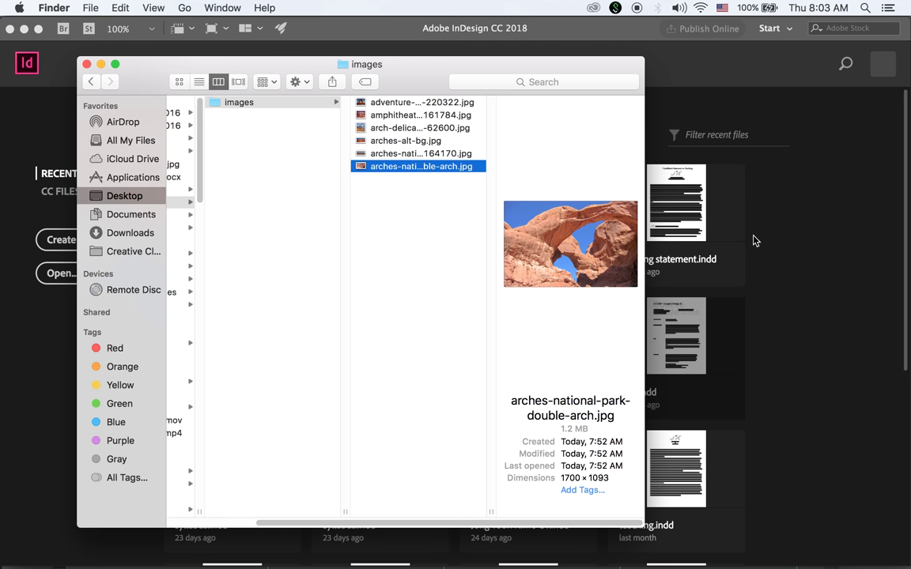
Switch to InDesign and create a new Letter print document with inches as the units, 8.5 x 11 in portrait with facing pages
left_click(826, 271)
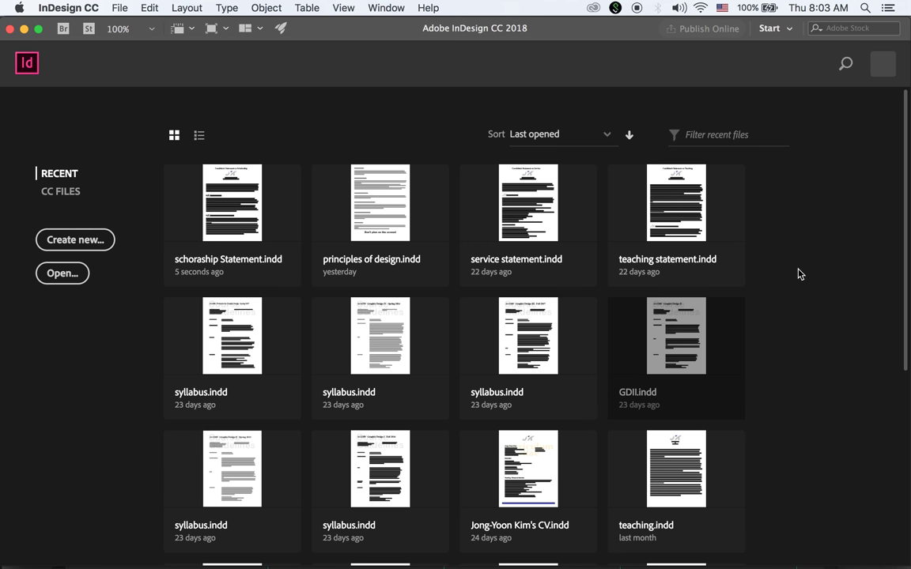
left_click(87, 240)
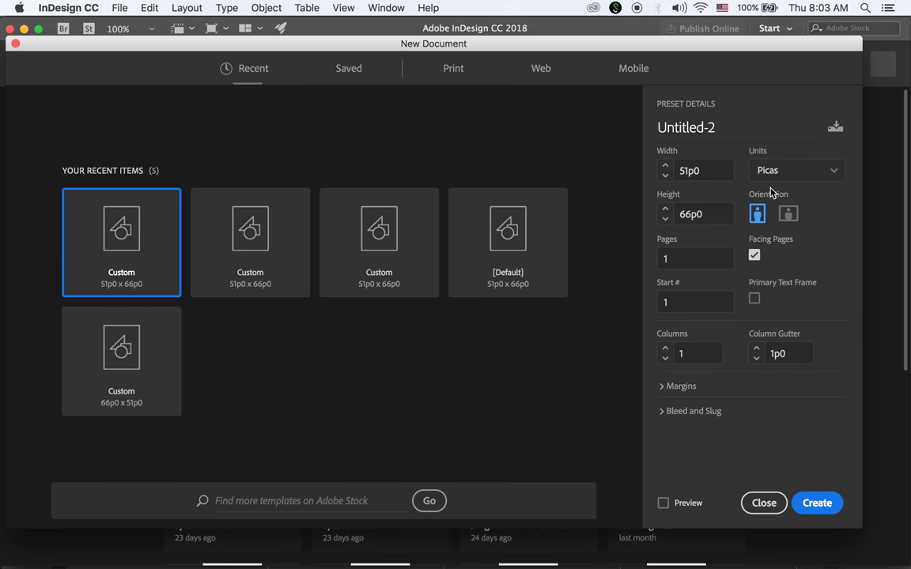
mouse_move(392, 46)
left_mouse_down()
mouse_move(386, 40)
mouse_move(406, 44)
left_mouse_up()
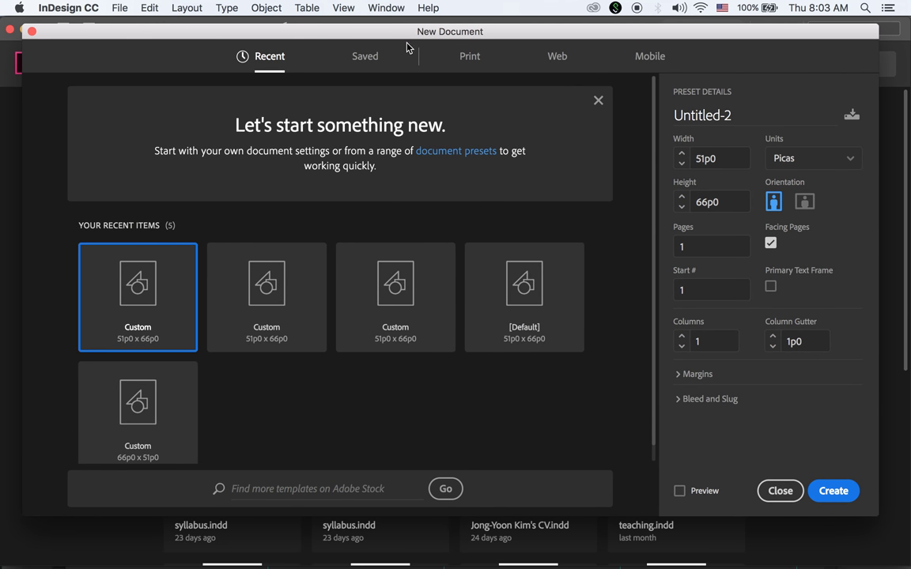
left_click(474, 58)
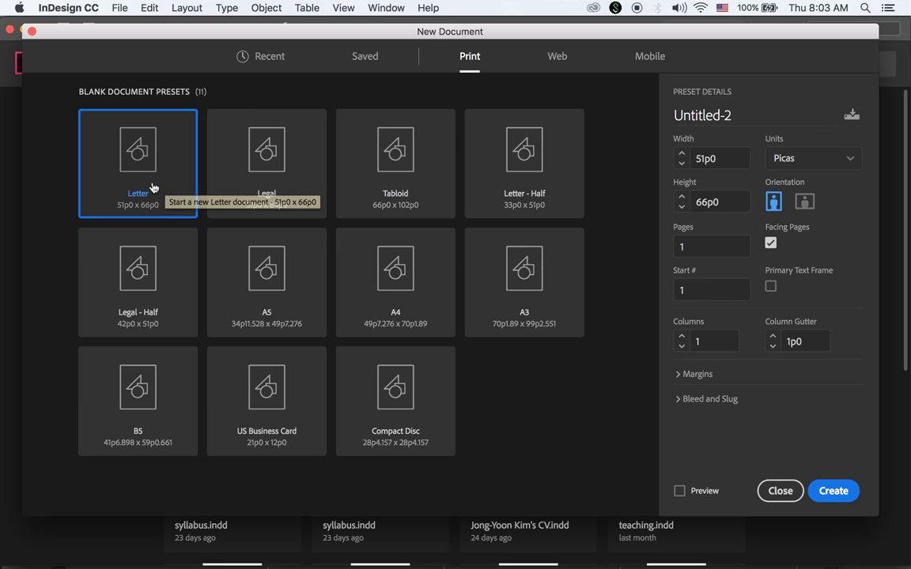
left_click(819, 158)
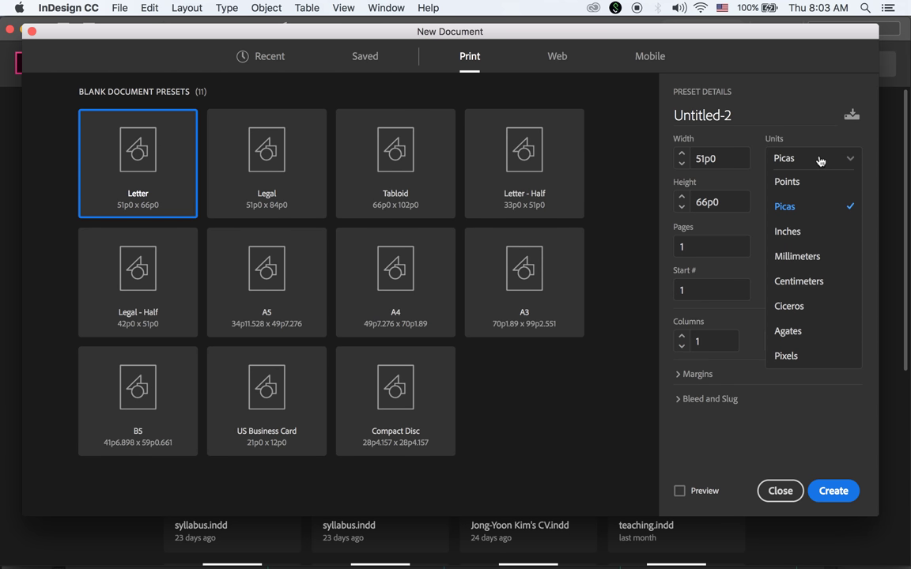
left_click(805, 232)
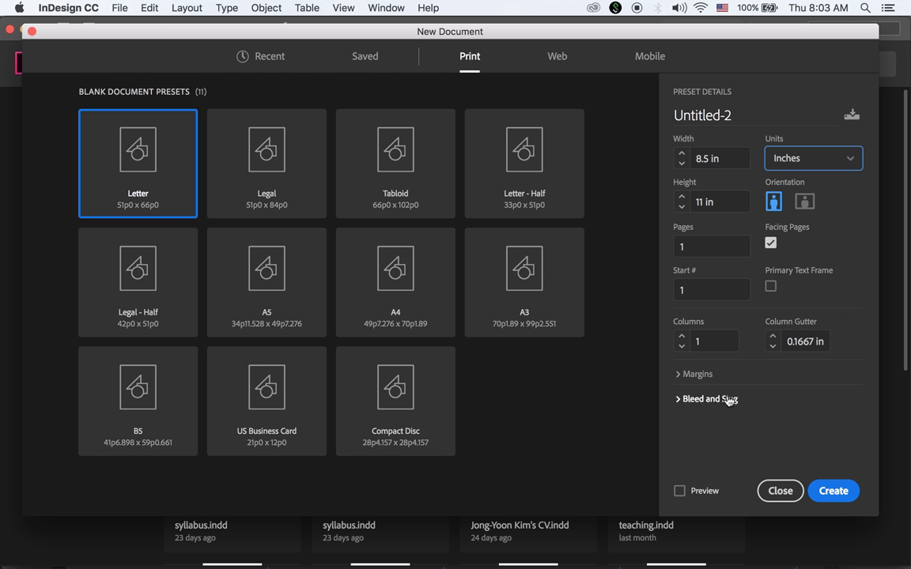
left_click(832, 491)
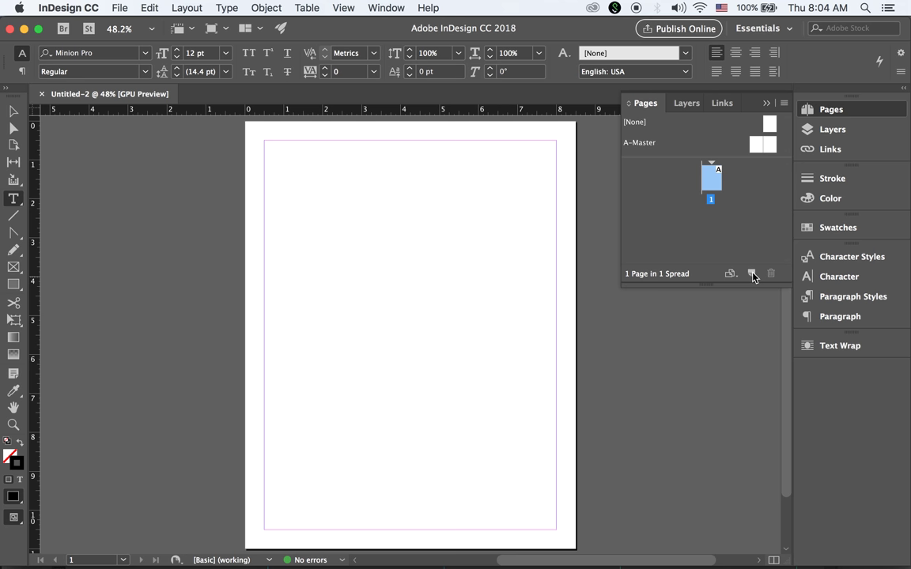
Add two pages after page 1 to form a 2-3 spread, and put the page list away
left_click(766, 102)
left_click(827, 113)
left_click(752, 274)
left_click(752, 273)
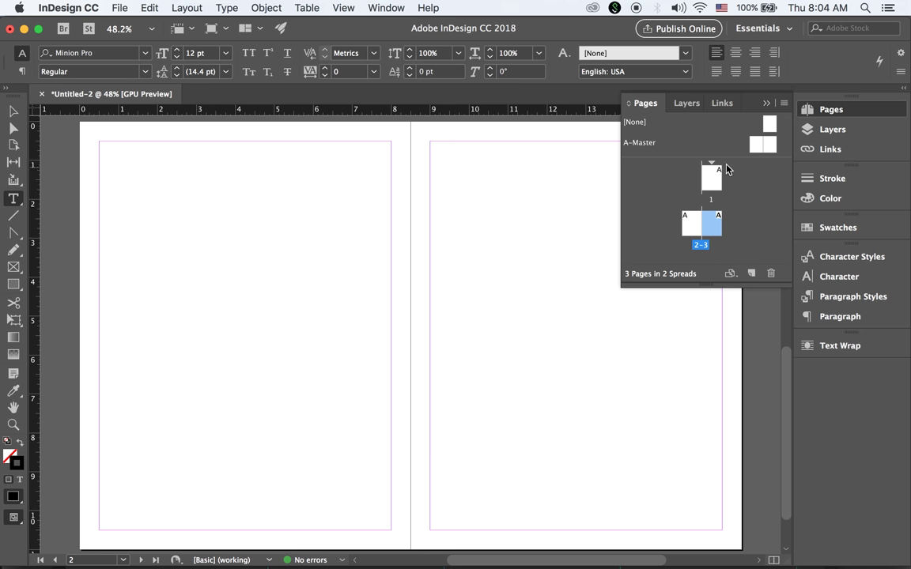
left_click(766, 103)
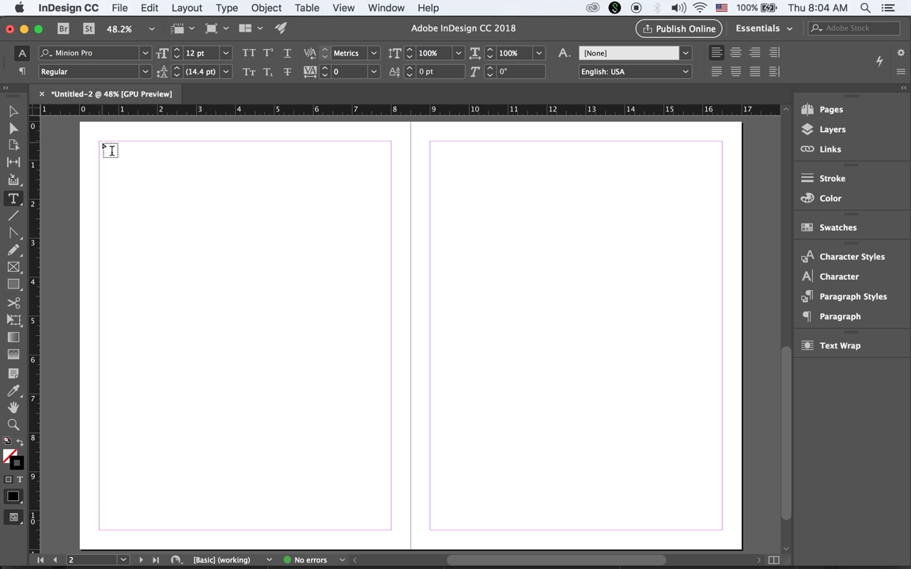
Draw a margin-wide text frame about 7.5 x 2.32 in at the upper margin of page 2 and enter "Arches National Park"
left_click_drag(101, 143, 393, 230)
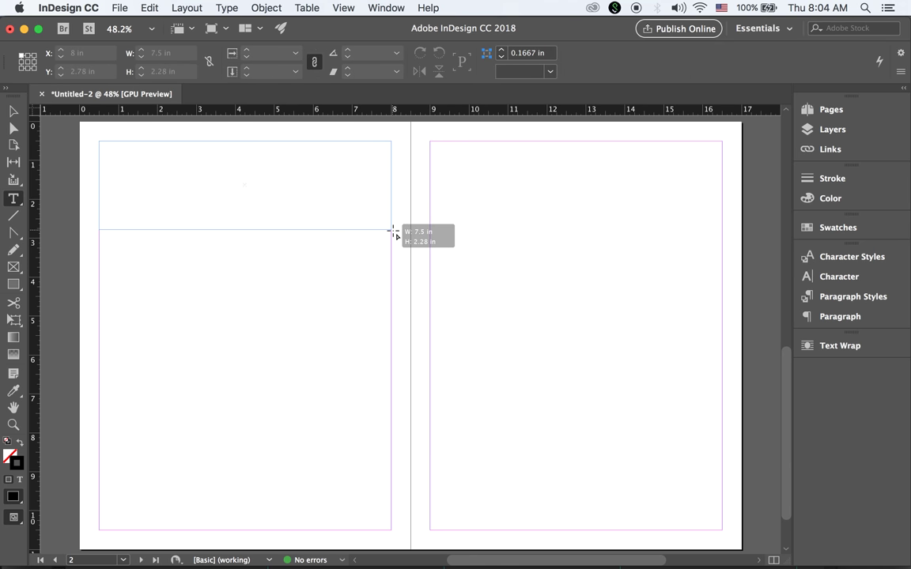
left_click_drag(393, 230, 393, 231)
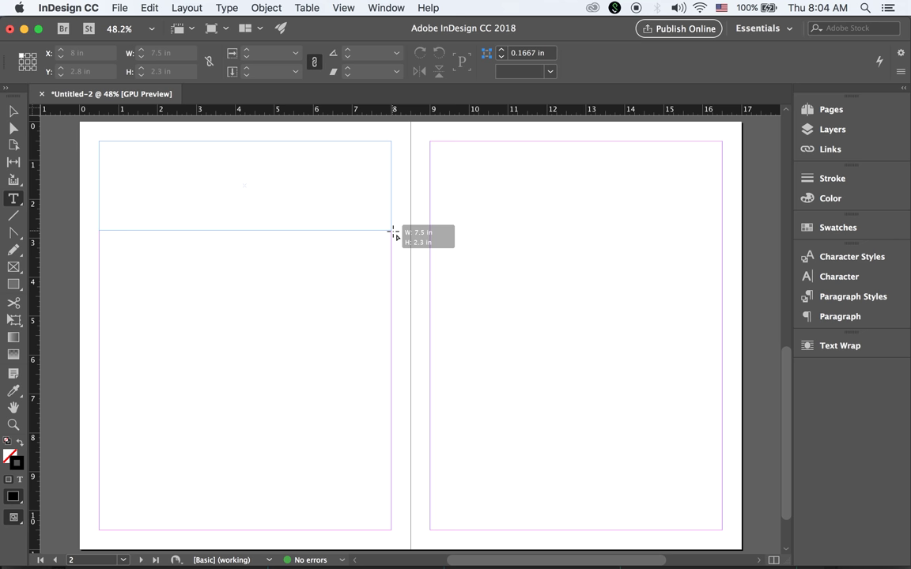
left_click_drag(393, 230, 392, 229)
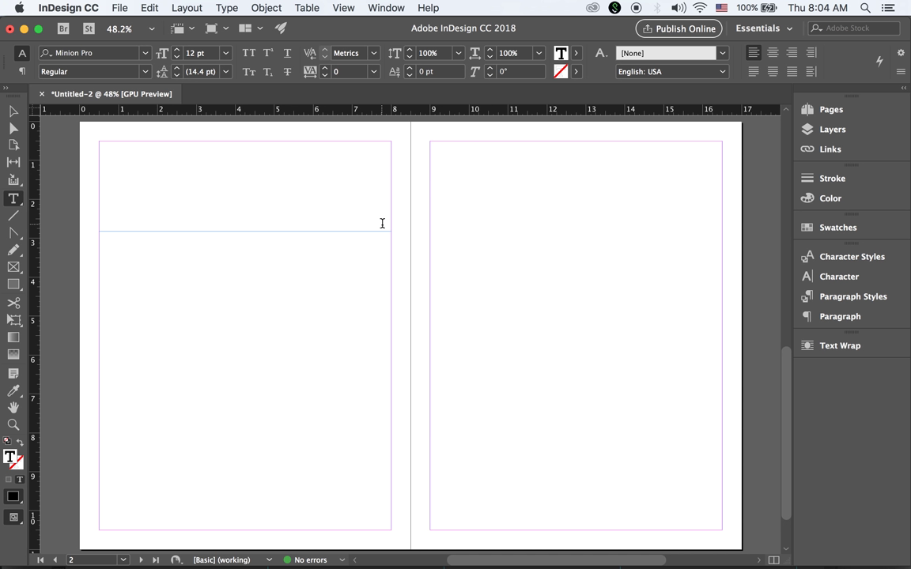
type("Arches National Park")
Select the title frame as an object, bring up the Character settings and set the font size to 19 pt
left_click(13, 112)
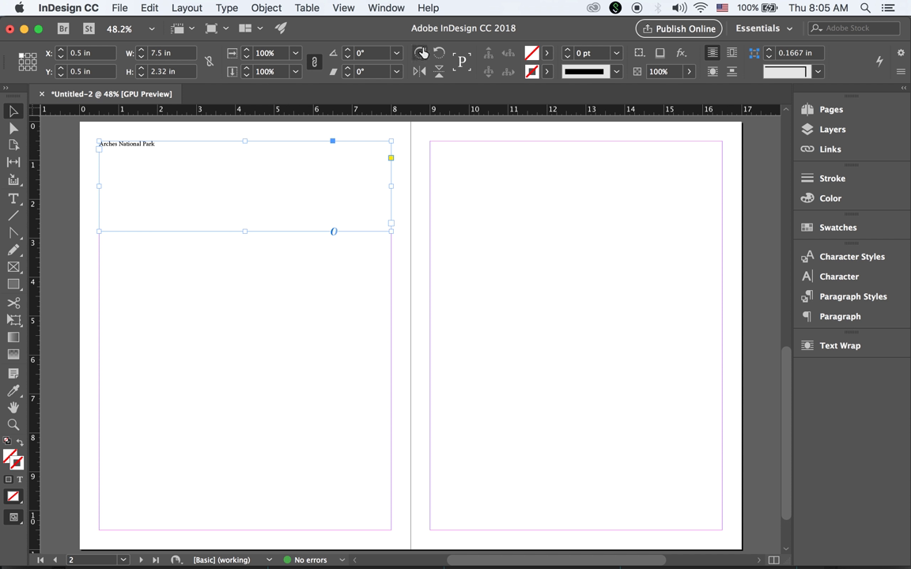
left_click(850, 279)
left_click(850, 280)
left_click(386, 7)
mouse_move(471, 324)
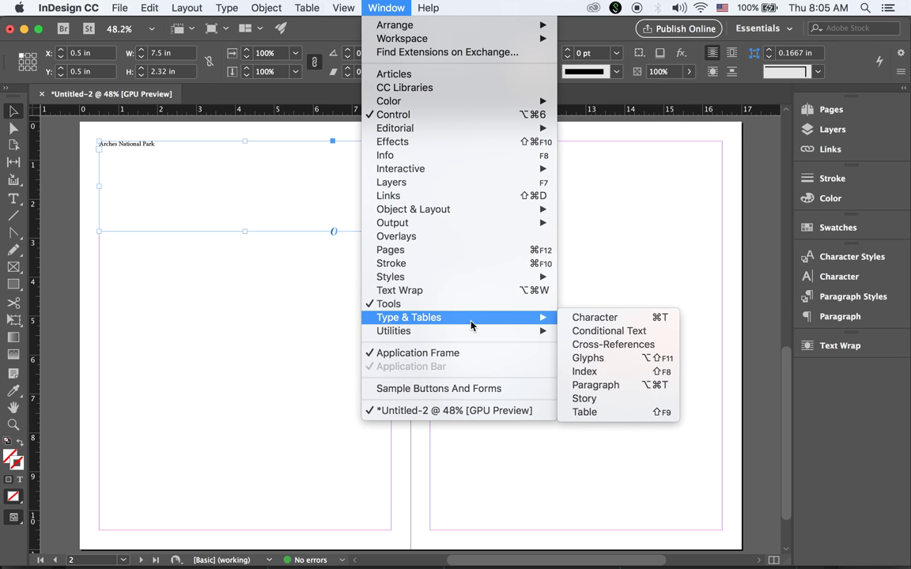
left_click(662, 320)
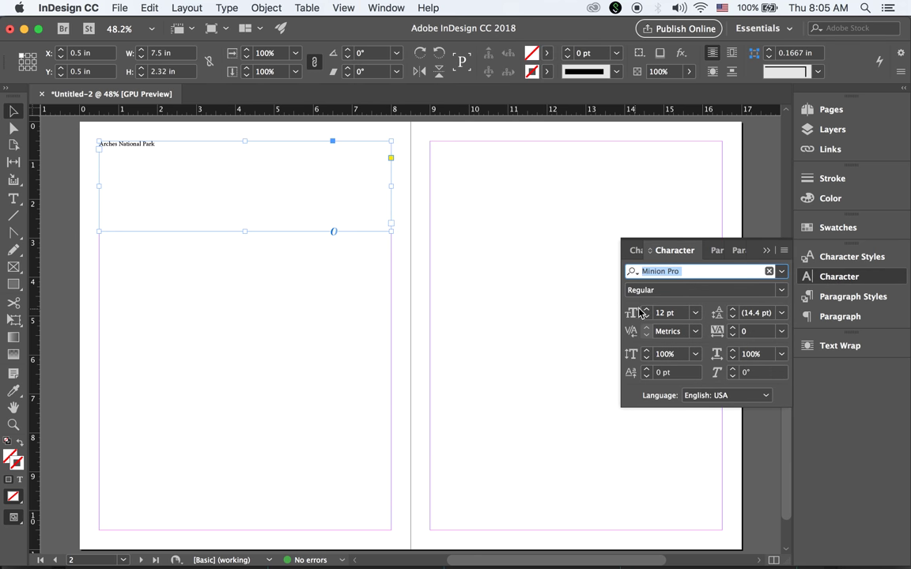
left_click(646, 310)
left_click(646, 311)
left_click(647, 311)
left_click(646, 310)
left_click(646, 310)
left_click(646, 310)
left_click(647, 311)
left_click(646, 310)
left_click(647, 310)
left_click(647, 310)
left_click(646, 317)
left_click(646, 317)
left_click(646, 317)
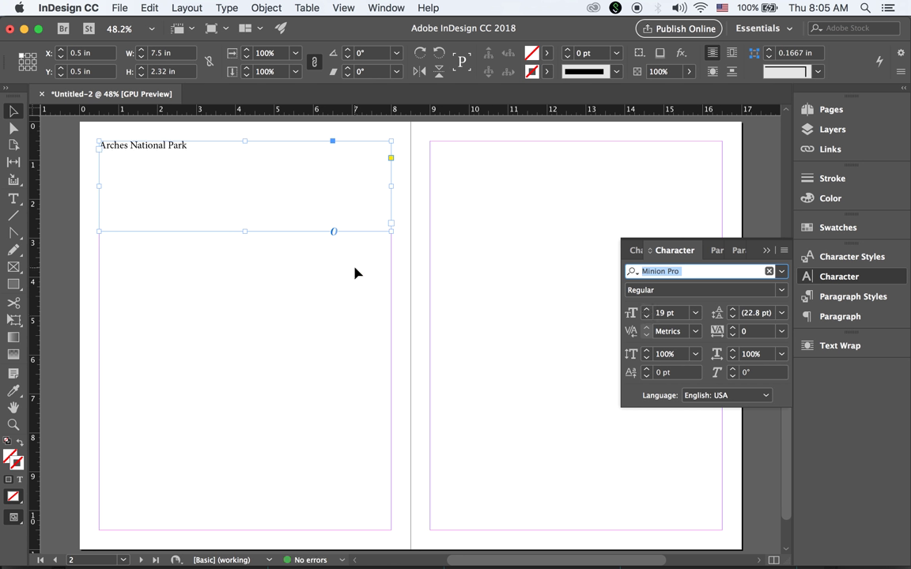
Enlarge the title text incrementally to 59 pt while keeping it on one line across the frame
key("super+shift+period")
key("super+shift+period")
key("super+shift+period")
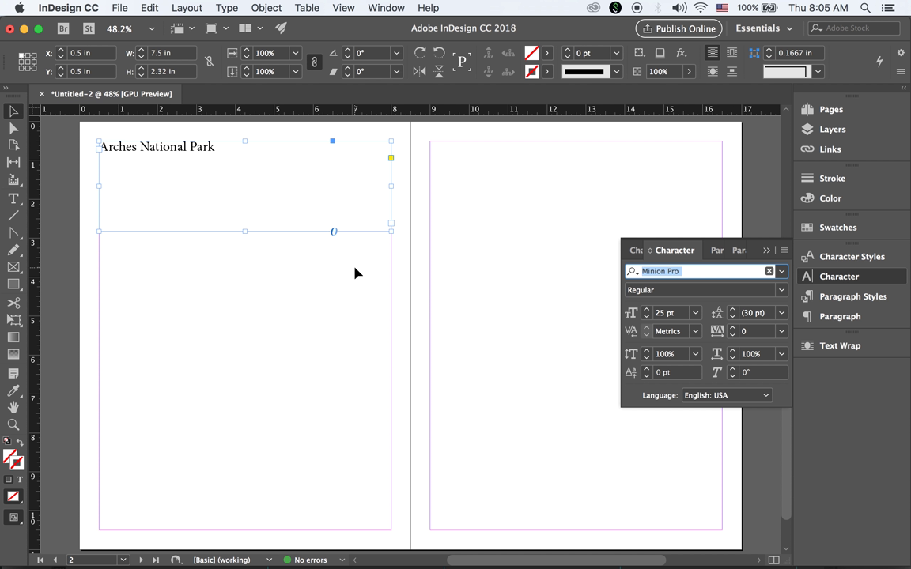
key("super+shift+period")
key("super+shift+period")
key("super+shift+period")
key("super+shift+period")
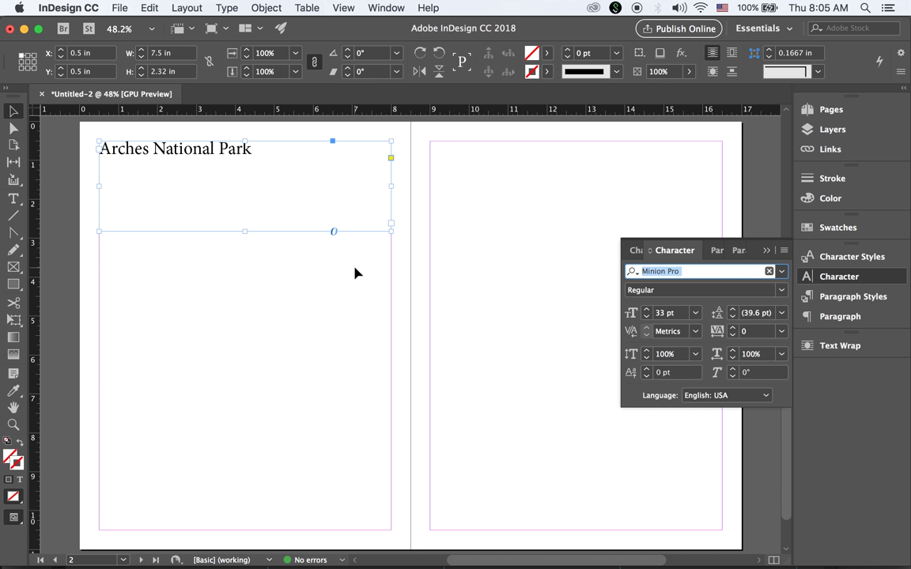
key("super+shift+period")
key("super+shift+period")
key("super+shift+period")
key("super+shift+period")
key("super+shift+period")
key("super+shift+period")
key("super+shift+period")
key("super+shift+period")
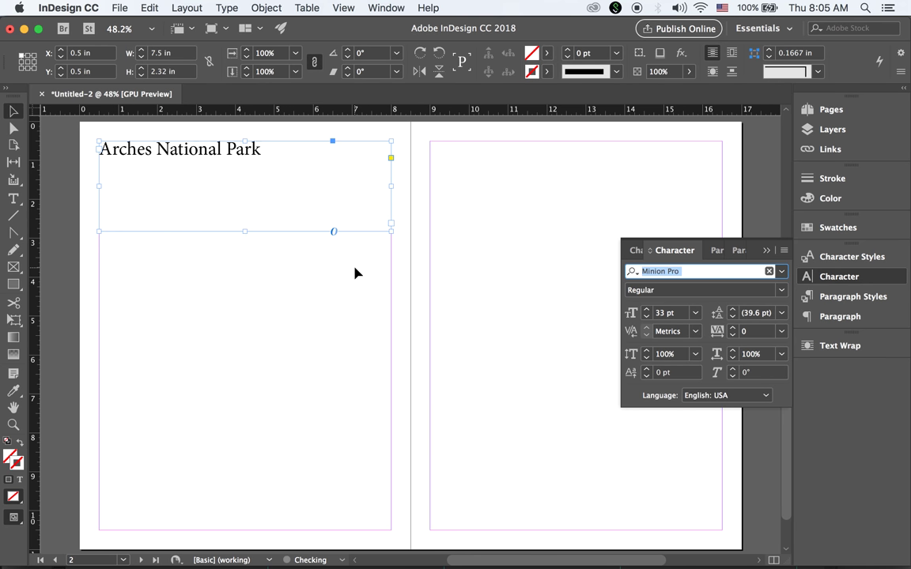
key("super+shift+period")
key("super+shift+period")
key("super+shift+period")
key("super+shift+period")
key("super+shift+period")
key("super+shift+period")
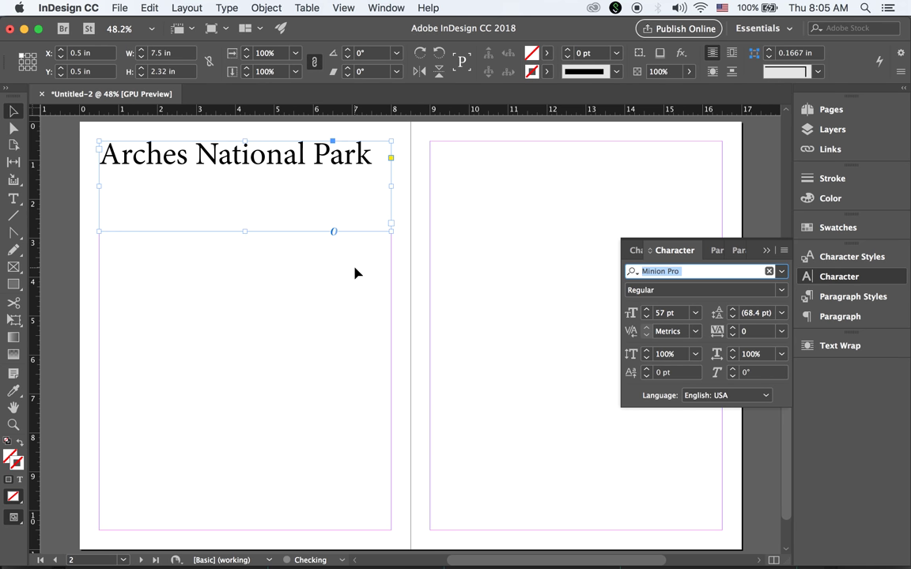
key("super+shift+comma")
key("super+shift+comma")
key("super+shift+comma")
key("super+shift+comma")
key("super+shift+comma")
key("super+shift+comma")
key("super+shift+comma")
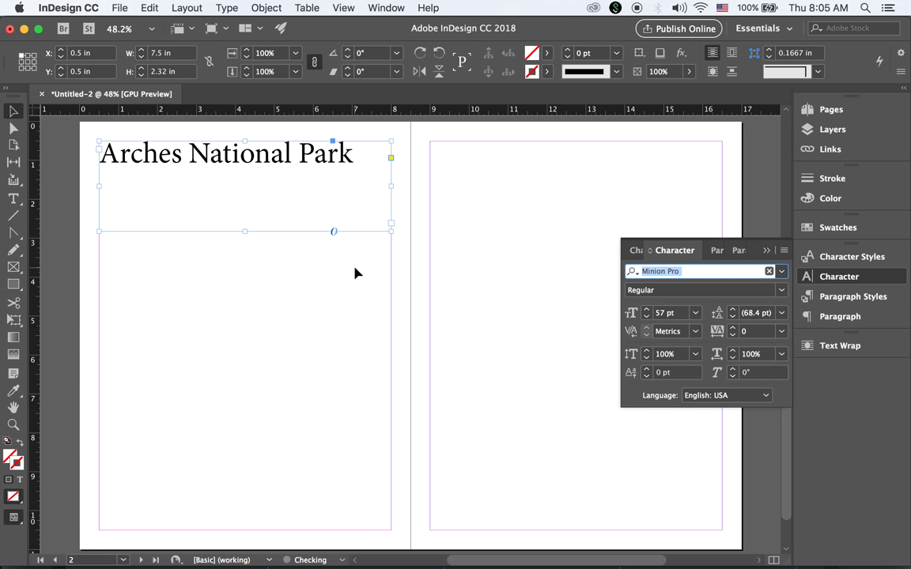
key("super+shift+period")
key("super+shift+period")
key("super+shift+period")
key("super+shift+period")
key("super+shift+period")
key("super+shift+period")
key("super+shift+period")
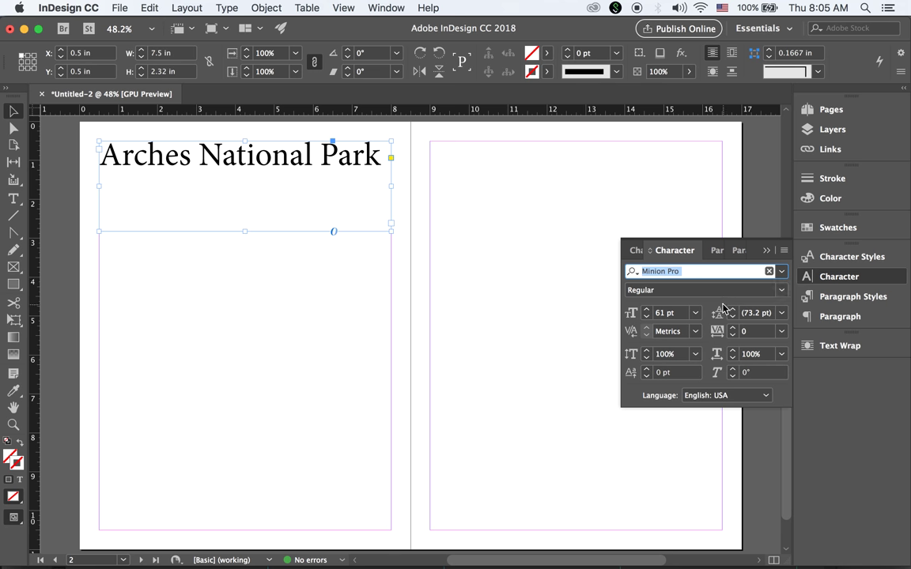
key("super+shift+comma")
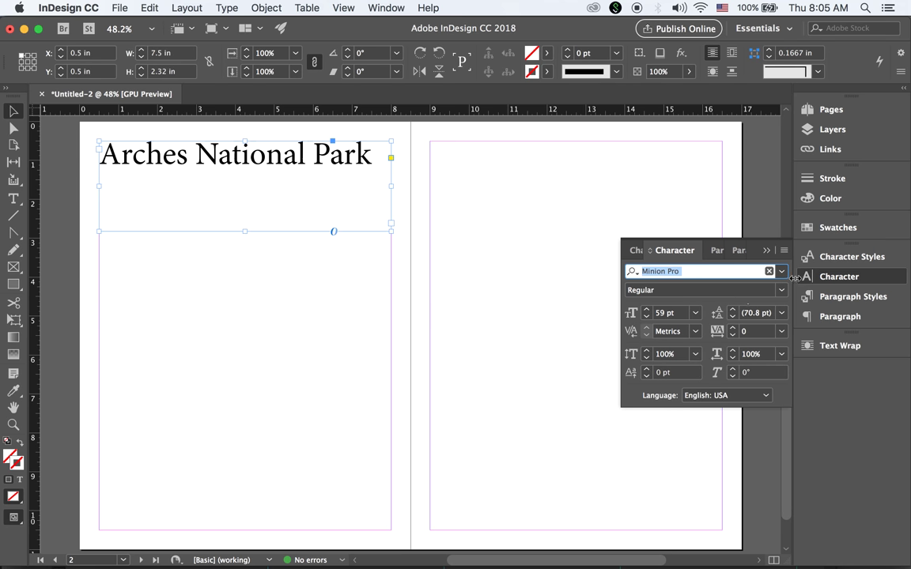
Change the title's font to A Love of Thunder and reduce its size to 45 pt to fit one line
left_click(781, 271)
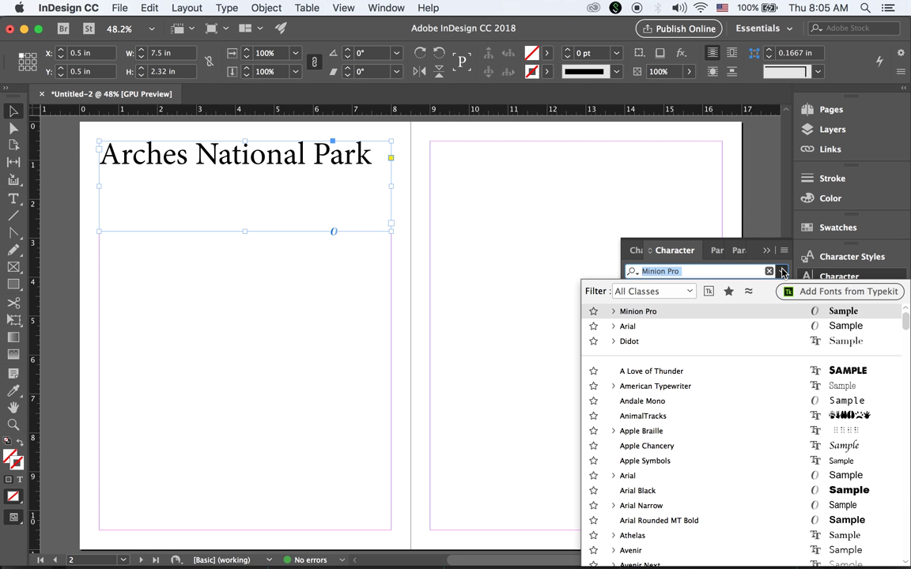
left_click(766, 372)
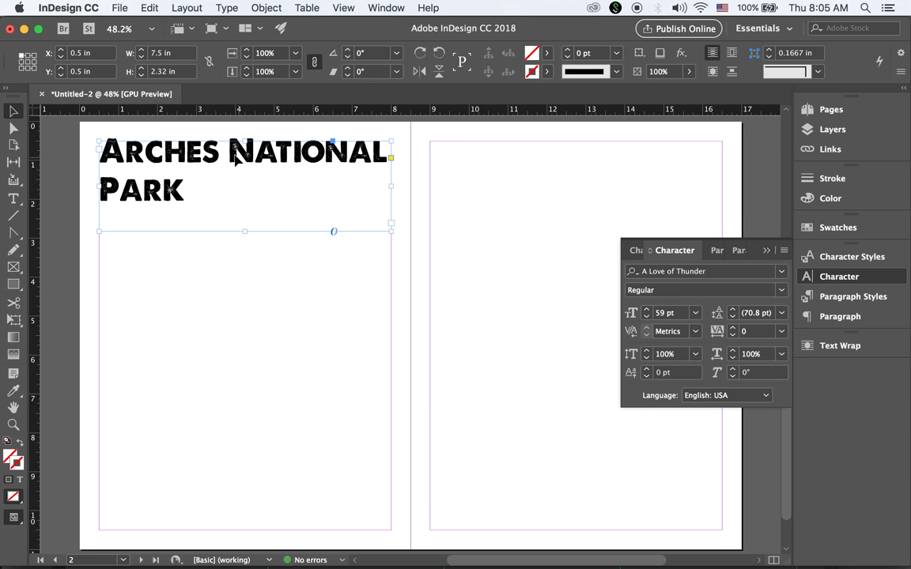
key("super+shift+comma")
key("super+shift+comma")
key("super+shift+comma")
key("super+shift+comma")
key("super+shift+comma")
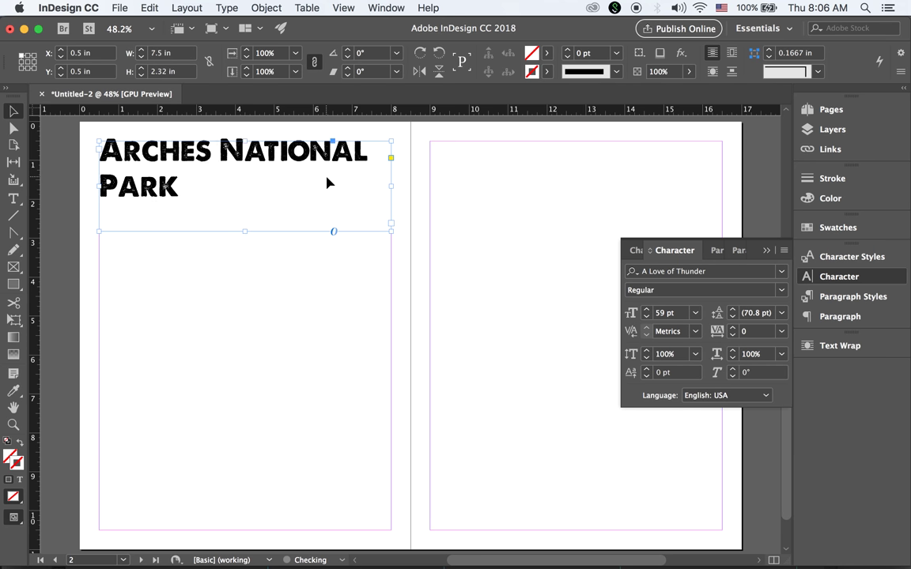
key("super+shift+comma")
key("super+shift+comma")
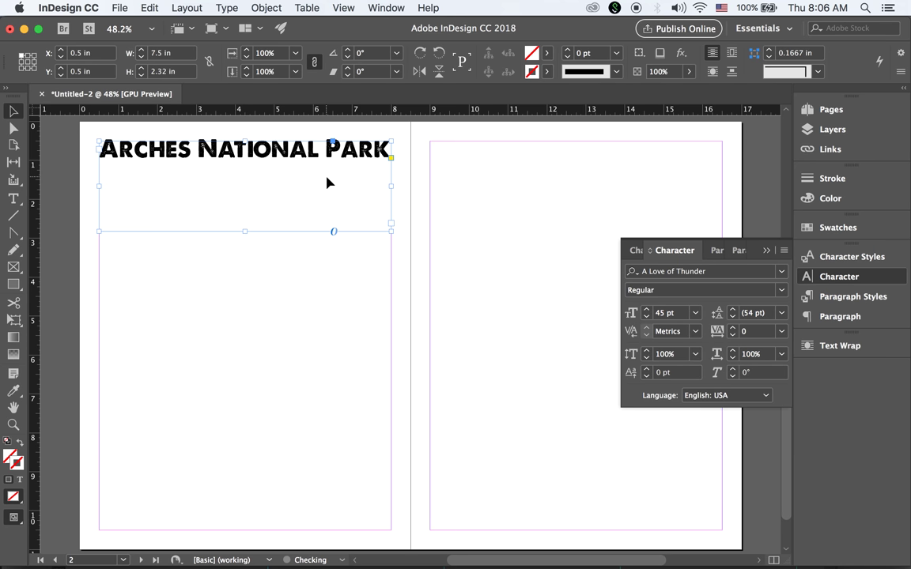
Break the title into two lines before "National Park"
left_click(13, 197)
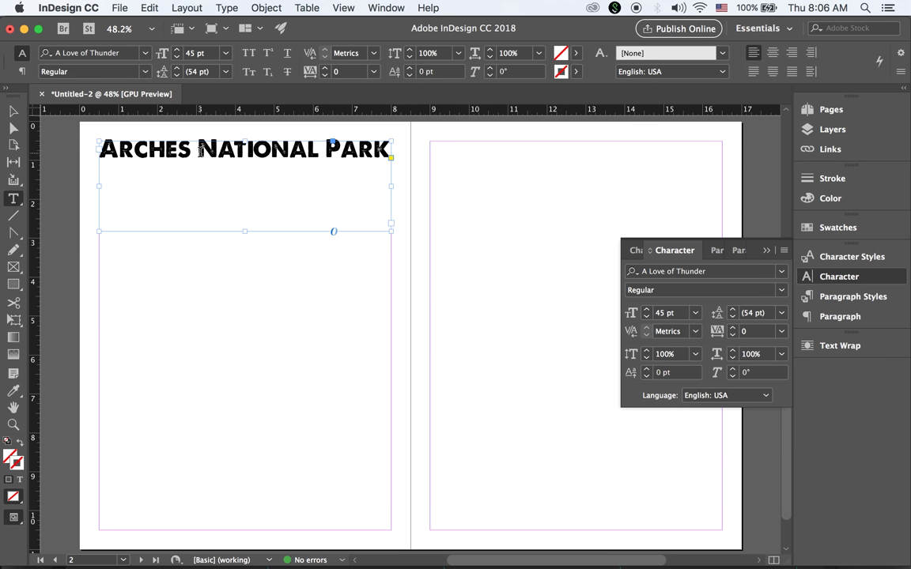
left_click(341, 173)
key("Return")
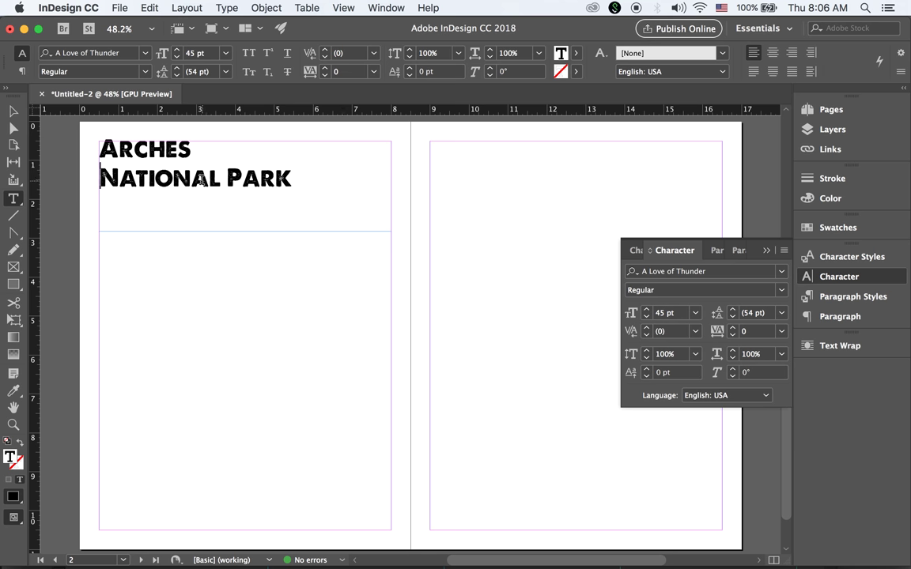
Enlarge the word "Arches" in the title incrementally to 139 pt so it spans the frame's width
left_click_drag(190, 149, 83, 153)
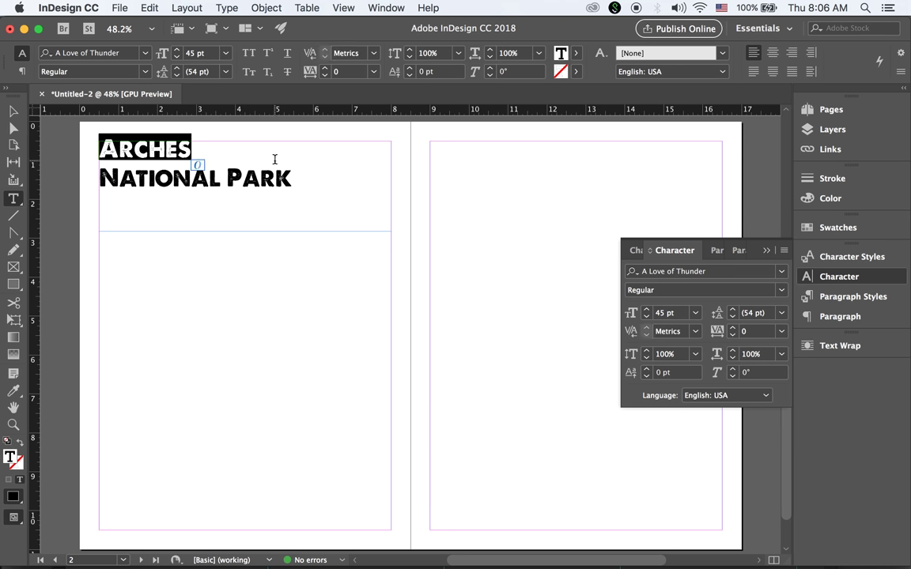
key("super+shift+period")
key("super+shift+period")
key("super+shift+period")
key("super+shift+period")
key("super+shift+period")
key("super+shift+period")
key("super+shift+period")
key("super+shift+period")
key("super+shift+period")
key("super+shift+period")
key("super+shift+period")
key("super+shift+period")
key("super+shift+period")
key("super+shift+period")
key("super+shift+period")
key("super+shift+period")
key("super+shift+period")
key("super+shift+period")
key("super+shift+period")
key("super+shift+period")
key("super+shift+period")
key("super+shift+period")
key("super+shift+period")
key("super+shift+period")
key("super+shift+period")
key("super+shift+period")
key("super+shift+period")
key("super+shift+period")
key("super+shift+period")
key("super+shift+period")
key("super+shift+period")
key("super+shift+period")
key("super+shift+period")
key("super+shift+period")
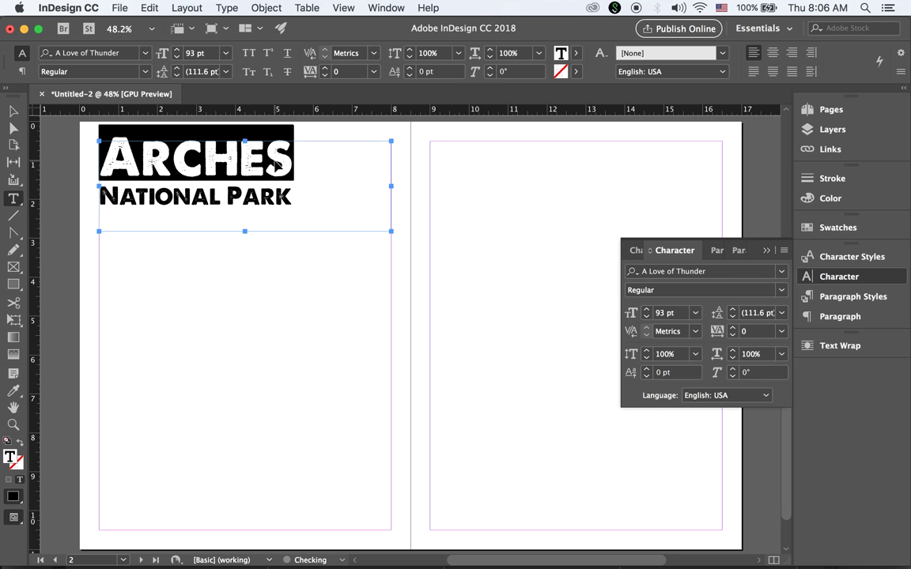
key("super+shift+period")
key("super+shift+period")
key("super+shift+period")
key("super+shift+period")
key("super+shift+period")
key("super+shift+period")
key("super+shift+period")
key("super+shift+period")
key("super+shift+period")
key("super+shift+period")
key("super+shift+period")
key("super+shift+period")
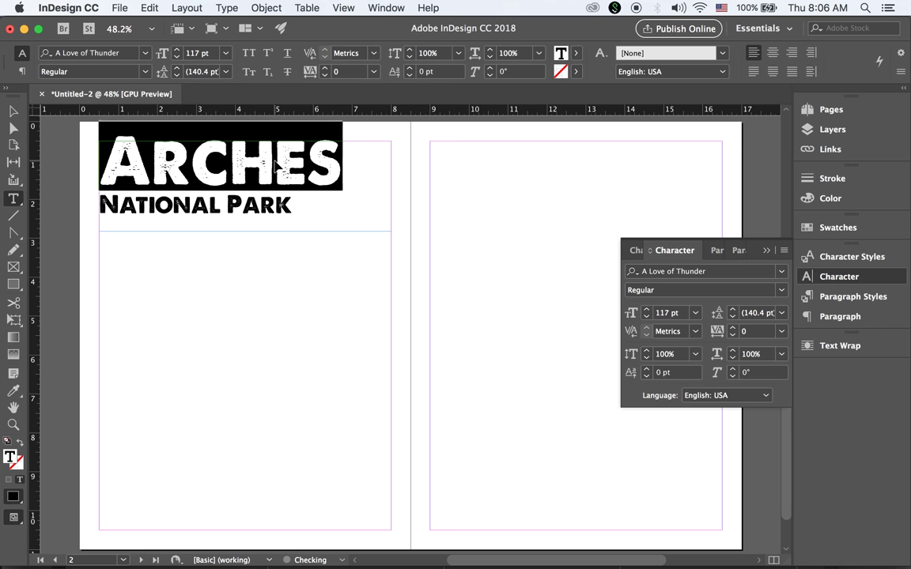
key("super+shift+period")
key("super+shift+period")
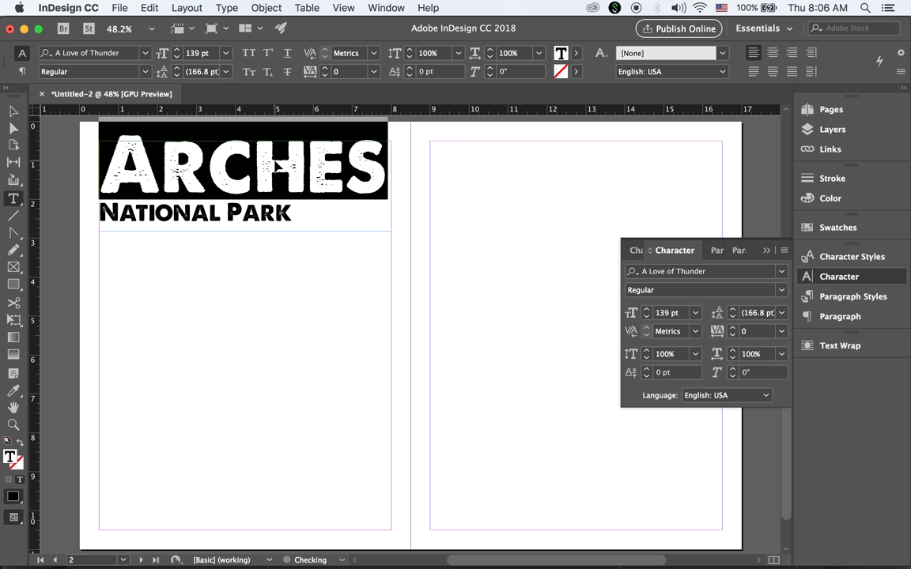
Enlarge the "National Park" line of the title incrementally to 63 pt
left_click_drag(294, 215, 59, 215)
key("ctrl+c")
key("super+shift+period")
key("super+shift+period")
key("super+shift+period")
key("super+shift+period")
key("super+shift+period")
key("super+shift+period")
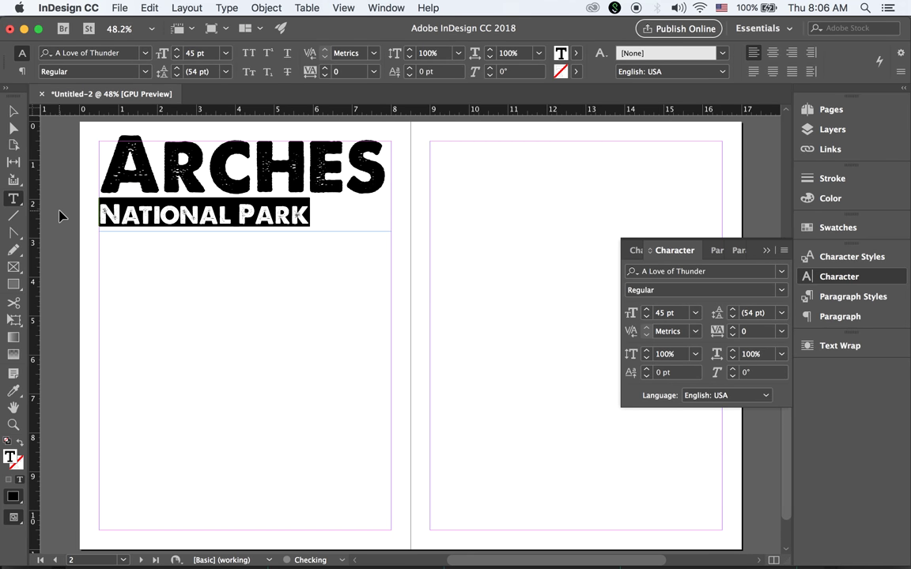
key("super+shift+period")
key("super+shift+period")
key("super+shift+period")
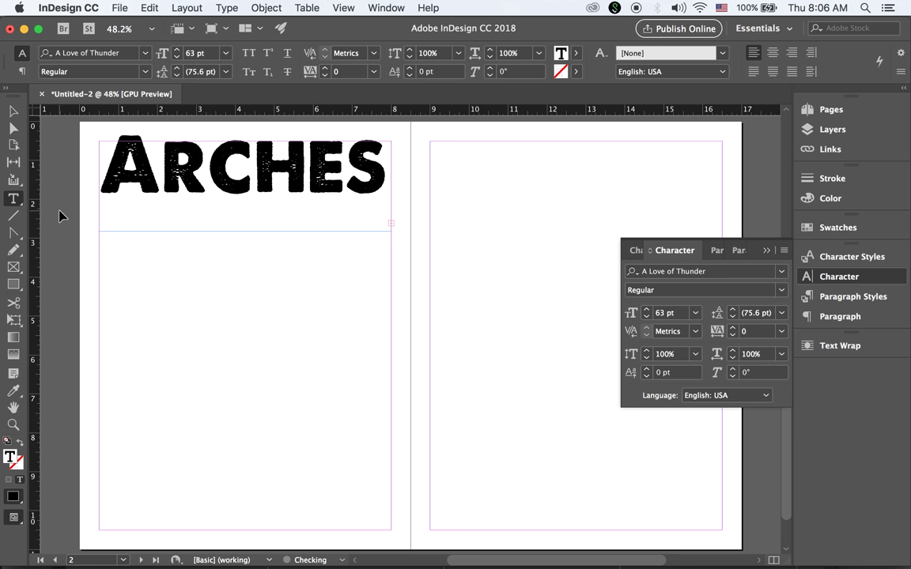
Try extending the title frame downward to 3.78 in high, and undo it along with the last "National Park" size increases
left_click(13, 111)
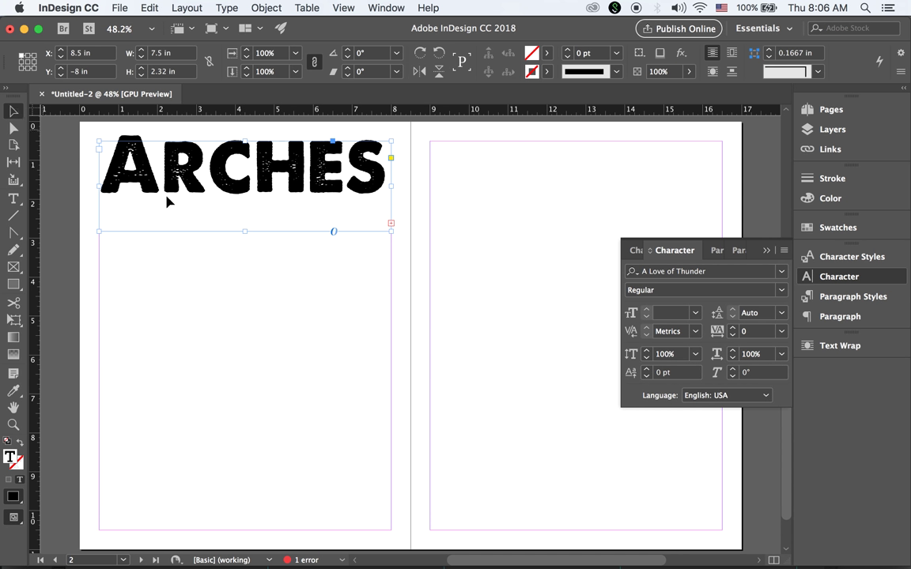
left_click(141, 186)
left_click_drag(247, 230, 246, 287)
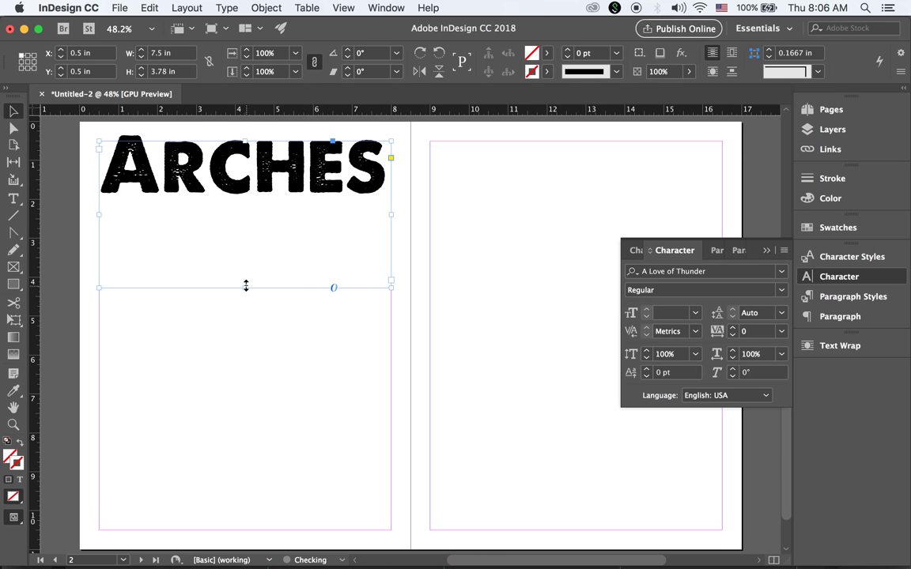
left_click(11, 203)
key("ctrl+v")
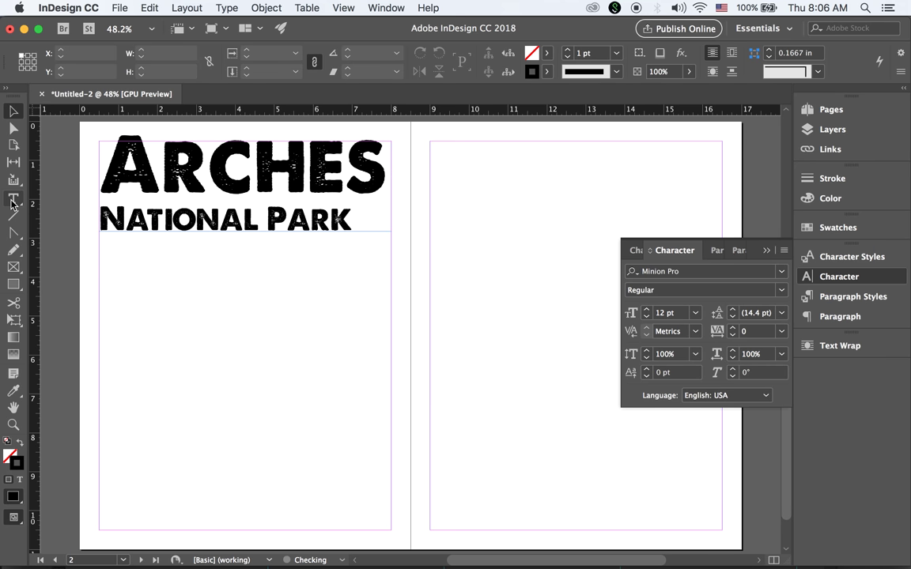
Extend the title frame downward to about 3.14 in high to make room for larger text
left_click(12, 109)
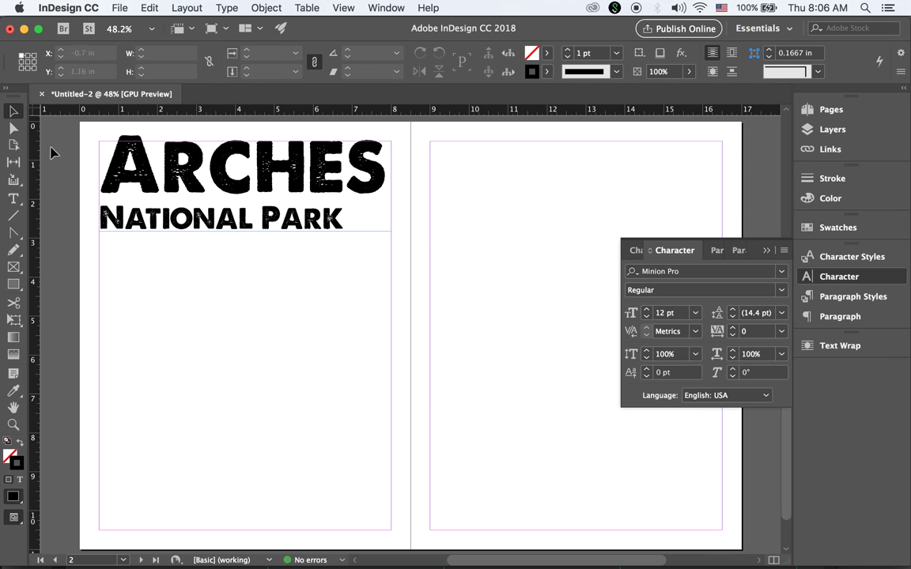
left_click(348, 222)
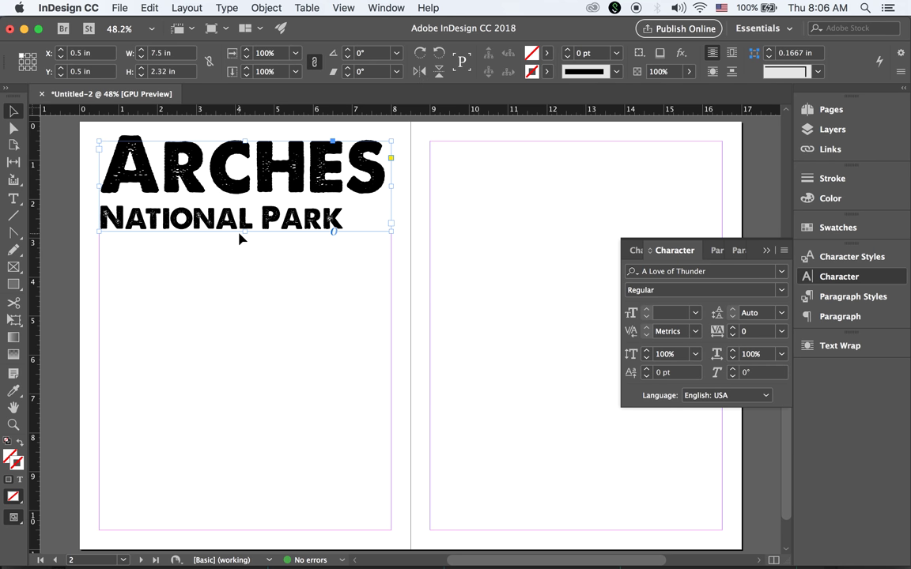
left_click_drag(246, 234, 246, 263)
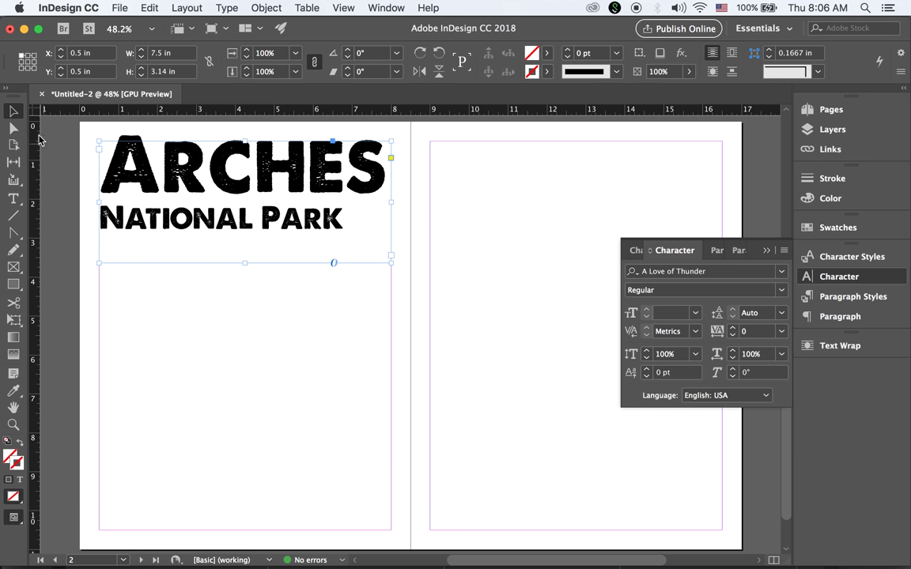
Enlarge the "National Park" line to 67 pt so its width matches the word "Arches" above
left_click(13, 198)
left_click_drag(102, 219, 336, 237)
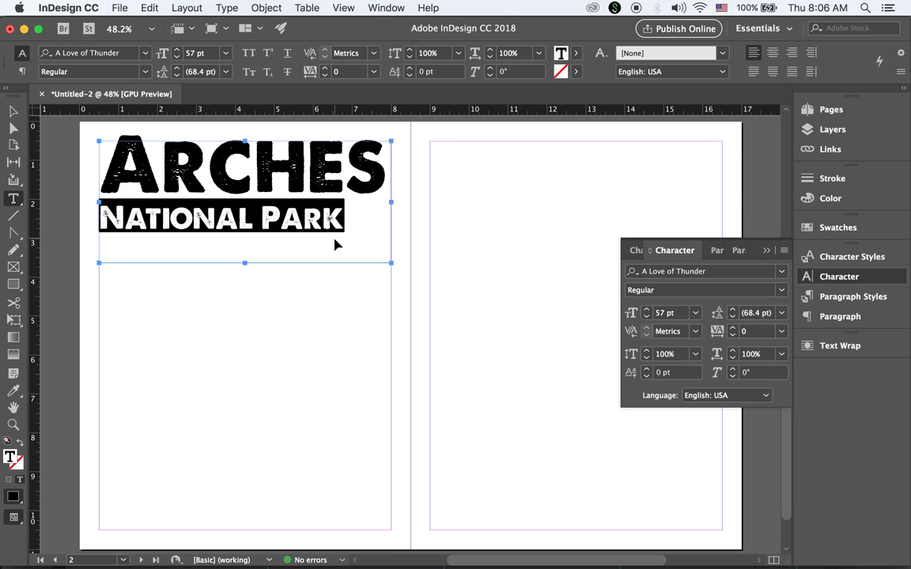
key("super+shift+period")
key("super+shift+period")
key("super+shift+period")
key("super+shift+period")
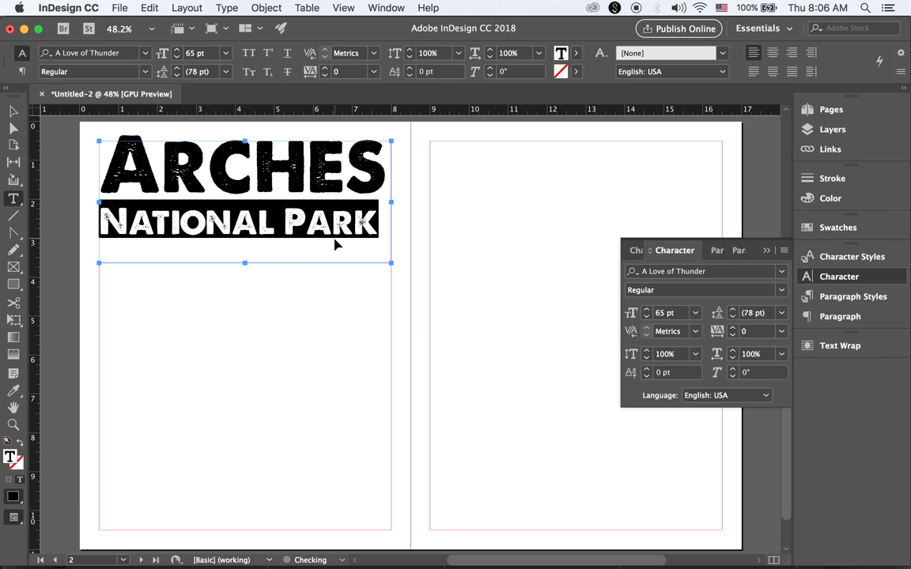
key("super+shift+period")
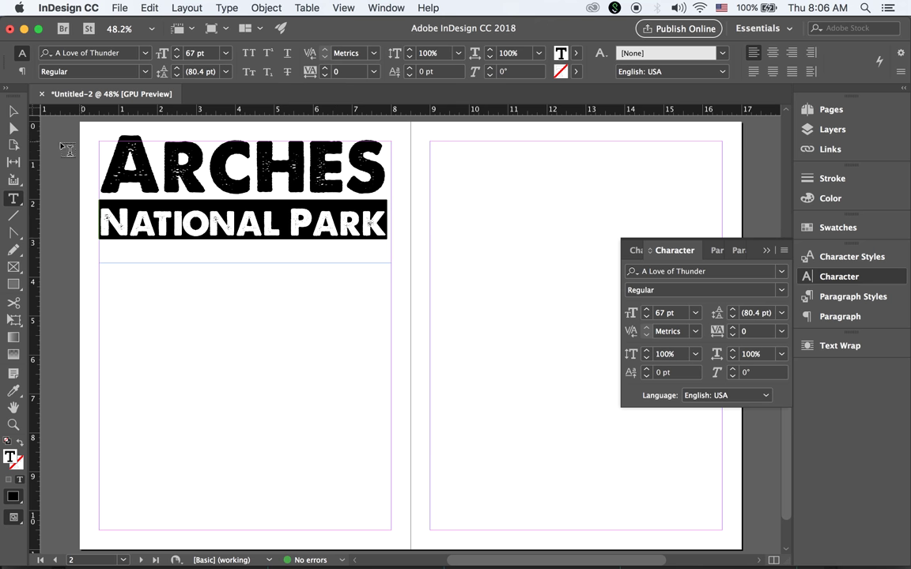
Shorten the title frame to about 2.54 in high so it ends just below the "National Park" line, and deselect it
left_click(14, 112)
left_click_drag(245, 261, 250, 239)
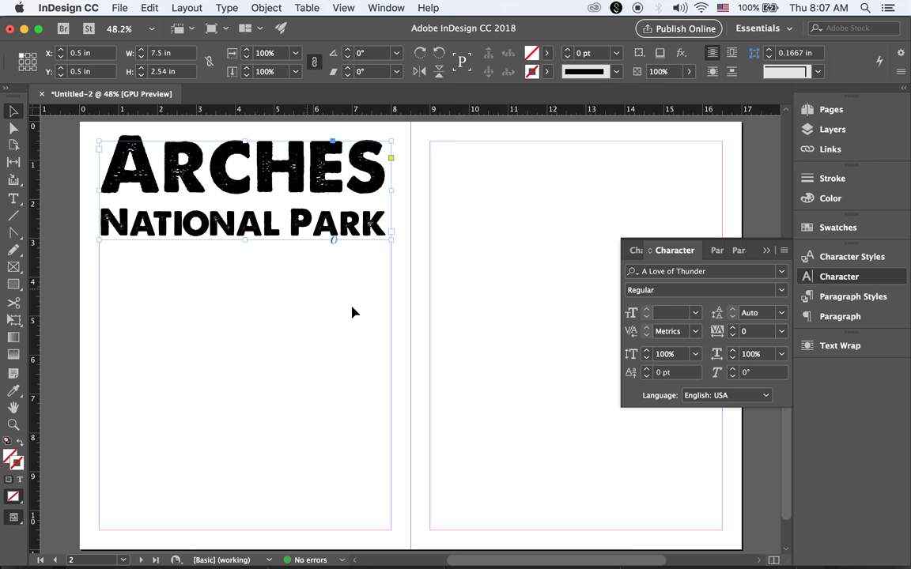
left_click(365, 322)
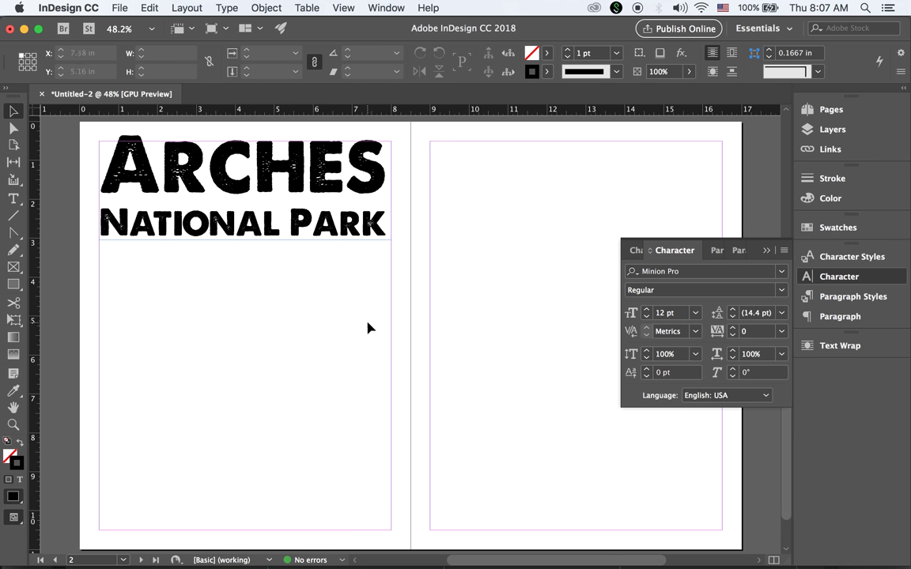
Nudge the title frame down to Y 0.6389 in so the letters start at the top margin, and deselect it
left_click(266, 193)
key("Down")
key("Down")
key("Down")
key("Down")
key("Down")
key("Down")
key("Down")
key("Down")
key("Down")
key("Down")
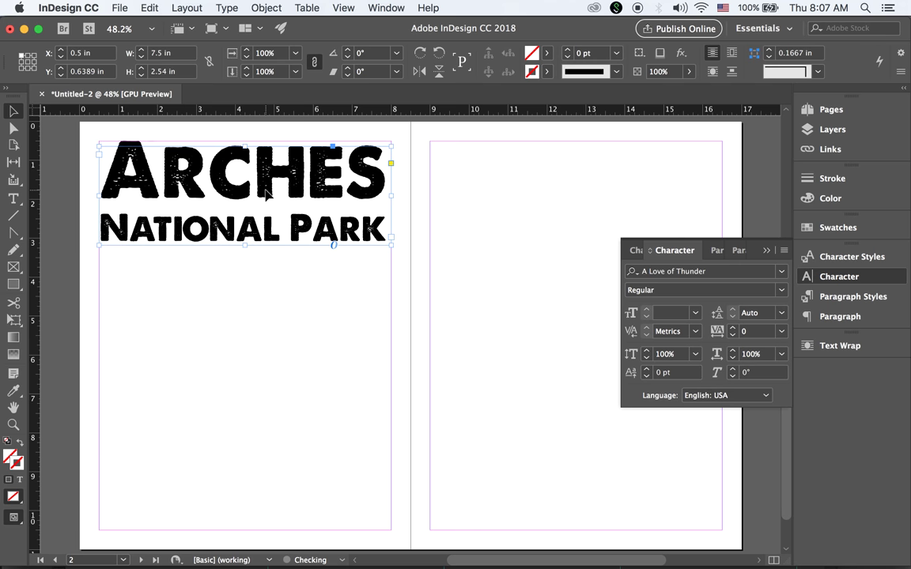
left_click(487, 253)
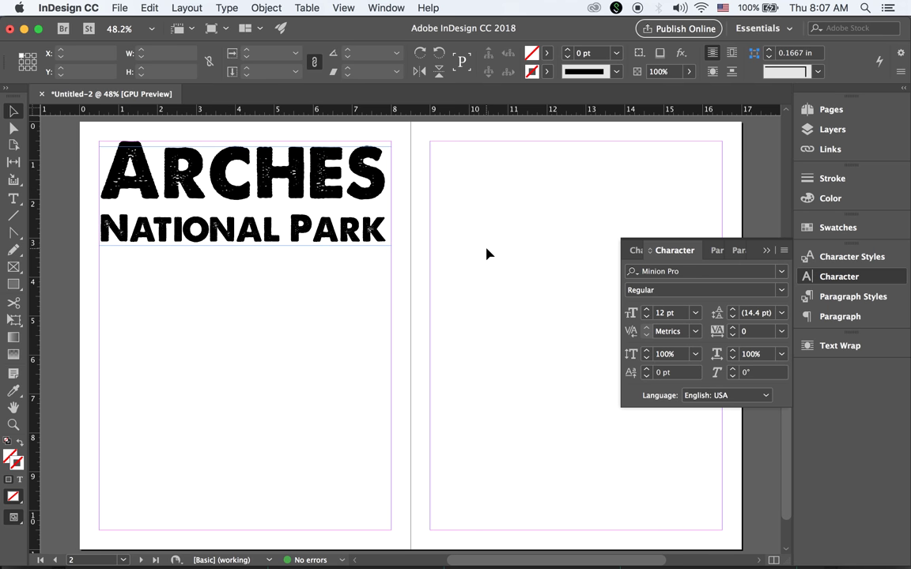
Draw a rectangular image frame about 7.5 in wide and 2.87 in high between the margins, directly below the title
key("d")
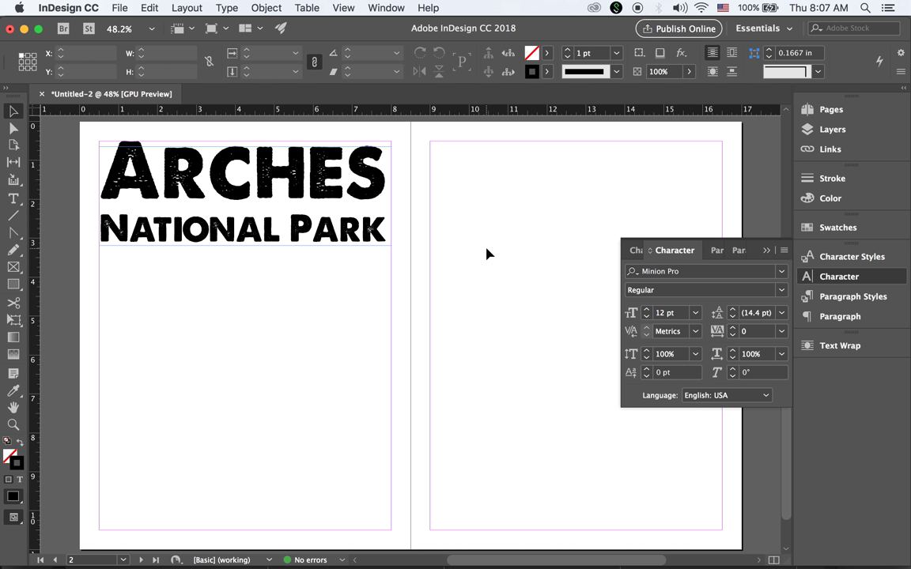
left_click(14, 268)
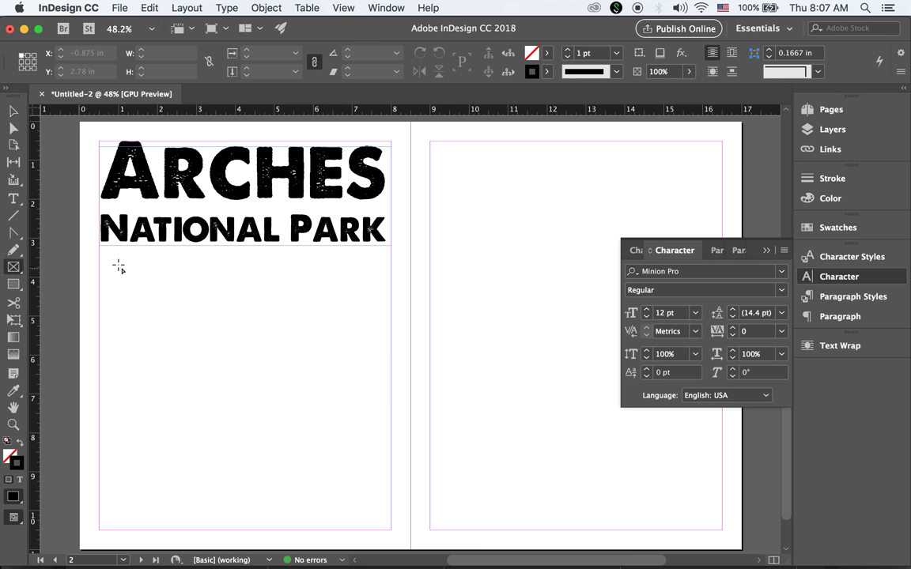
left_click_drag(101, 250, 392, 366)
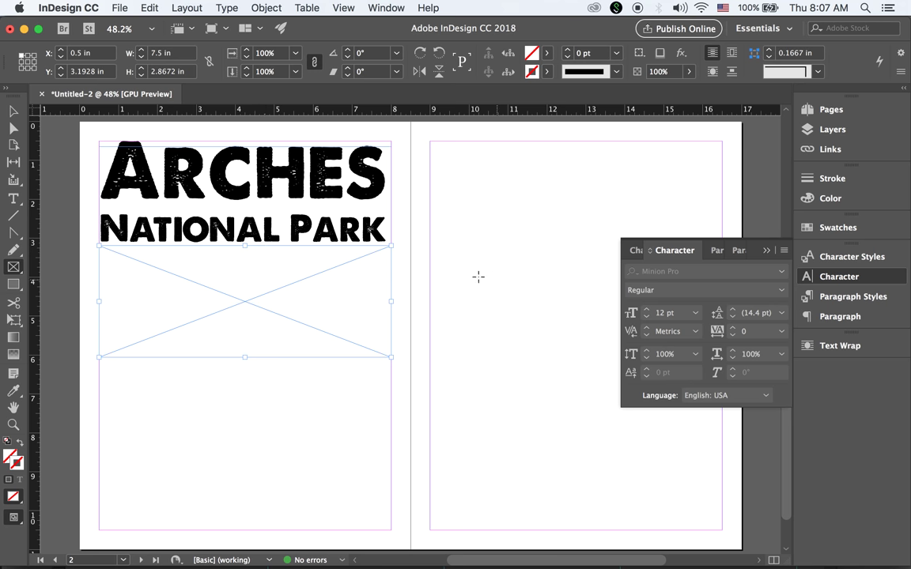
Place arches-alt-bg.jpg from the images folder of Arches ID on the Desktop into the new frame
left_click(117, 7)
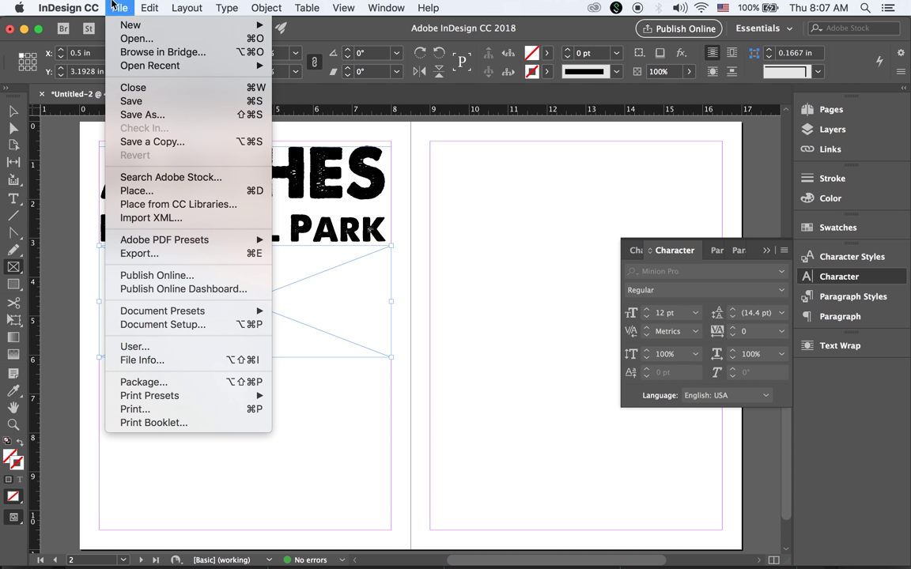
left_click(225, 191)
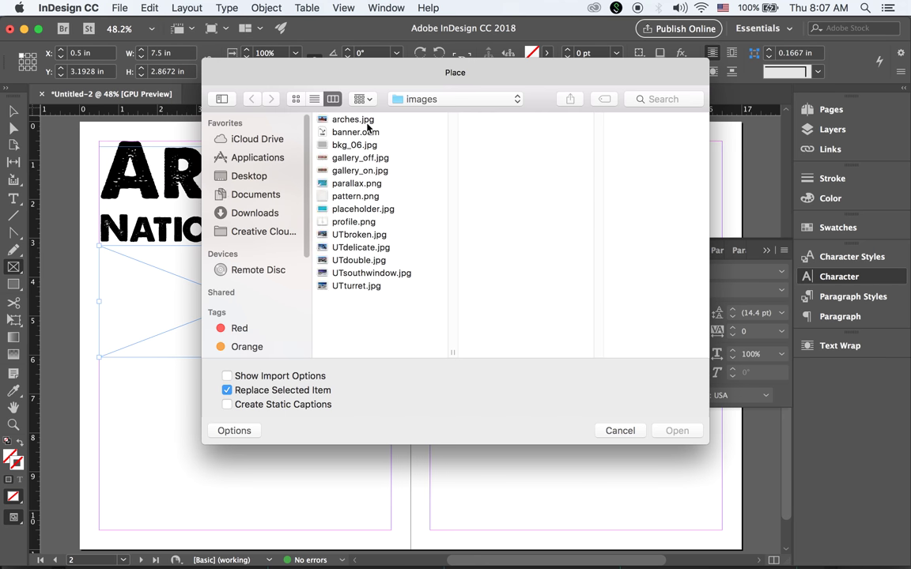
left_click(252, 177)
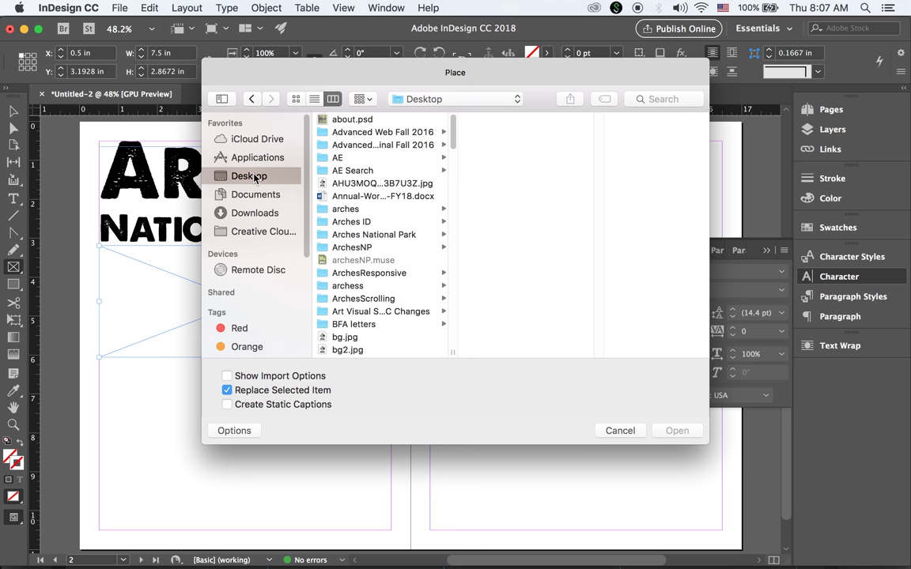
left_click(342, 220)
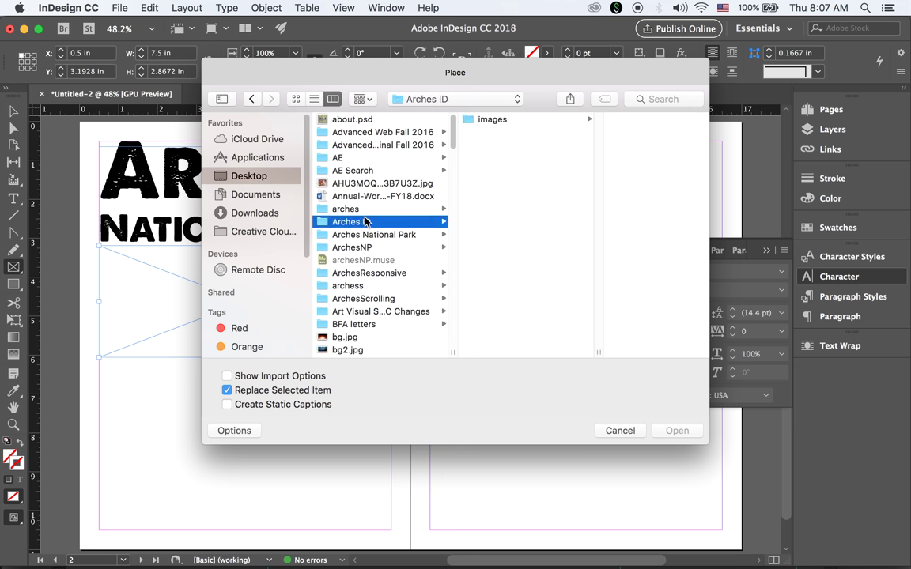
left_click(494, 116)
left_click(607, 120)
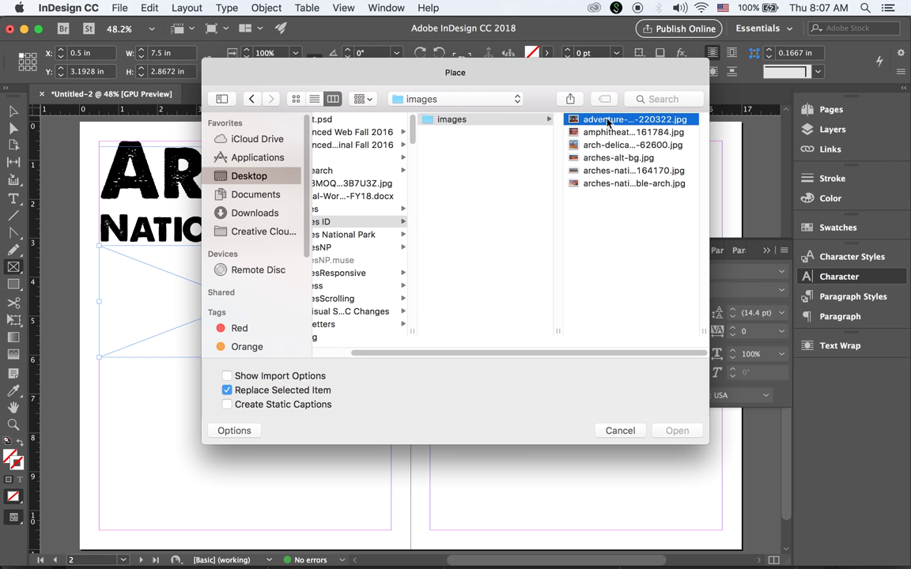
key("Down")
key("Down")
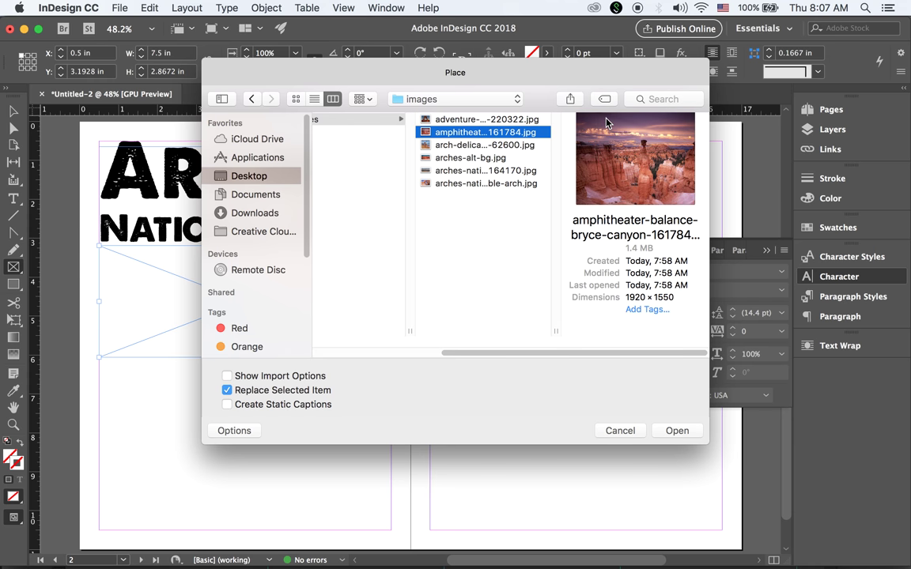
key("Up")
key("Down")
key("Down")
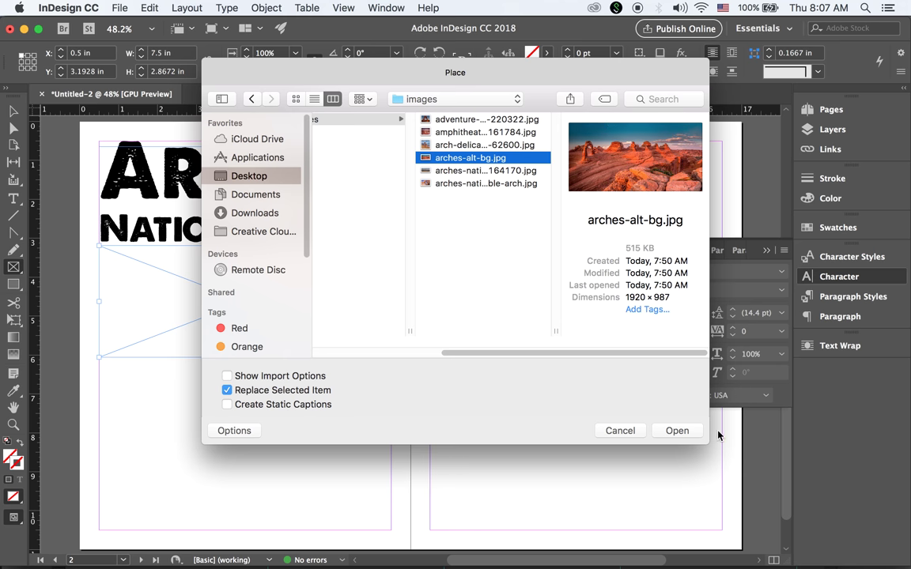
left_click(676, 431)
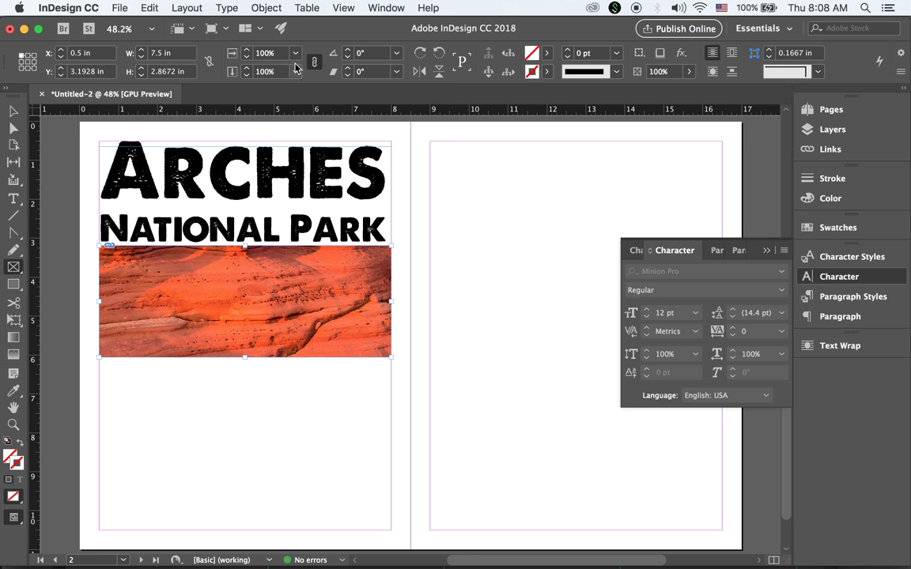
Fit the placed arches image with Fill Frame Proportionally and deselect it
left_click(250, 7)
mouse_move(342, 234)
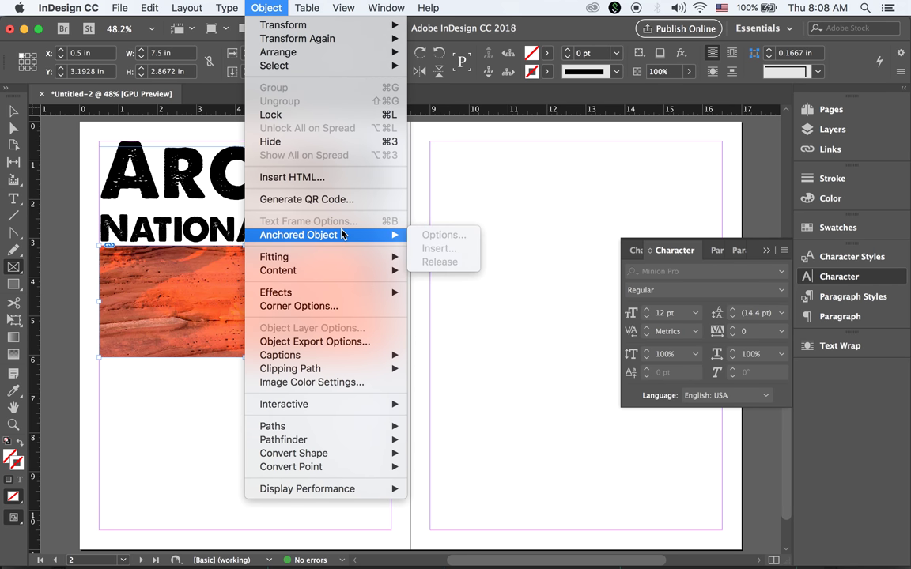
mouse_move(338, 258)
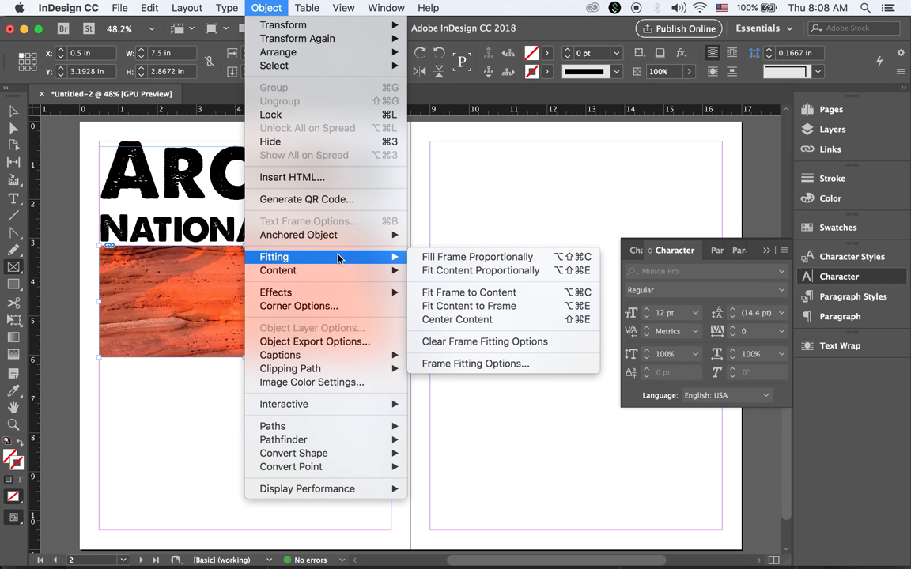
left_click(525, 258)
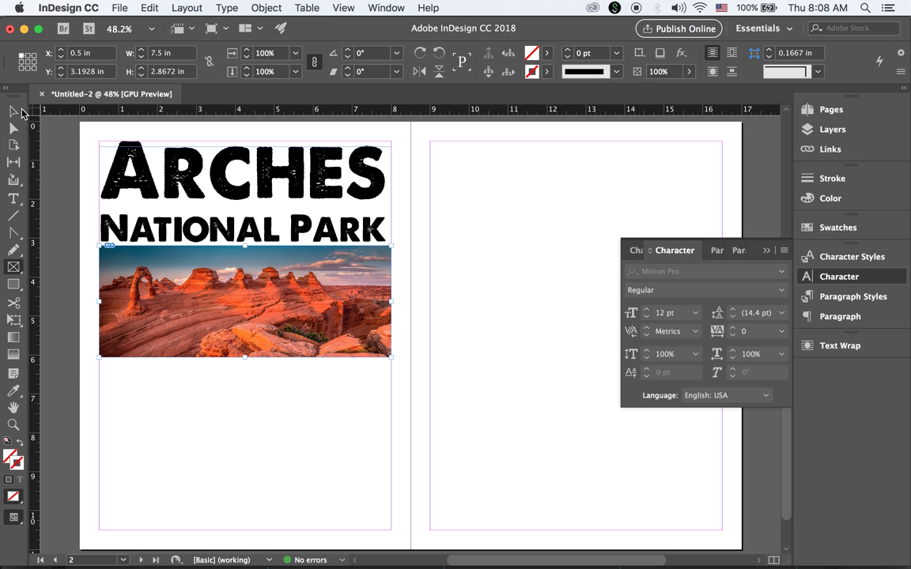
left_click(14, 112)
left_click(472, 228)
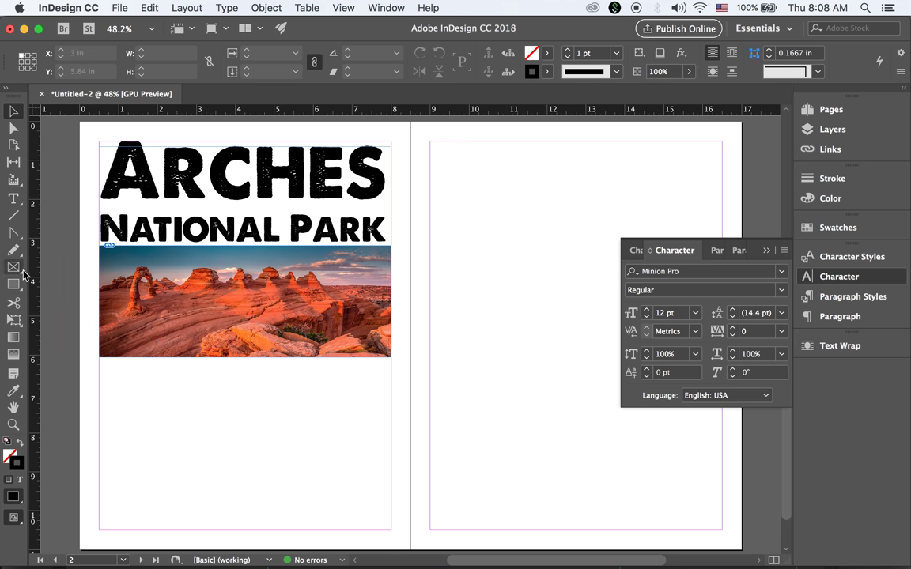
left_click_drag(13, 267, 116, 302)
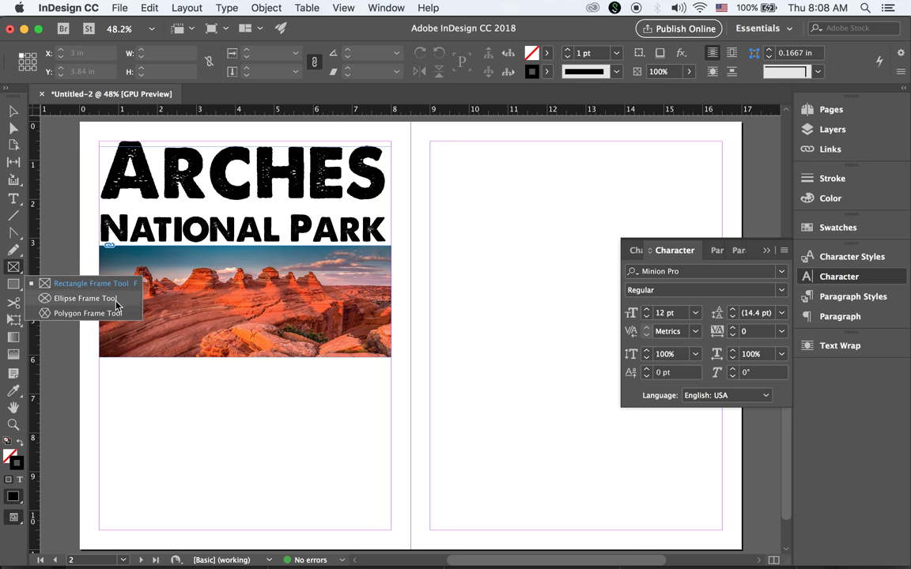
left_click(335, 402)
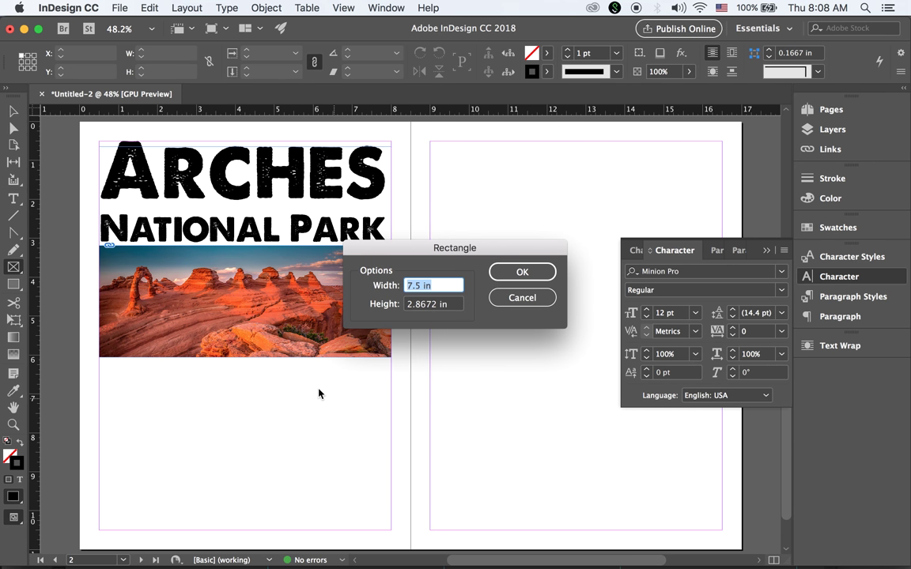
left_click(522, 297)
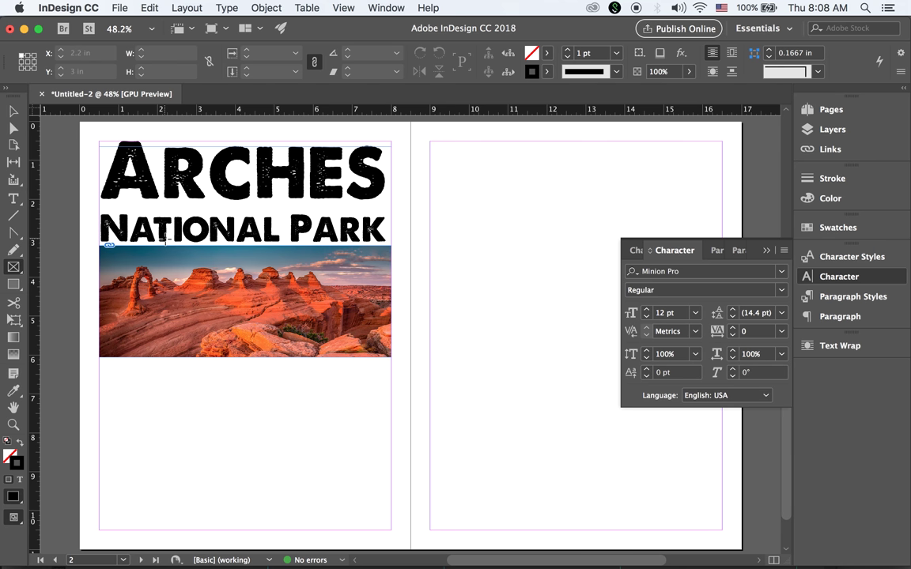
Try adding an anchor point midway along the image frame's bottom edge and converting it into a smooth wave with the Convert Direction Point tool
left_click(15, 235)
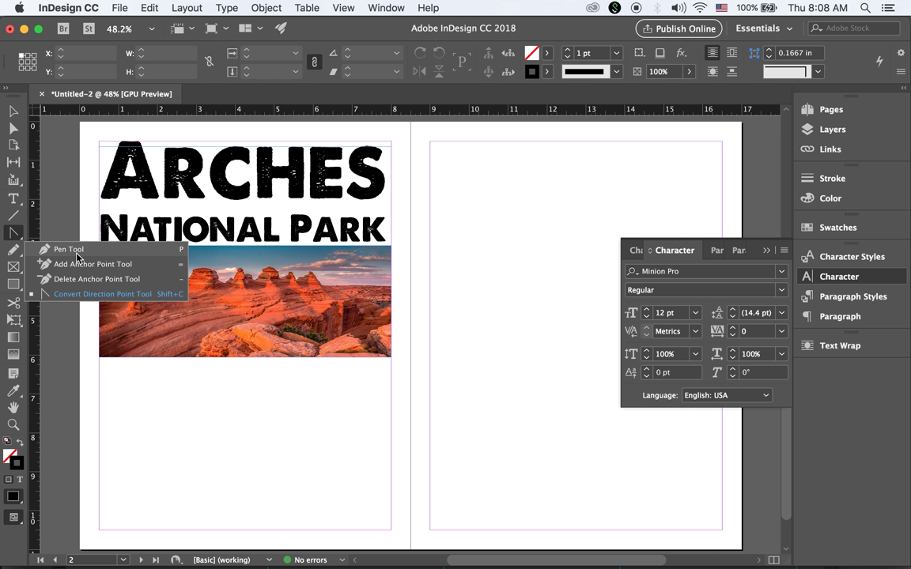
left_click(115, 268)
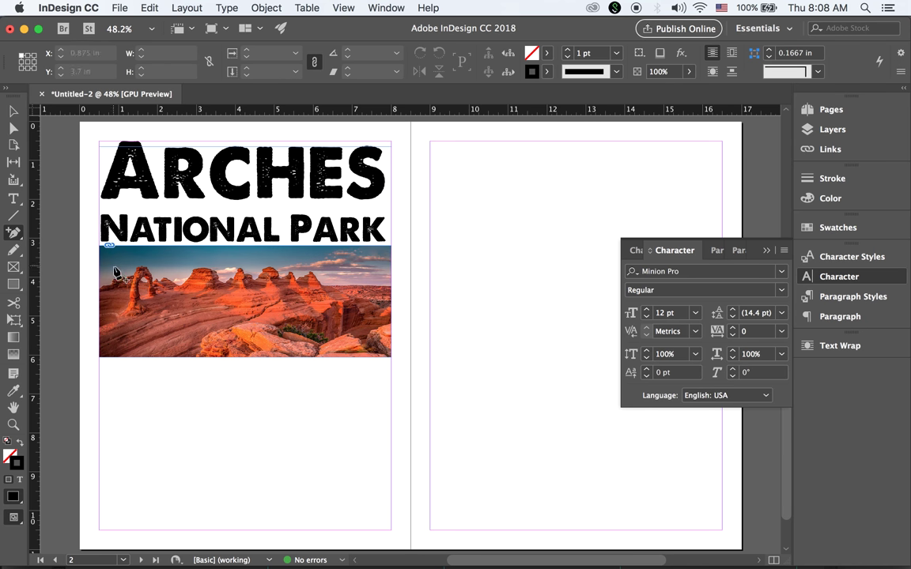
left_click(244, 361)
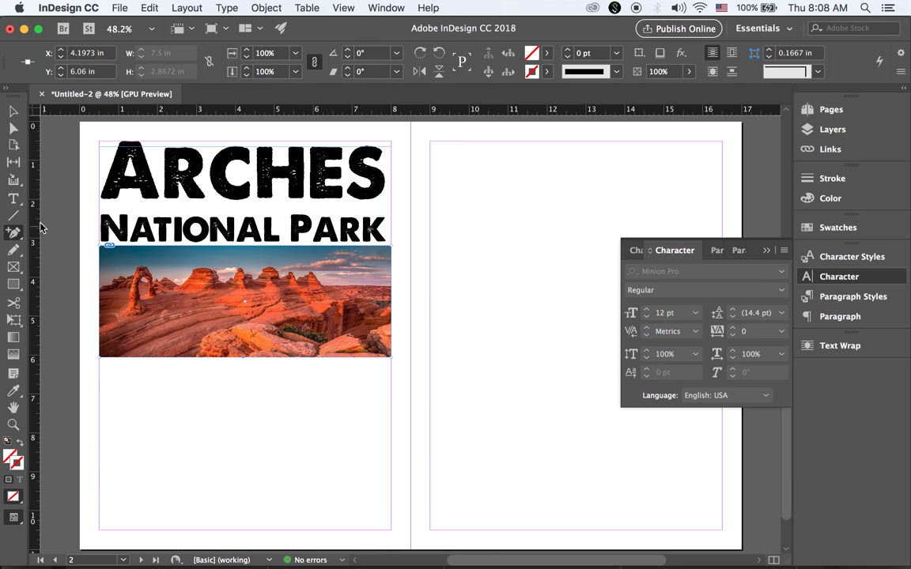
left_click(15, 238)
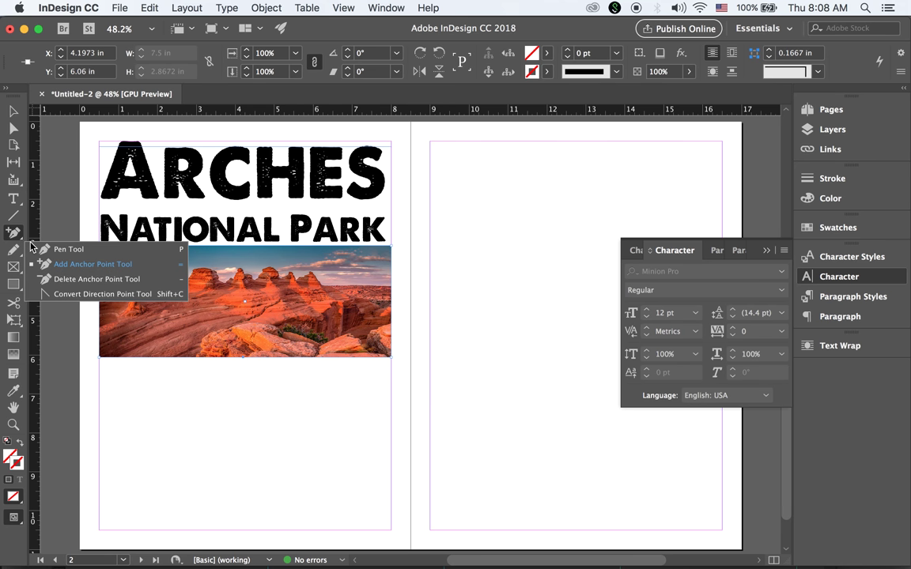
left_click(116, 294)
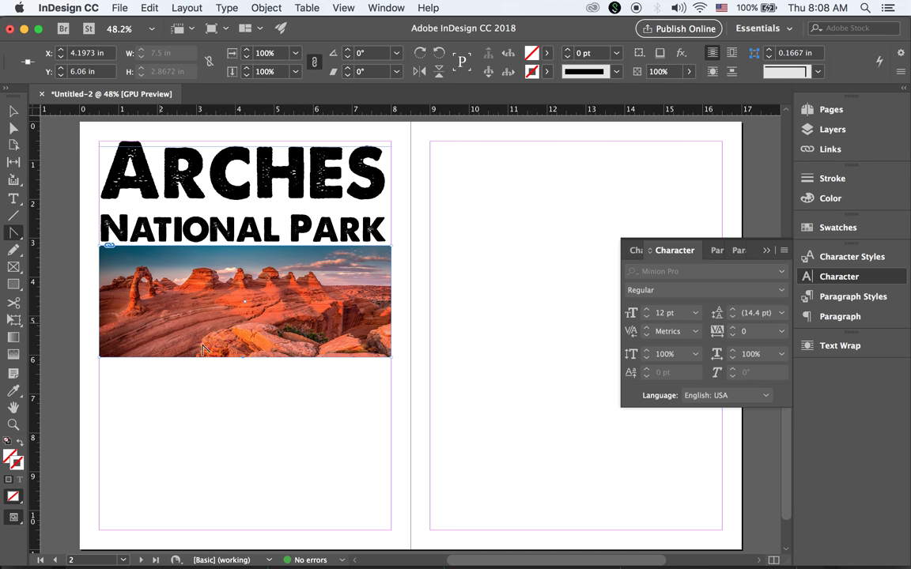
left_click_drag(245, 362, 287, 343)
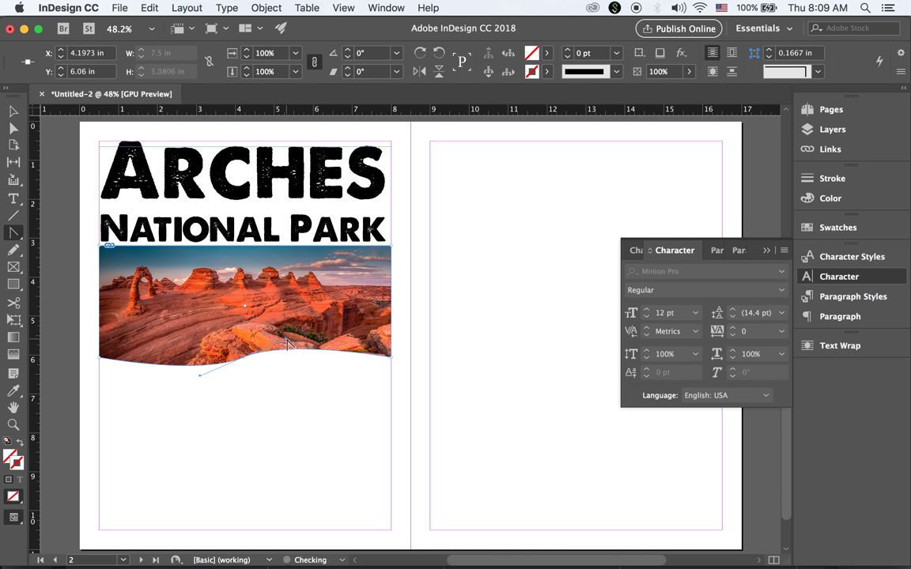
Try flattening the wave by adjusting its direction handle, deselect the frame, and undo the curve edits
left_click(12, 128)
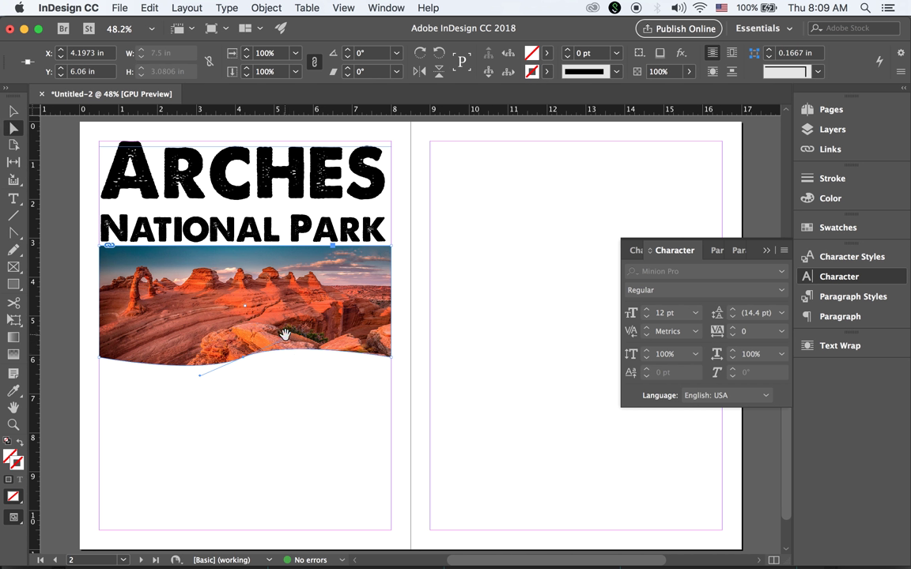
left_click_drag(295, 345, 307, 354)
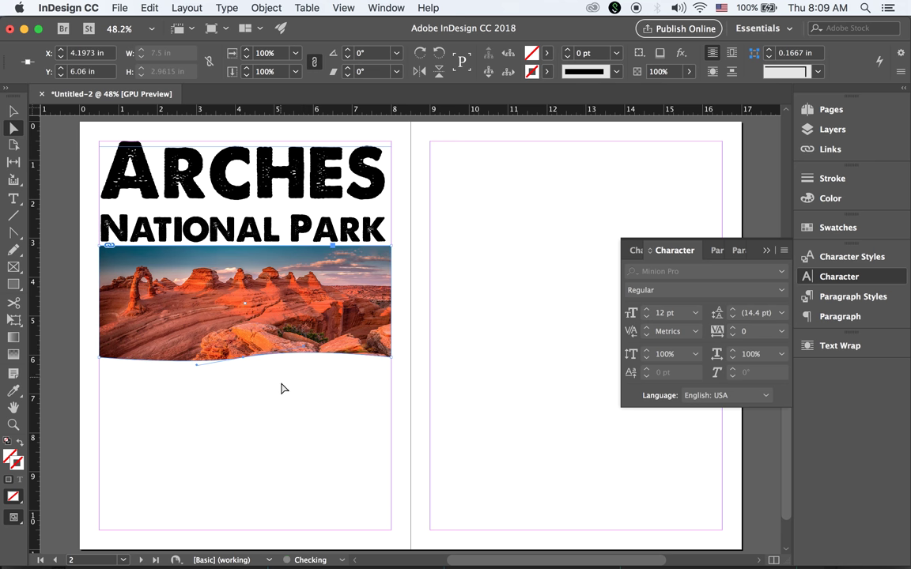
left_click(423, 415)
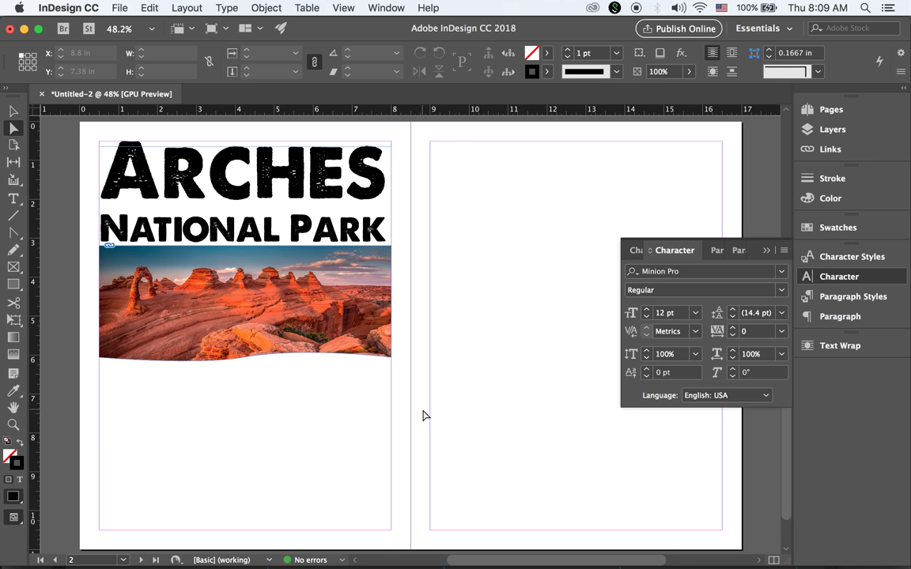
key("super+z")
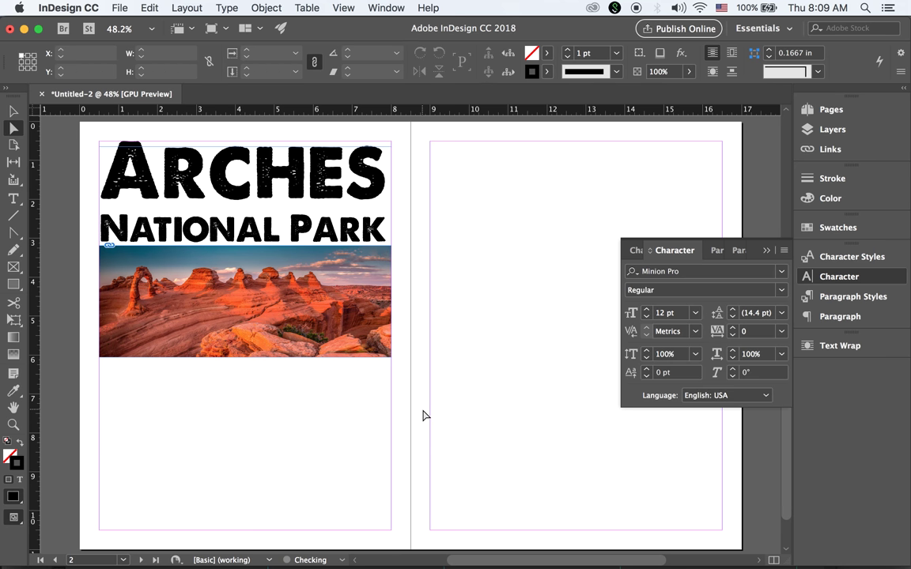
Select the arches image frame and add an anchor point at the middle of its bottom edge
left_click(13, 112)
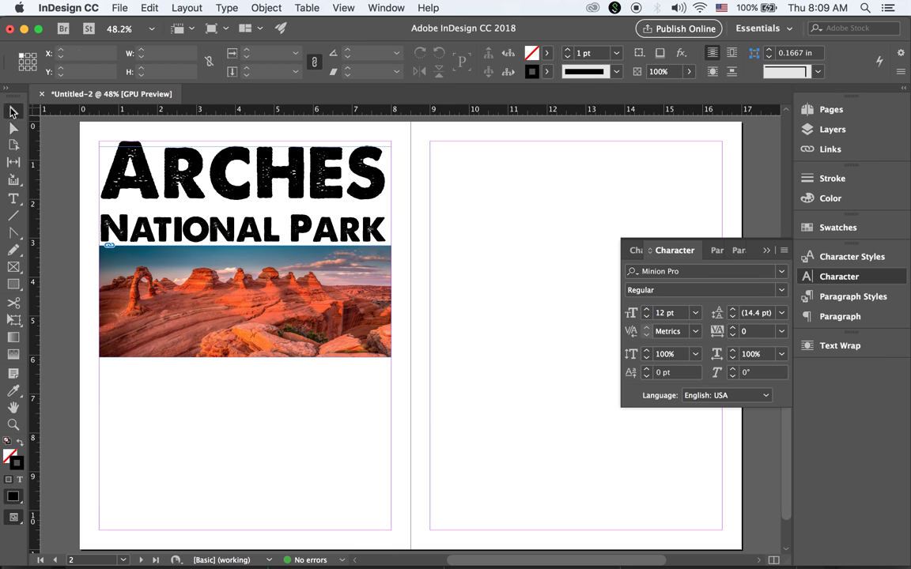
left_click(205, 299)
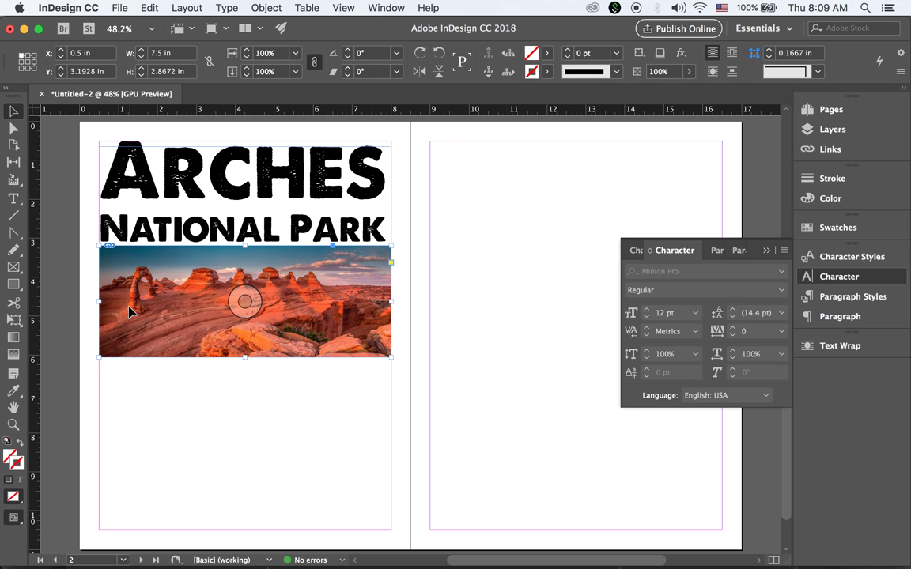
left_click(10, 237)
left_click_drag(11, 243, 87, 243)
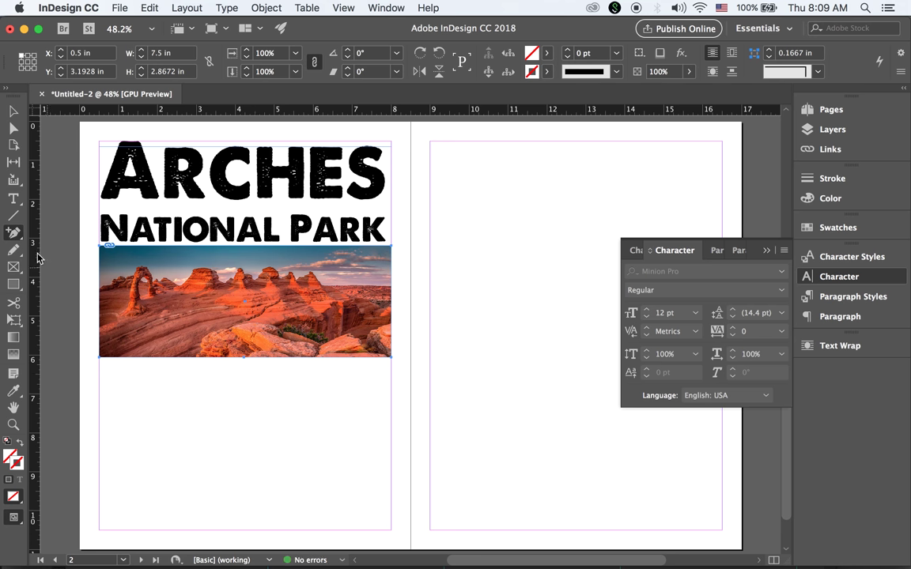
Convert the new bottom anchor into a smooth curve that dips in the left half and rises in the right half, and deselect the frame
left_click_drag(12, 235, 88, 283)
left_click_drag(244, 357, 319, 345)
left_click(13, 111)
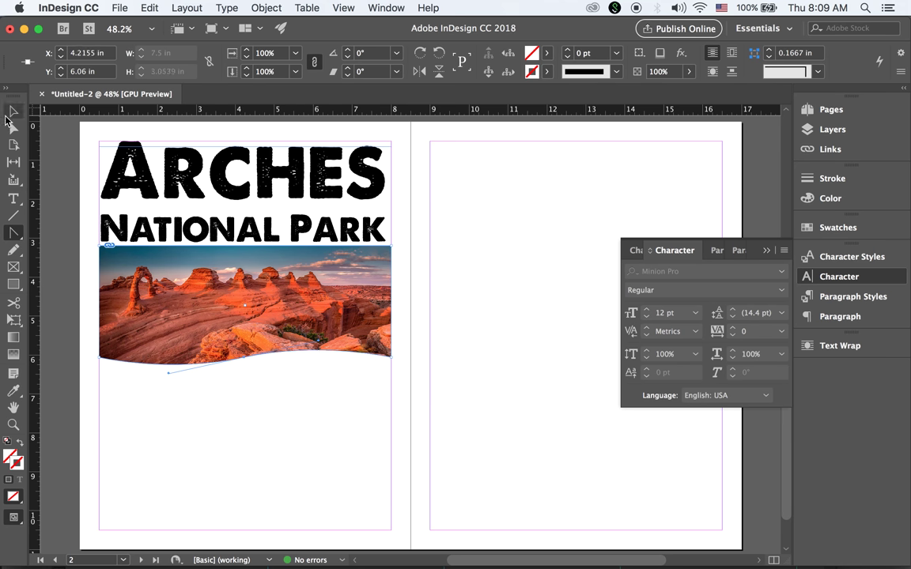
left_click(466, 287)
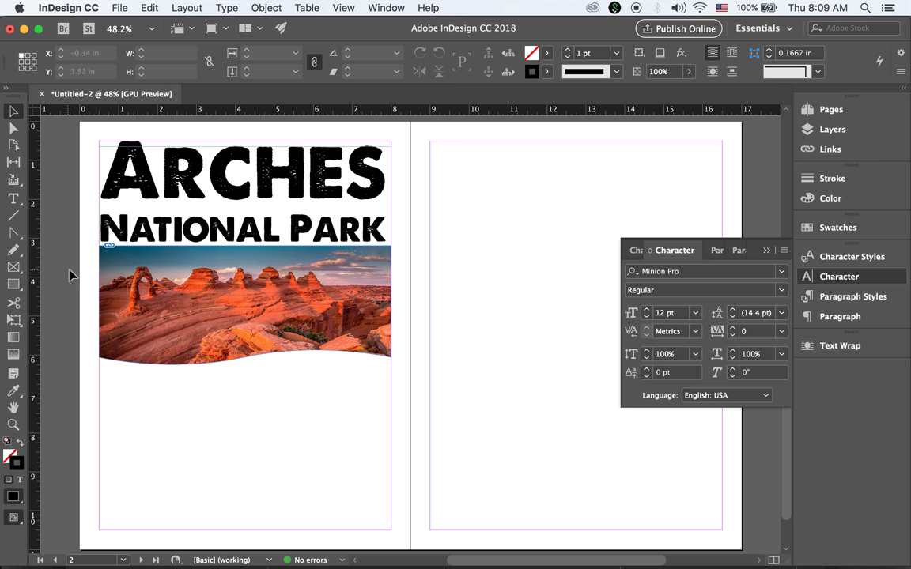
Create a text frame about 4.3 in wide and 0.57 in high at the left margin below the image, using Times New Roman Bold
left_click(13, 200)
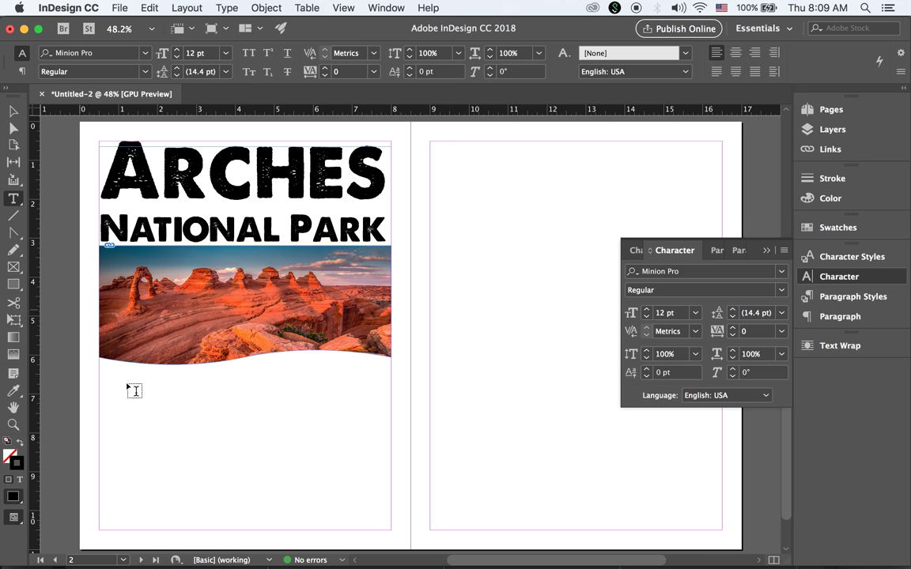
left_click_drag(101, 369, 266, 391)
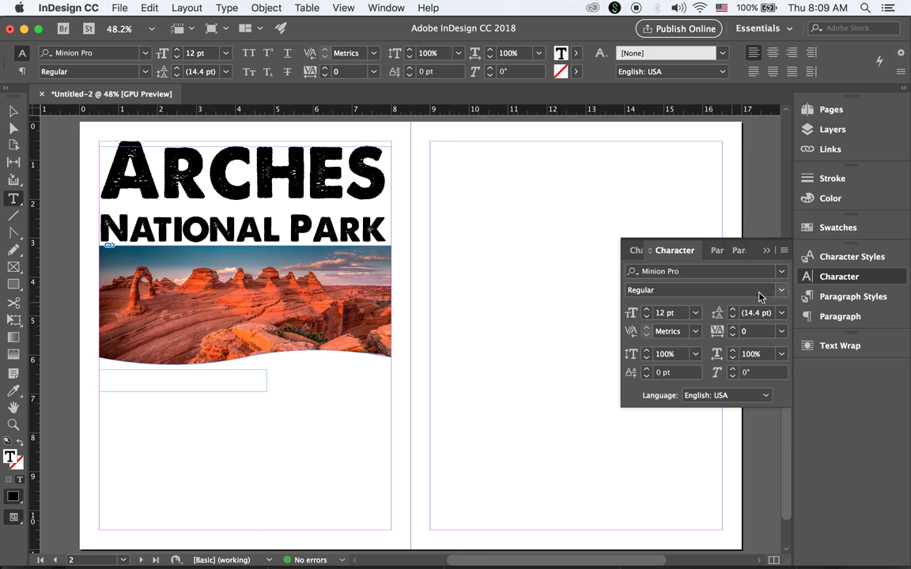
left_click(781, 271)
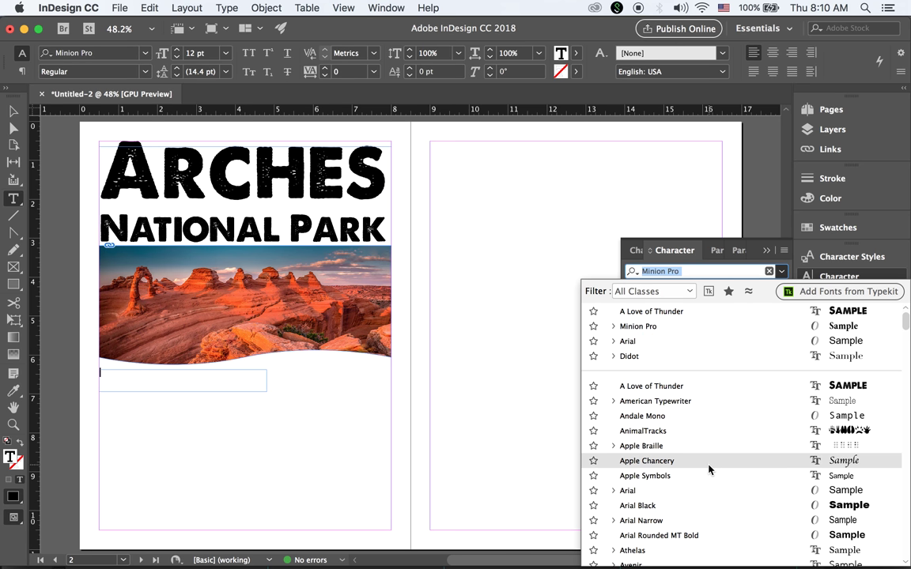
scroll(708, 469, "down", 15)
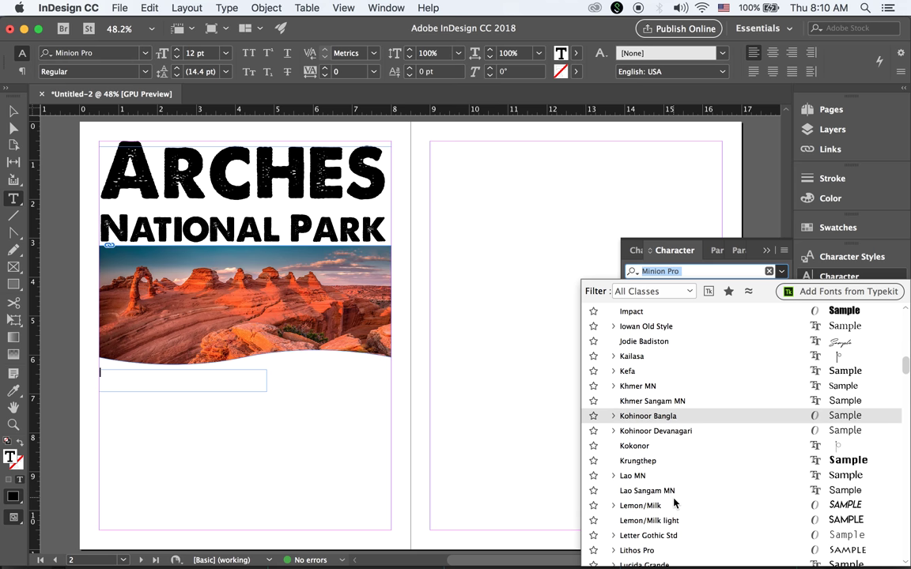
scroll(674, 502, "down", 10)
scroll(674, 497, "down", 12)
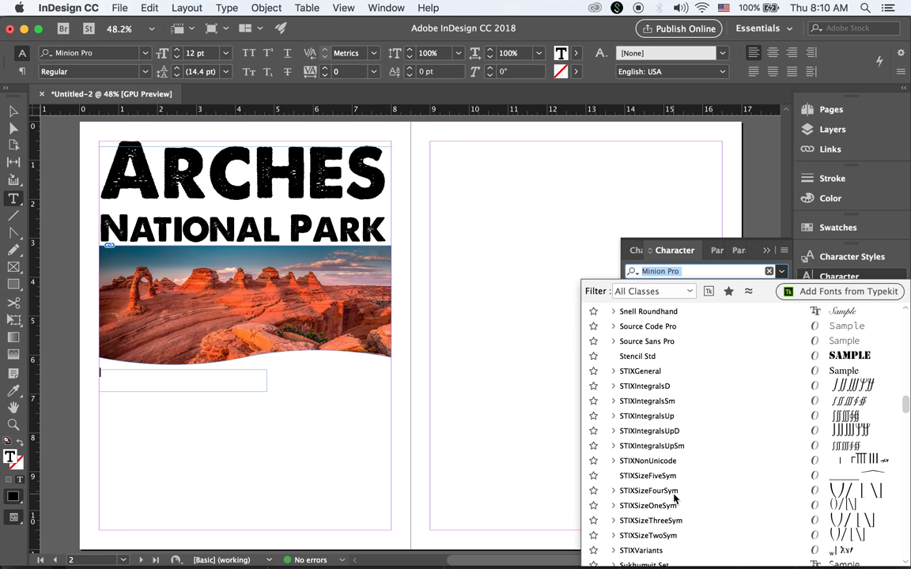
scroll(674, 497, "down", 7)
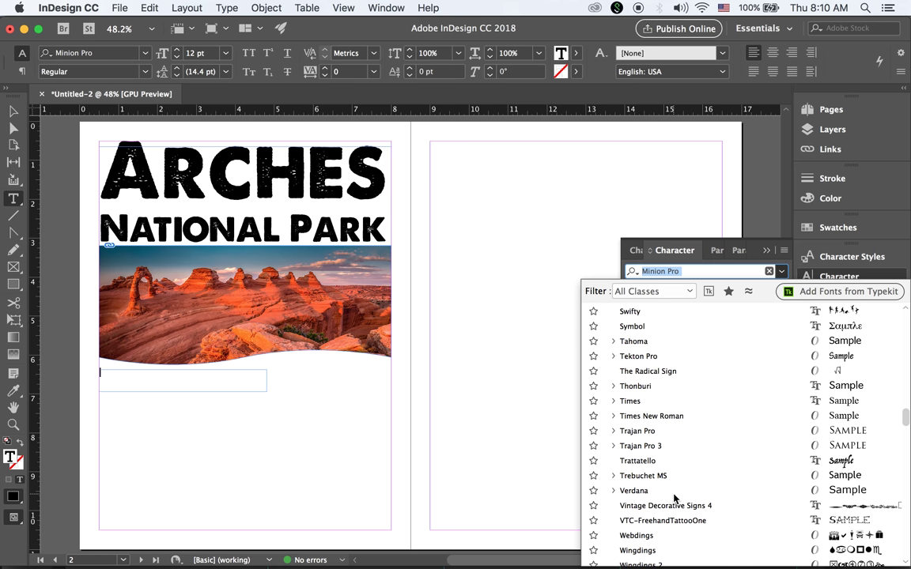
left_click(657, 415)
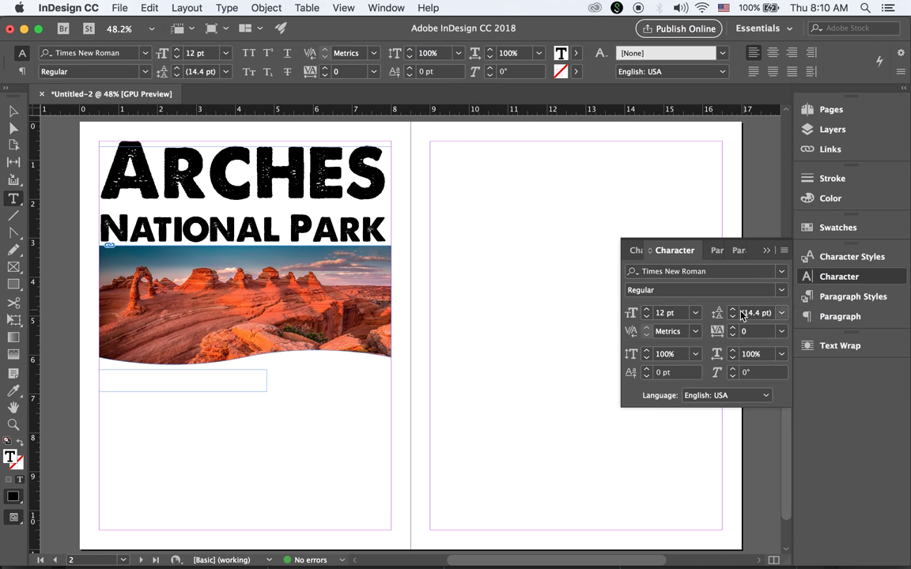
left_click(781, 290)
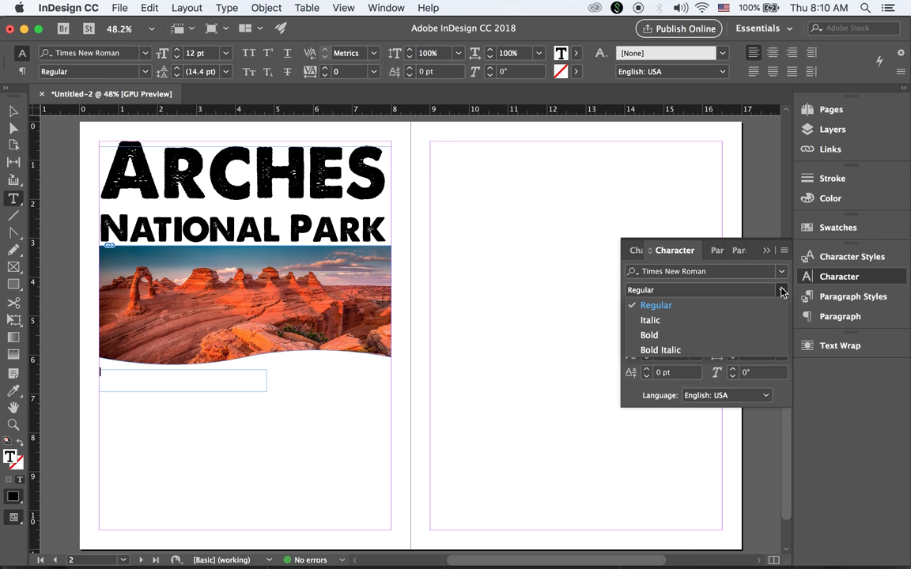
left_click(687, 335)
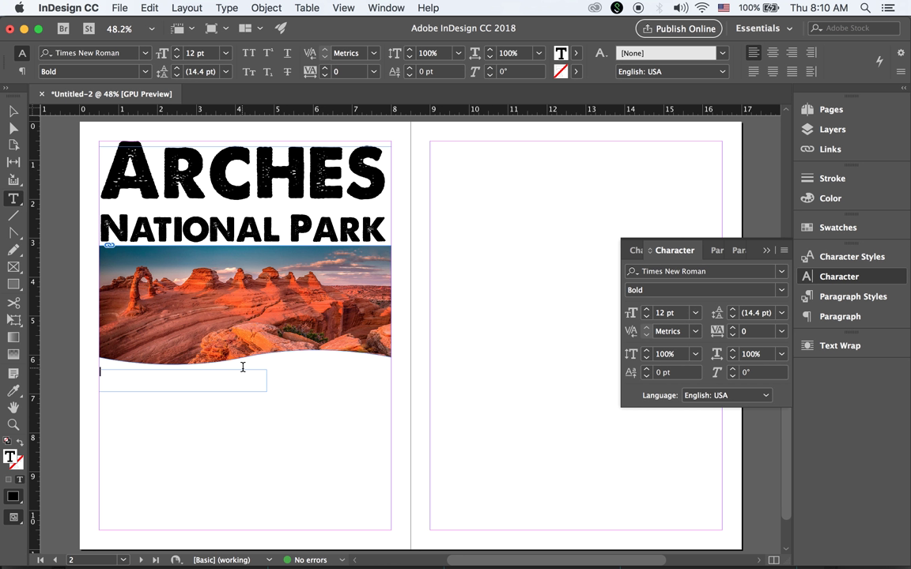
Enter "Travel Guide" in the text frame, enlarge its text to 28 pt, and deselect the frame
type("Travel Guide")
left_click(12, 110)
left_click(244, 378)
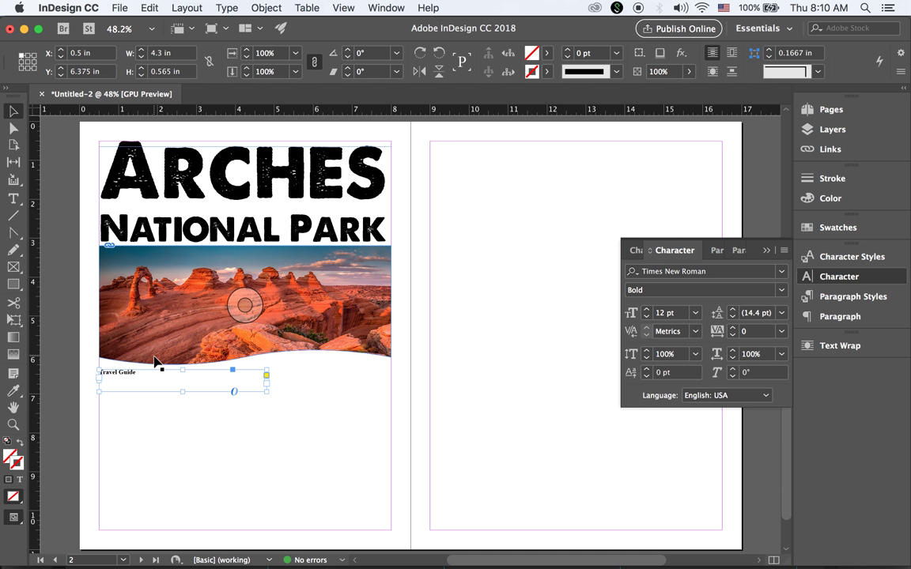
key("super+shift+period")
key("super+shift+period")
key("super+shift+period")
key("super+shift+period")
key("super+shift+period")
key("super+shift+period")
key("super+shift+period")
key("super+shift+period")
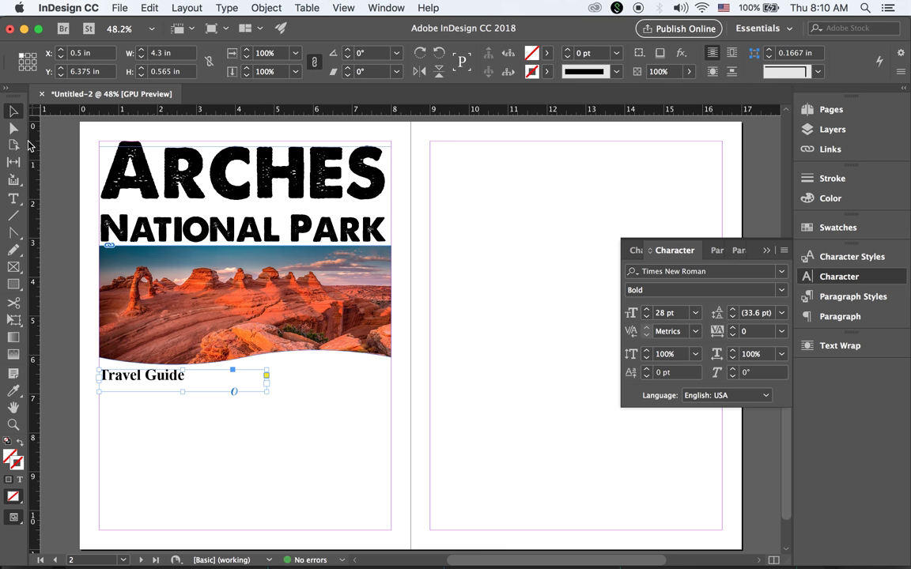
left_click(346, 425)
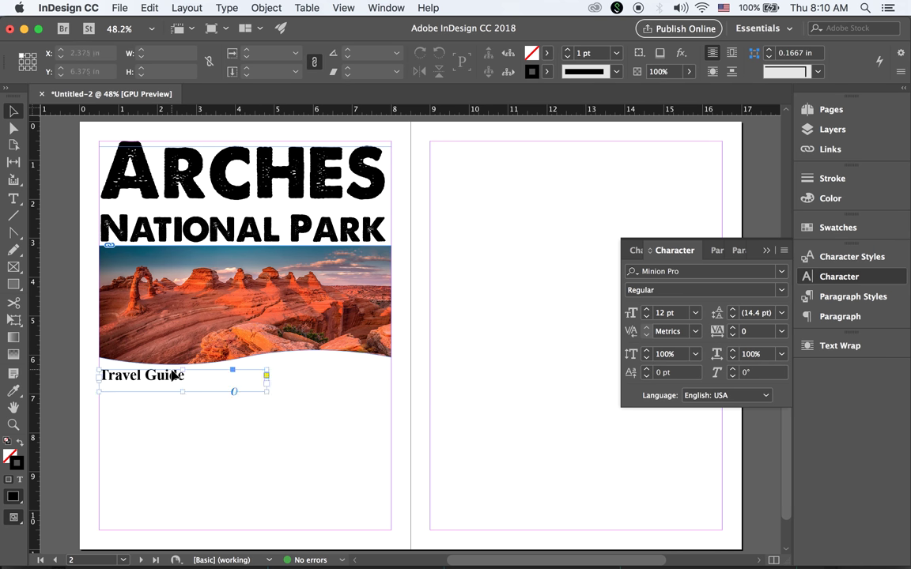
Shrink the Travel Guide text frame closely around its text, about 2.3 in wide and 0.35 in high, and deselect it
left_click(198, 376)
left_click_drag(265, 392, 188, 383)
left_click(353, 420)
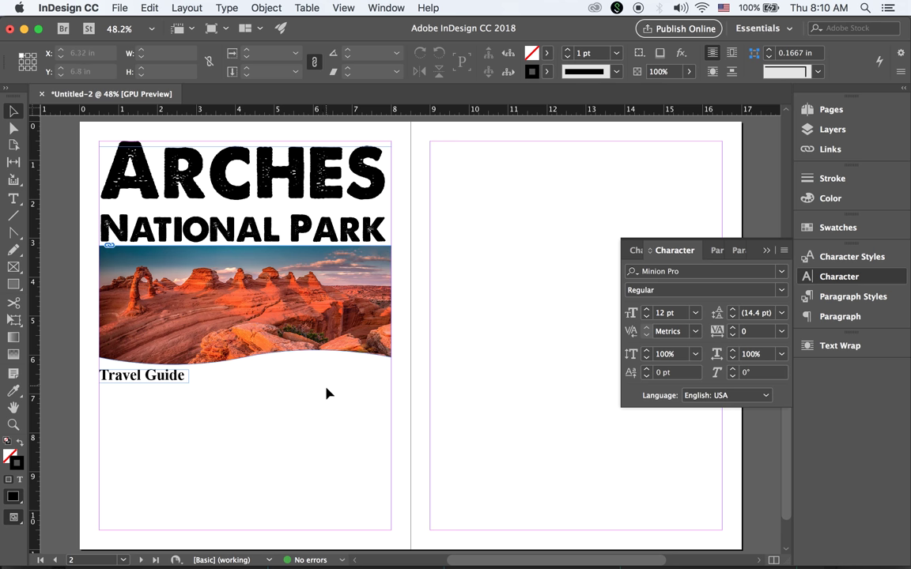
Reshape the image frame's bottom edge at its middle anchor so it rises in the left half and dips in the right half
left_click(197, 300)
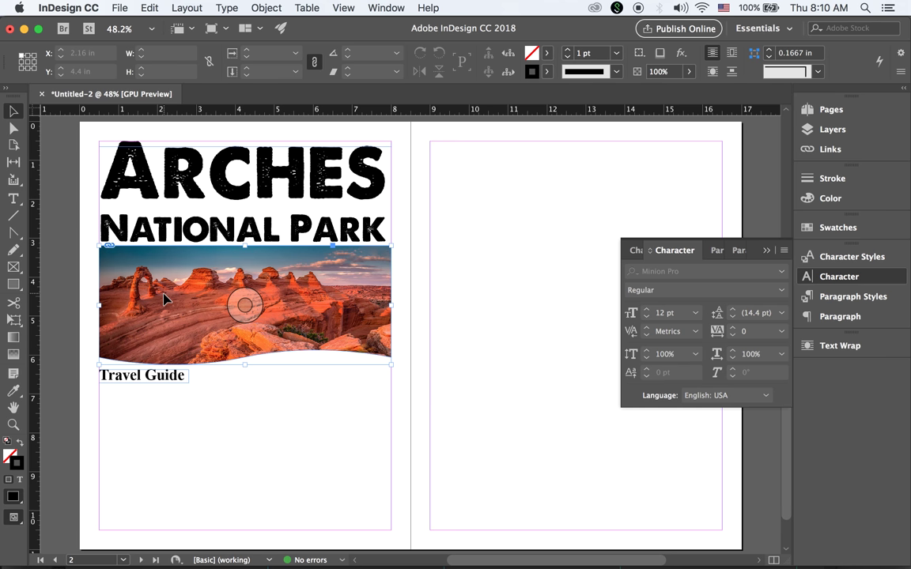
left_click(13, 232)
left_click_drag(241, 356, 315, 381)
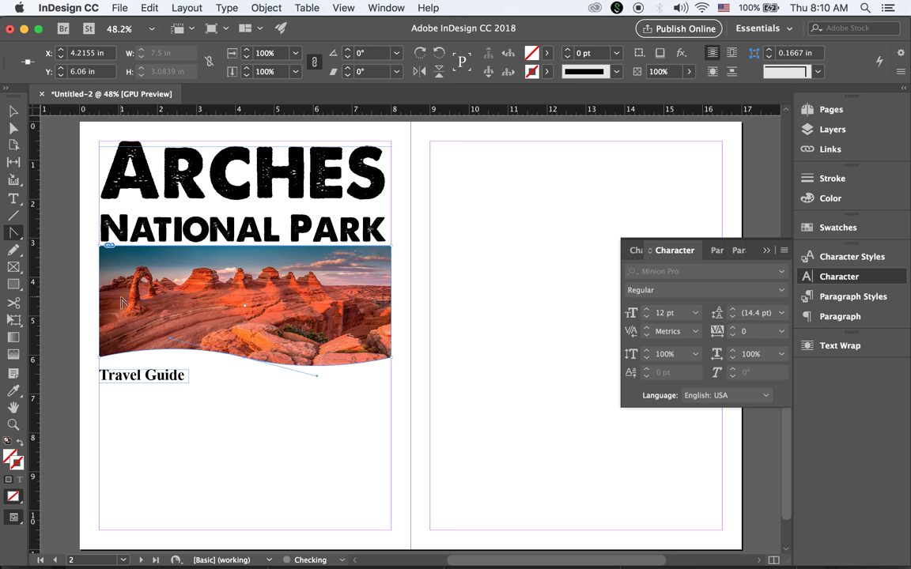
Move the Travel Guide text frame up to Y 6.2 in, tucking it beneath the raised part of the curved image edge
left_click(13, 113)
left_click(132, 378)
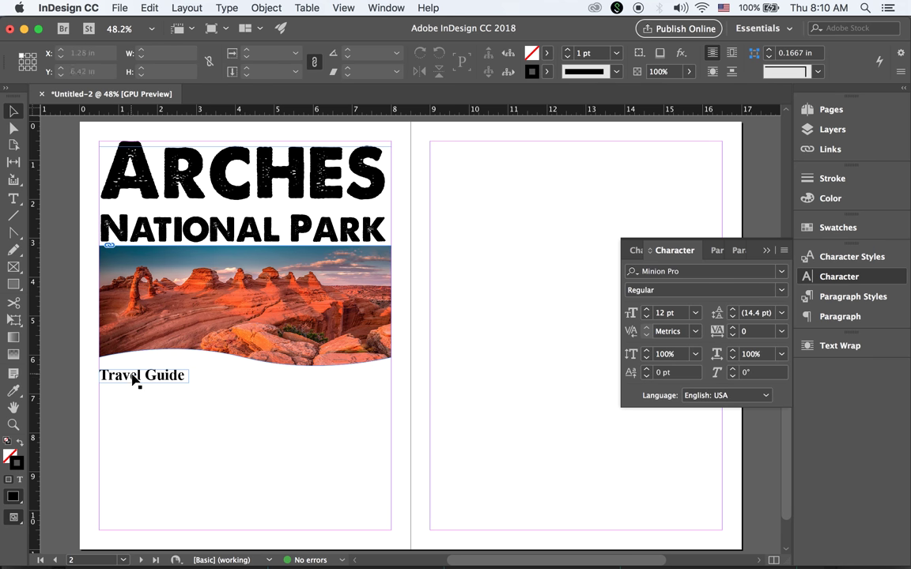
left_click_drag(138, 384, 140, 378)
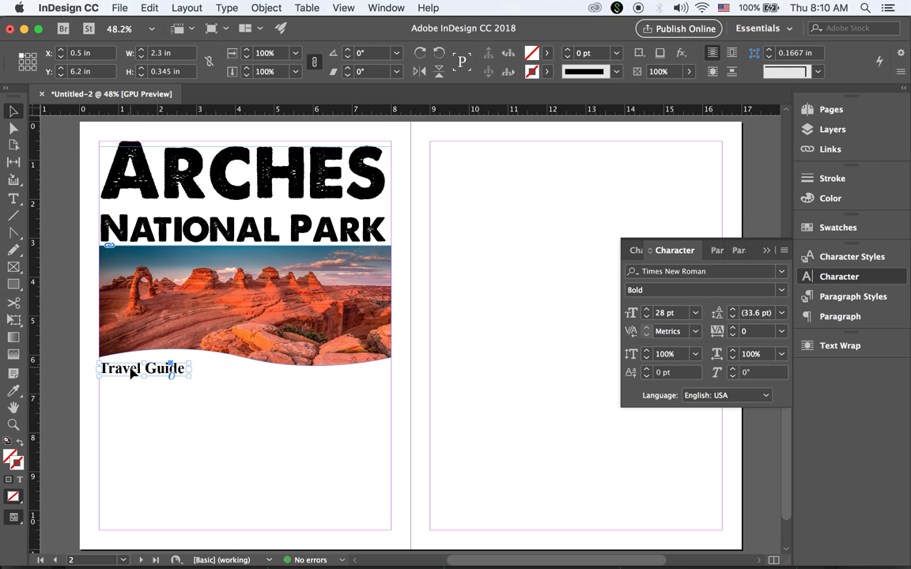
Draw a text frame about 3.54 in wide and 3.875 in high beneath the Travel Guide heading, reaching the page's bottom margin
left_click(470, 356)
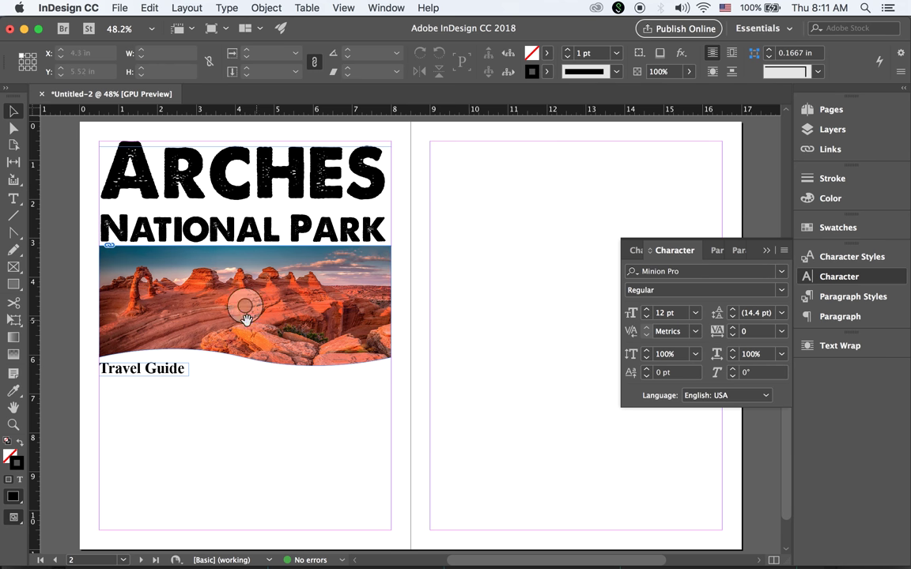
left_click(13, 198)
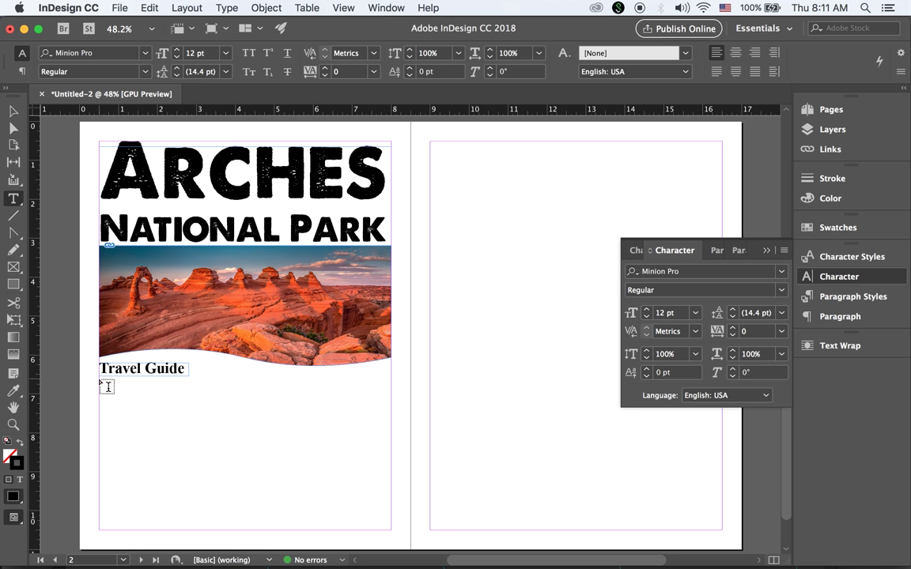
left_click_drag(106, 387, 248, 501)
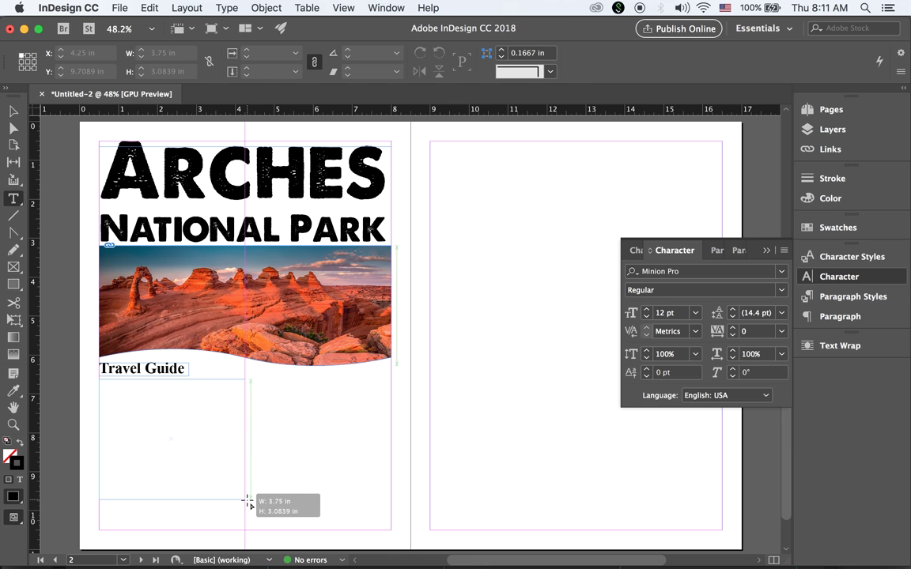
left_click_drag(247, 501, 237, 532)
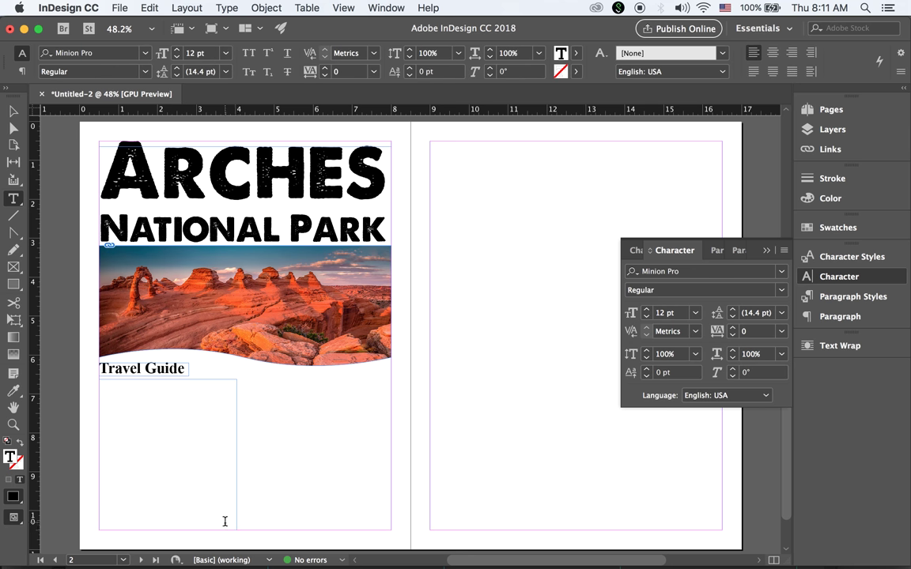
Set the new frame's text size to 10 pt, fill it with placeholder text, and deselect it
left_click(695, 317)
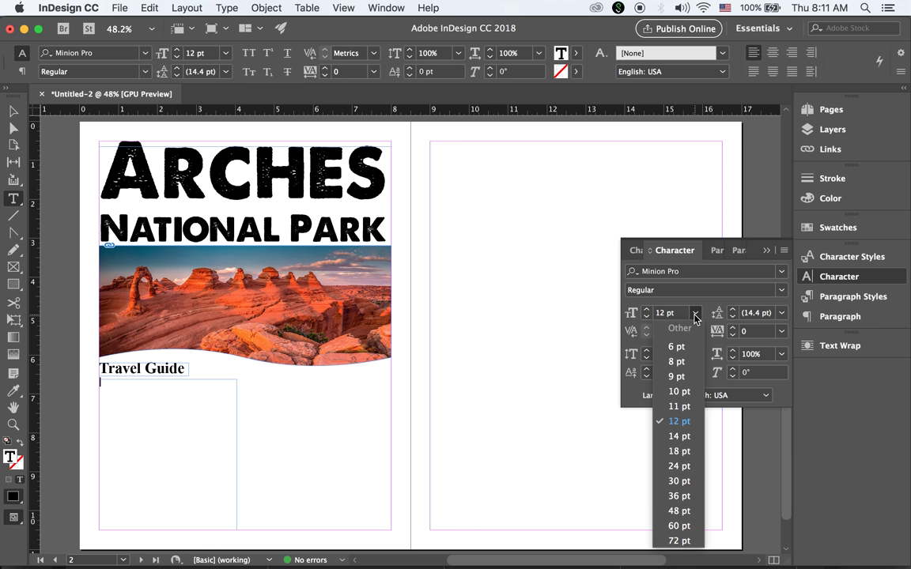
left_click(686, 393)
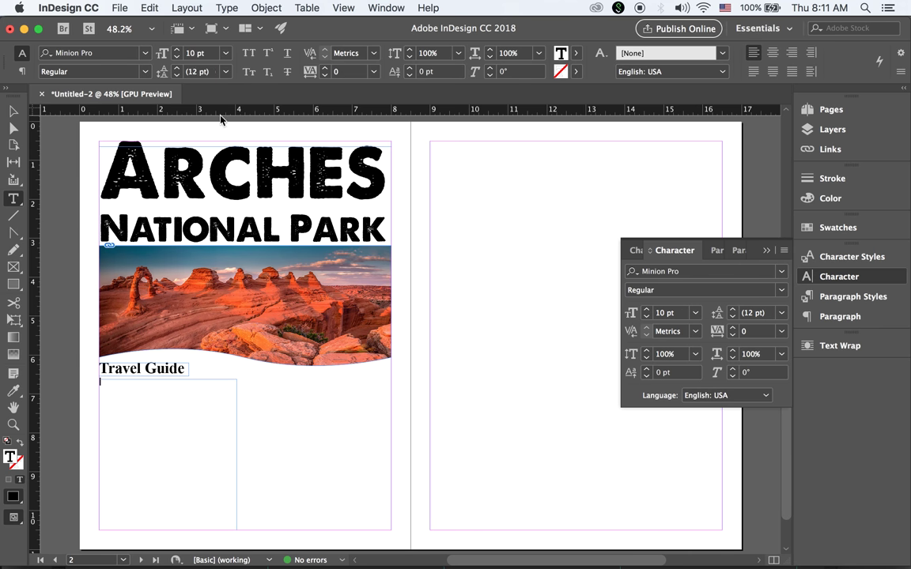
left_click(226, 7)
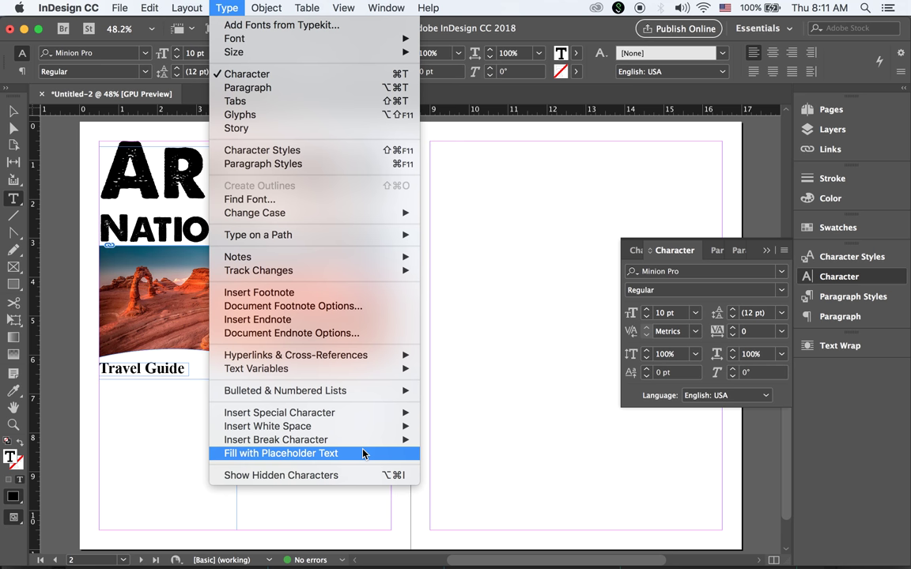
left_click(324, 457)
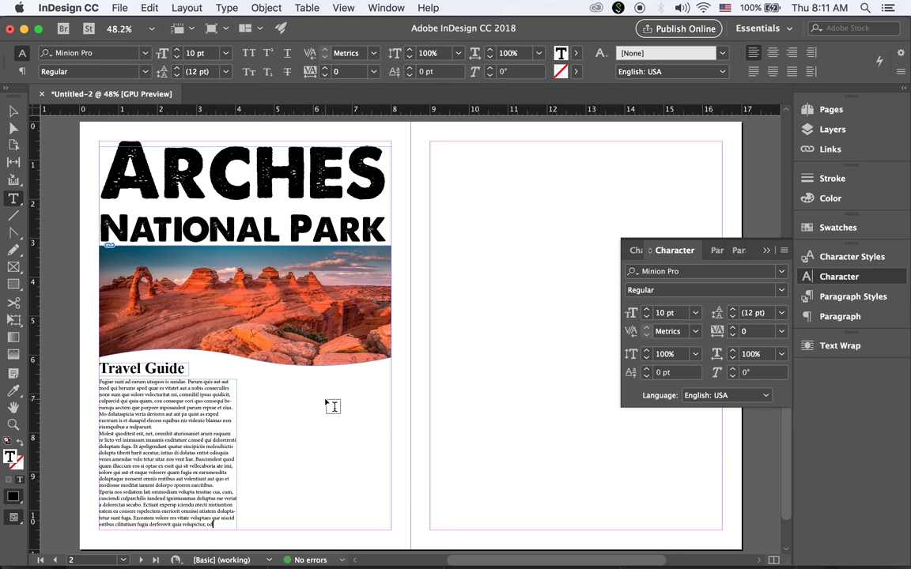
left_click(13, 111)
left_click(455, 431)
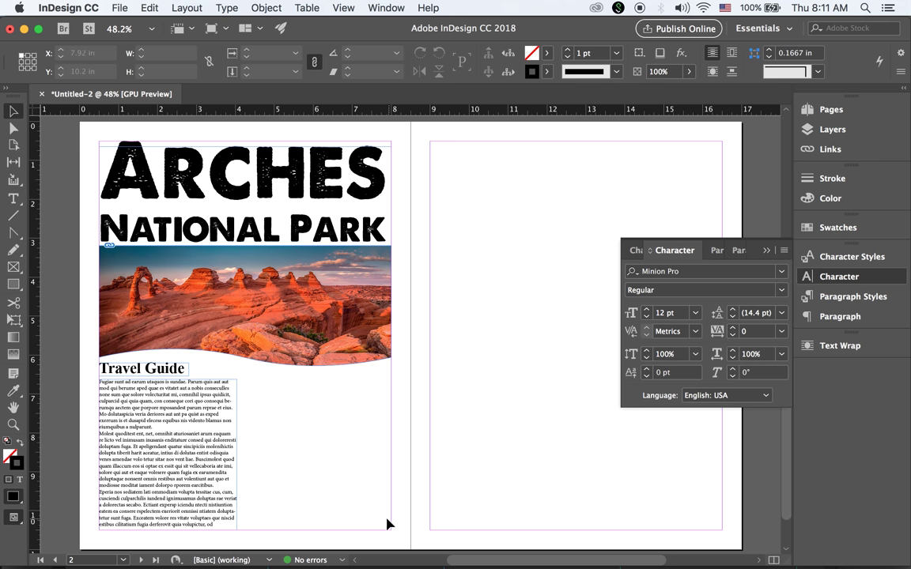
Shorten the body text frame to 3.675 in high and thread its overset text into a second frame beside it, 3.75 in wide
left_click(213, 496)
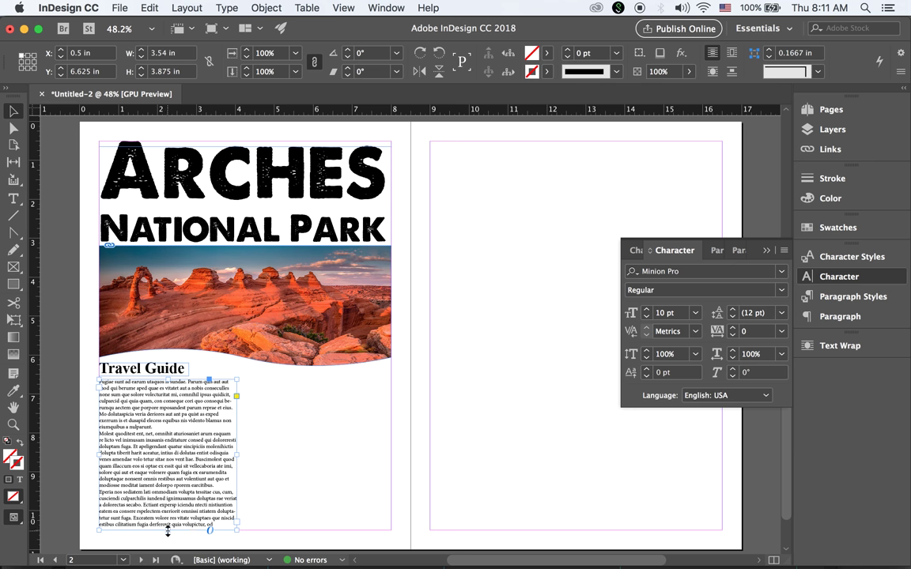
left_click_drag(167, 531, 167, 524)
mouse_move(239, 566)
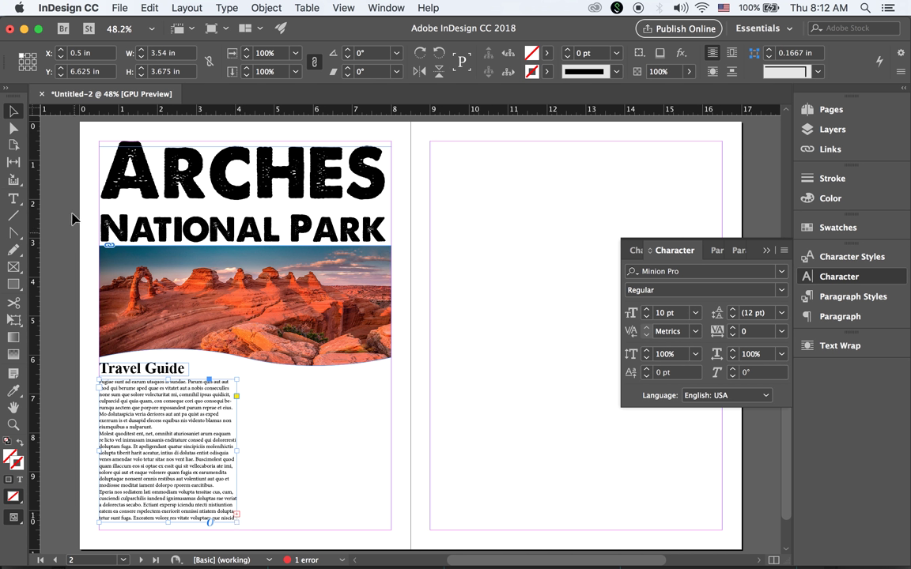
left_click(237, 516)
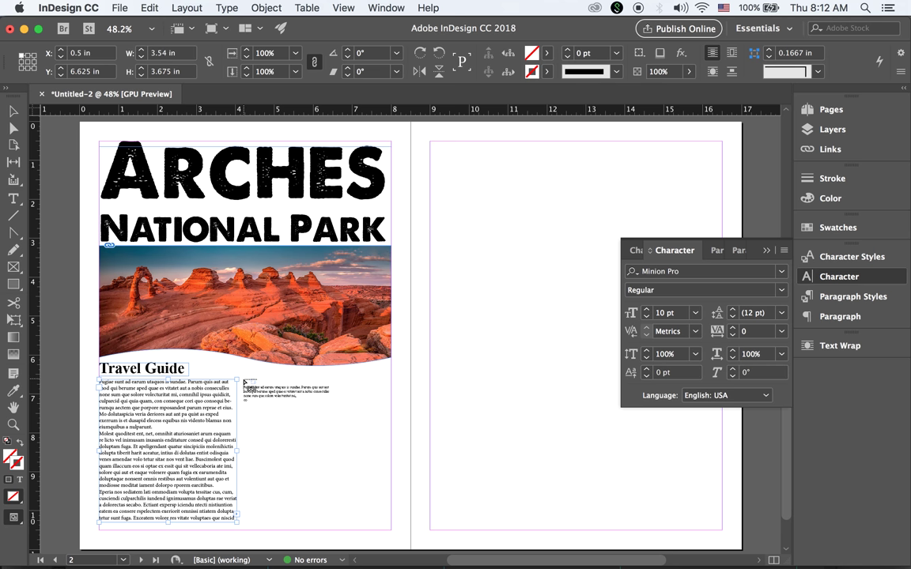
left_click_drag(244, 380, 389, 522)
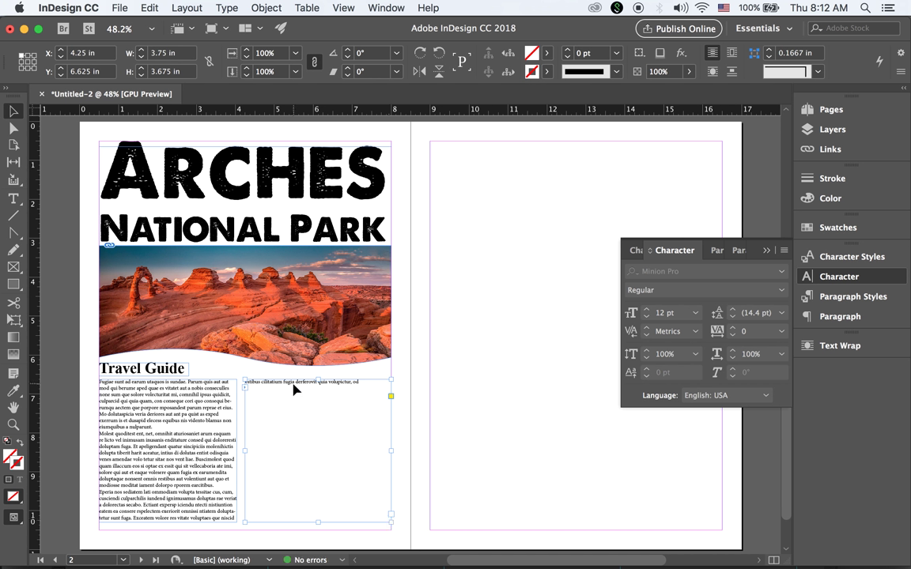
Fill the rest of the threaded second column with placeholder text and deselect the frame
left_click(226, 7)
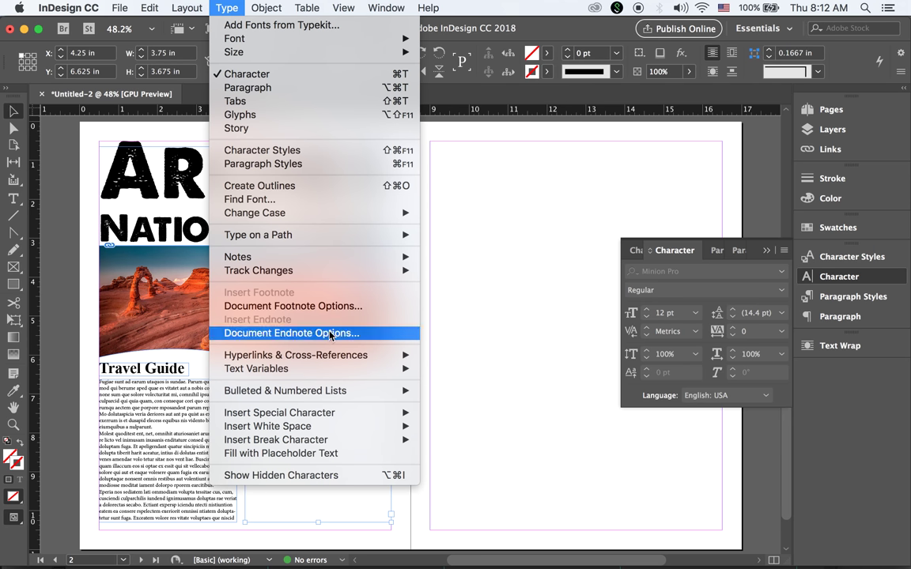
mouse_move(340, 423)
left_click(345, 452)
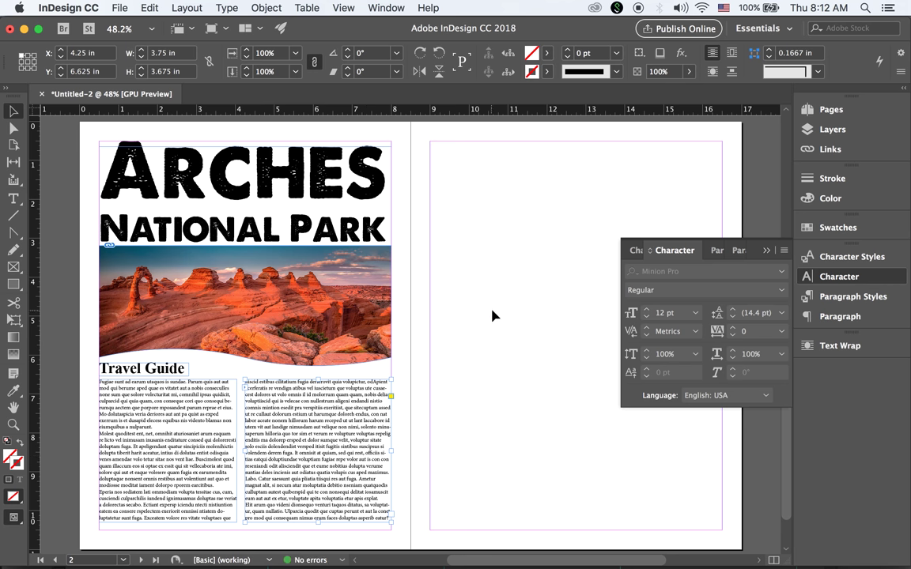
left_click(493, 356)
Extend both body text columns together down to the bottom margin, making them 3.875 in high, and deselect them
left_click(253, 449)
left_click(210, 455, "shift")
left_click_drag(246, 524, 246, 529)
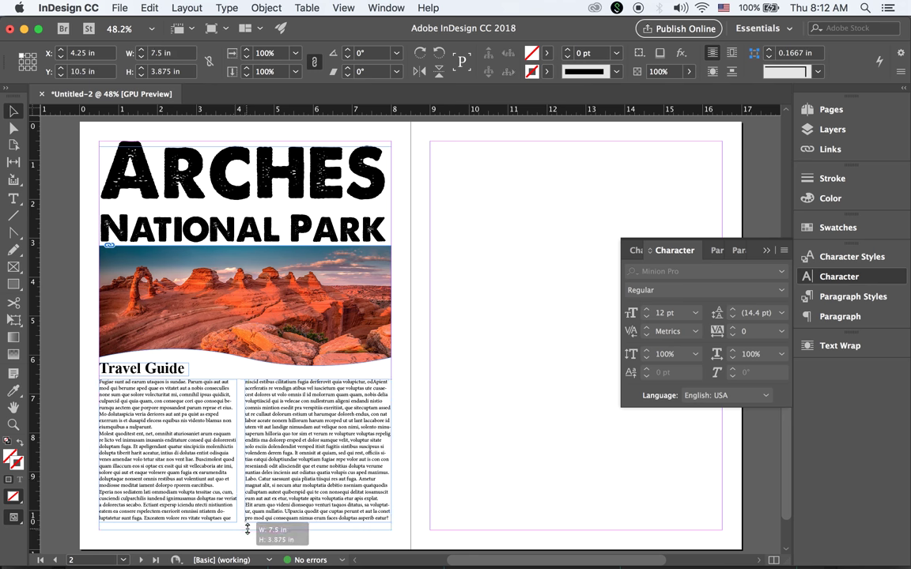
left_click(456, 470)
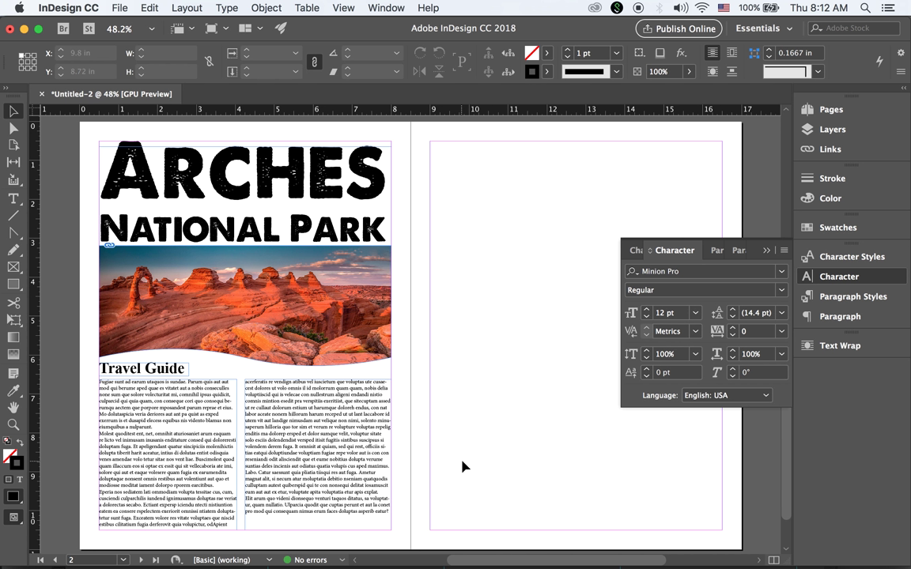
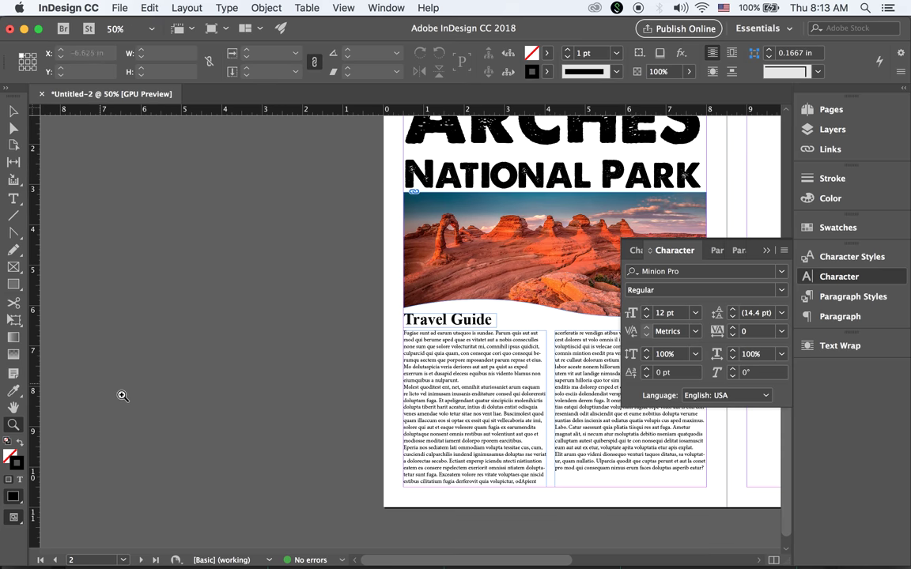
Place the text cursor before the first word of the body text and show the paragraph formatting options
left_click(402, 310)
left_click(420, 322)
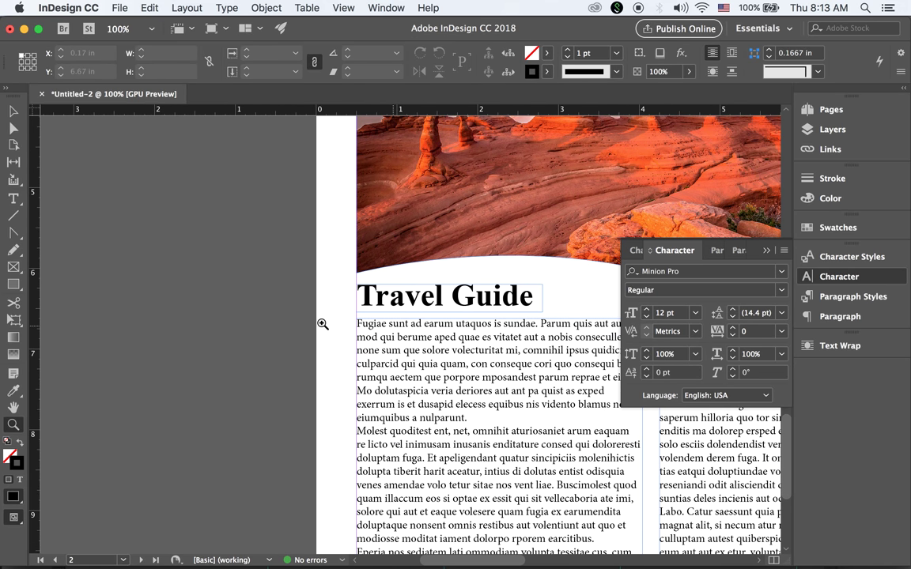
left_click(346, 295)
left_click(14, 408)
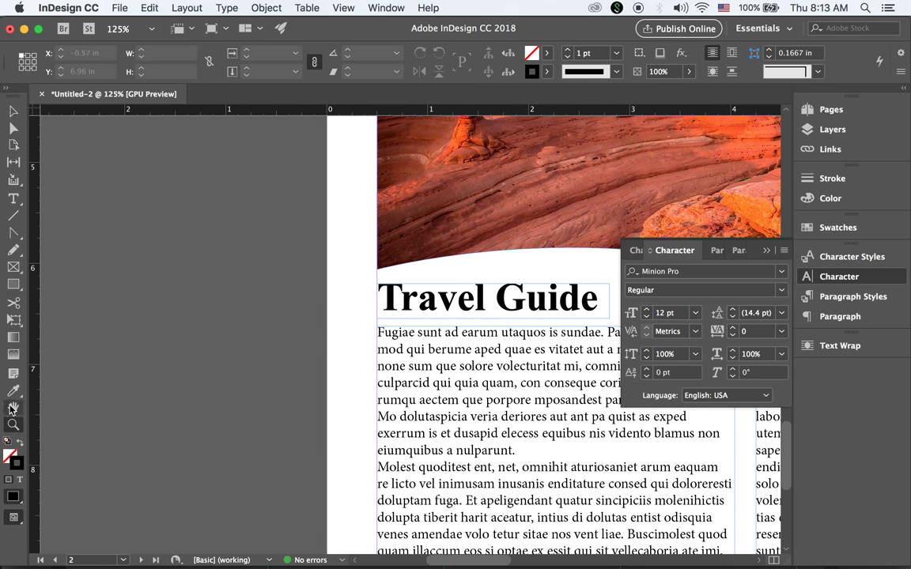
left_click_drag(301, 365, 65, 346)
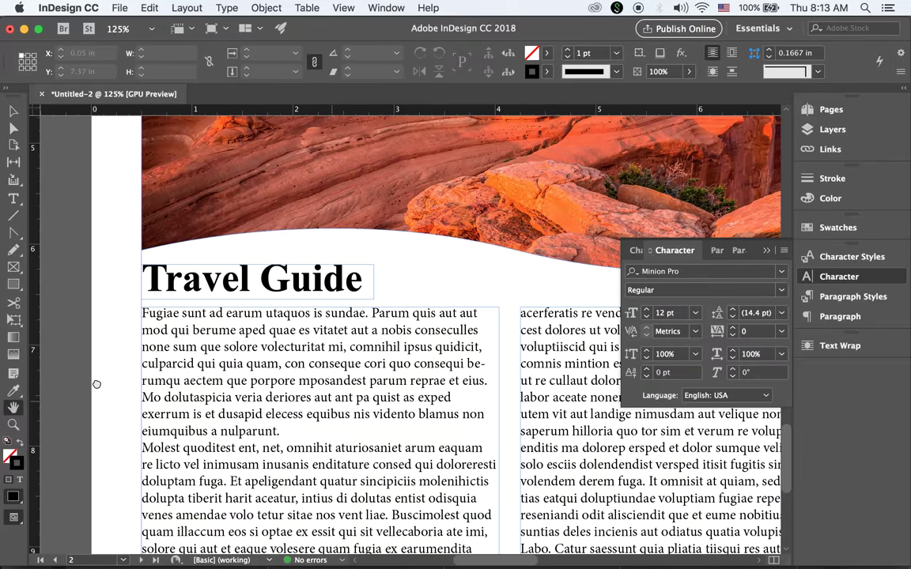
left_click(14, 198)
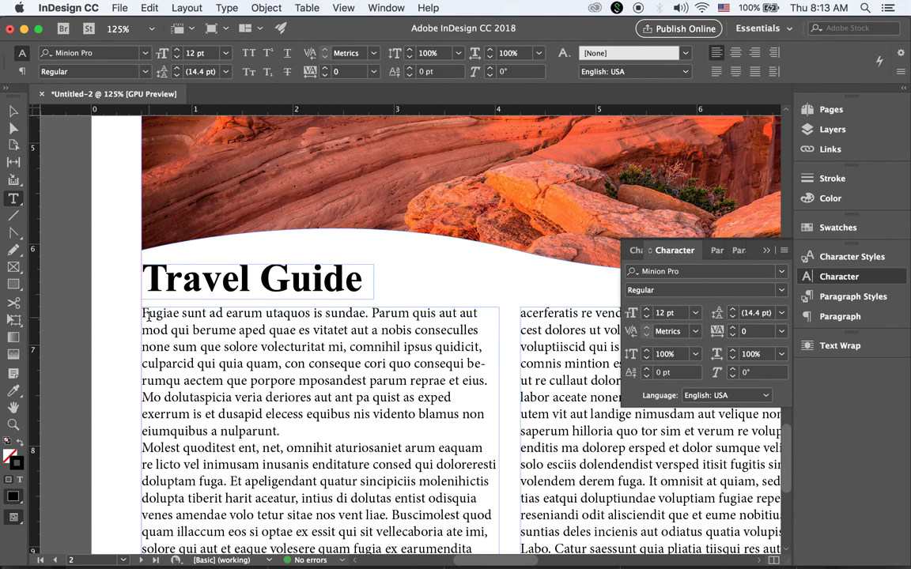
left_click(143, 314)
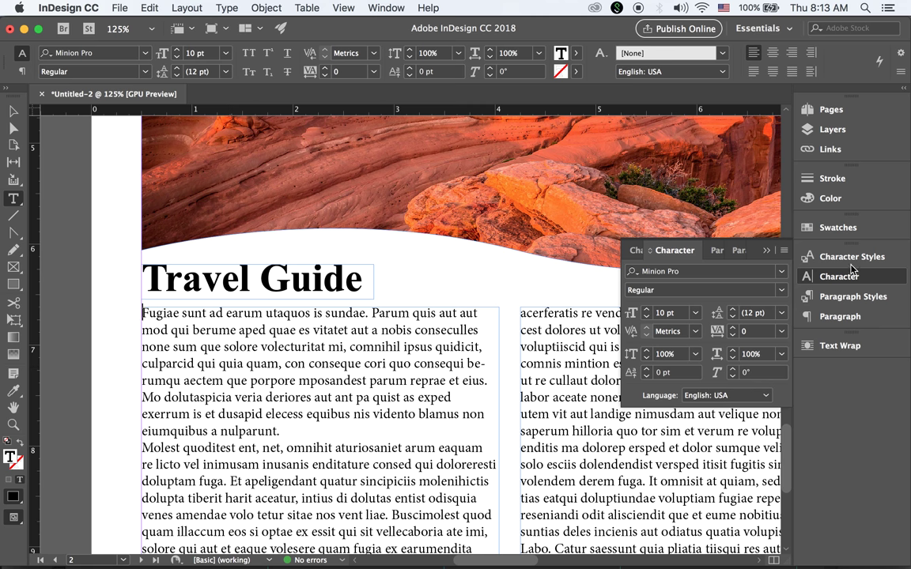
left_click(842, 317)
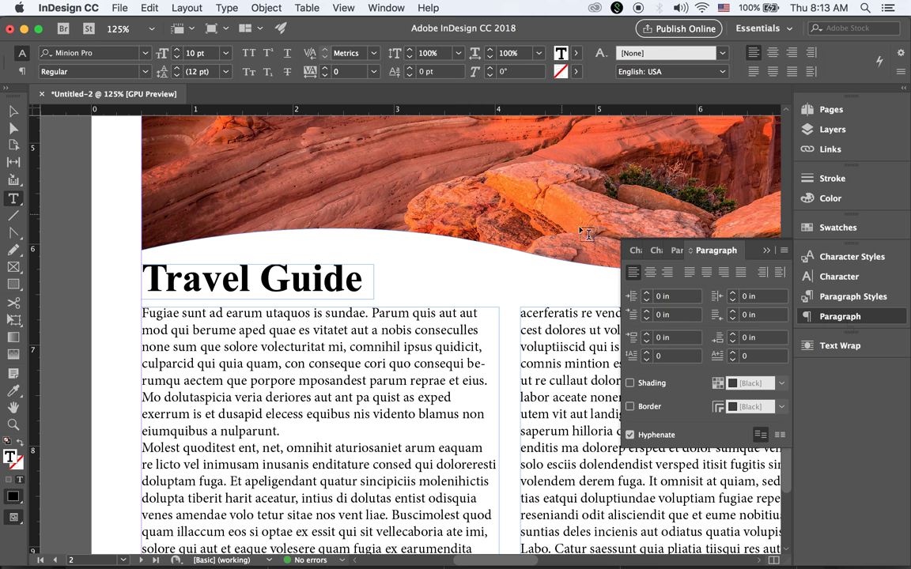
left_click(390, 7)
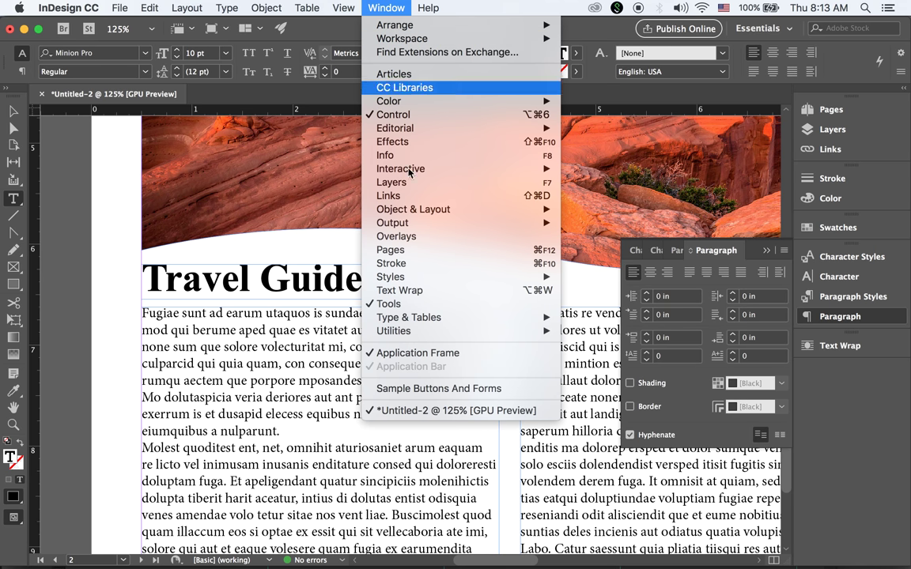
mouse_move(446, 323)
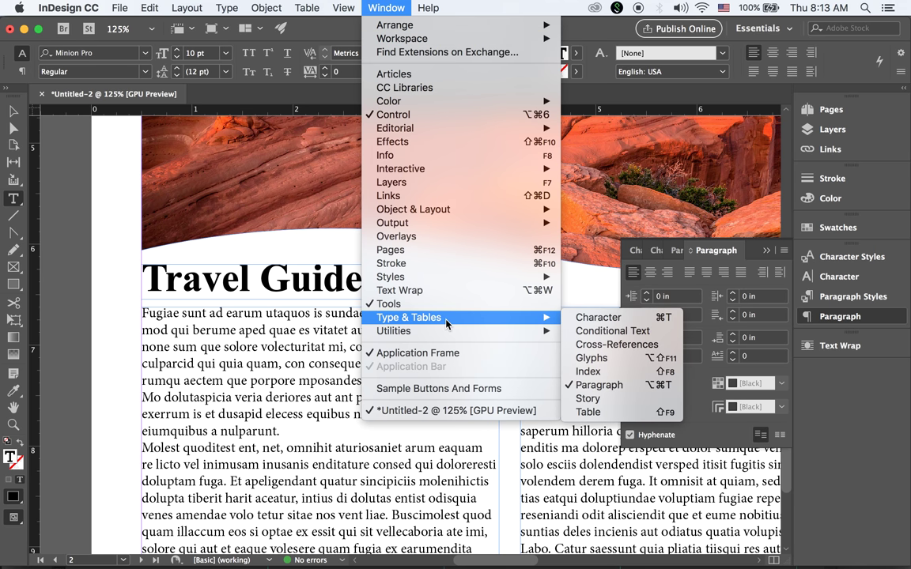
left_click(729, 253)
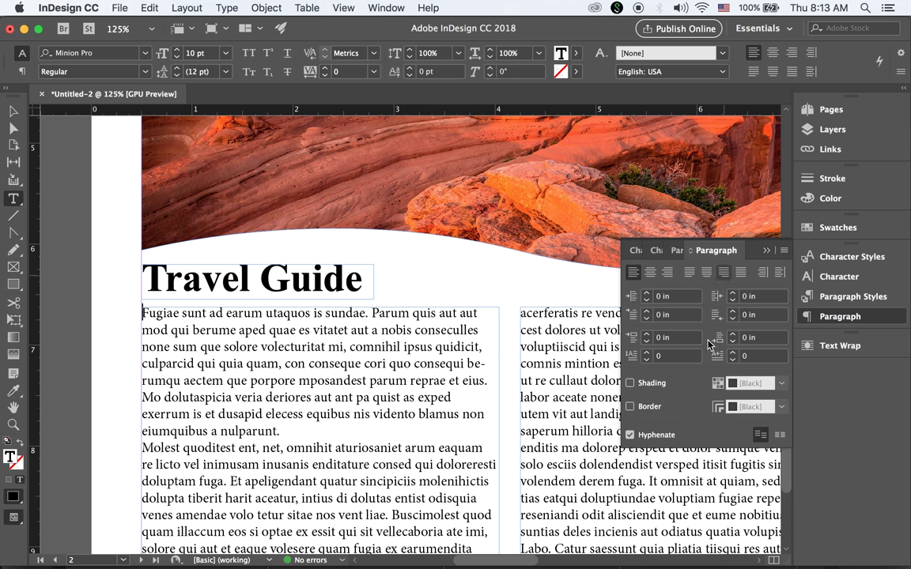
Give the first body paragraph a one-character drop cap three lines high and deselect the text
left_click(647, 353)
left_click(647, 353)
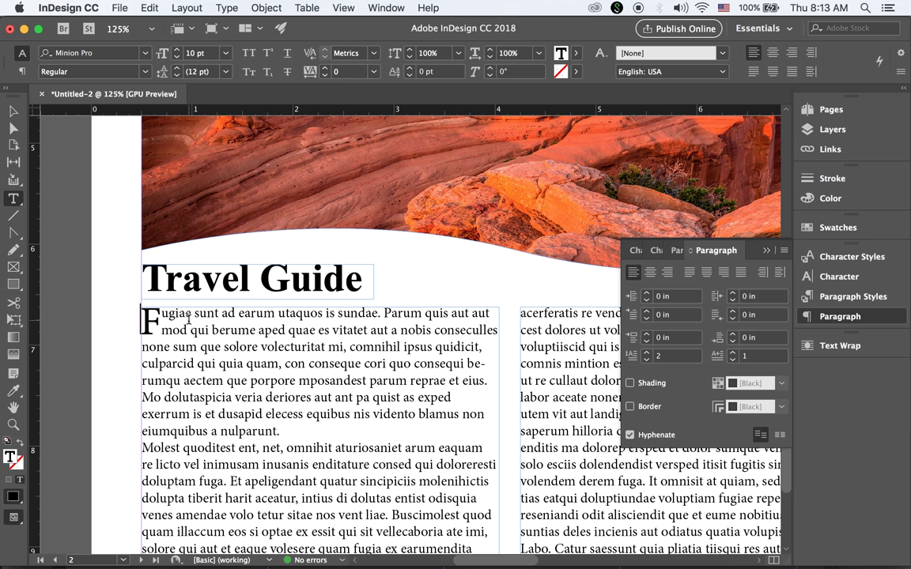
left_click(646, 353)
left_click(646, 354)
left_click(645, 354)
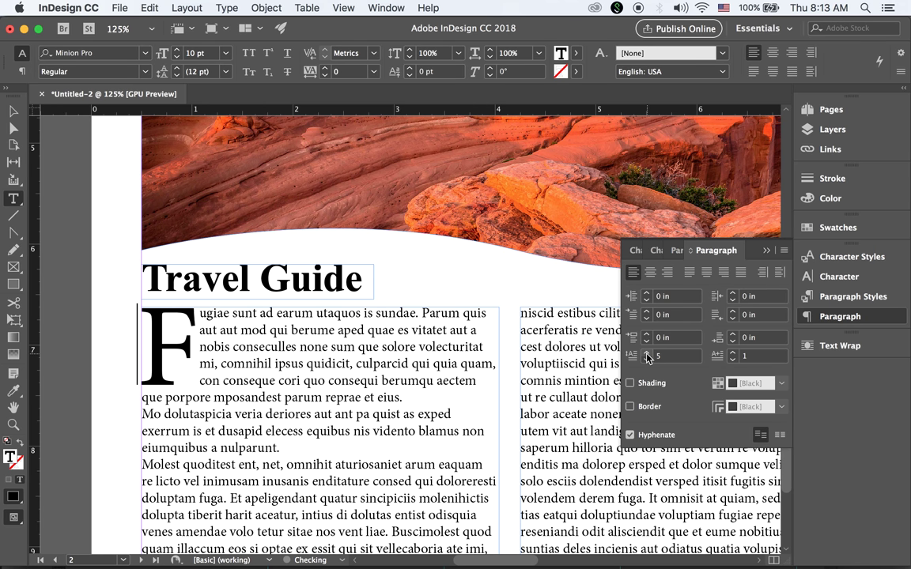
left_click(647, 362)
left_click(646, 362)
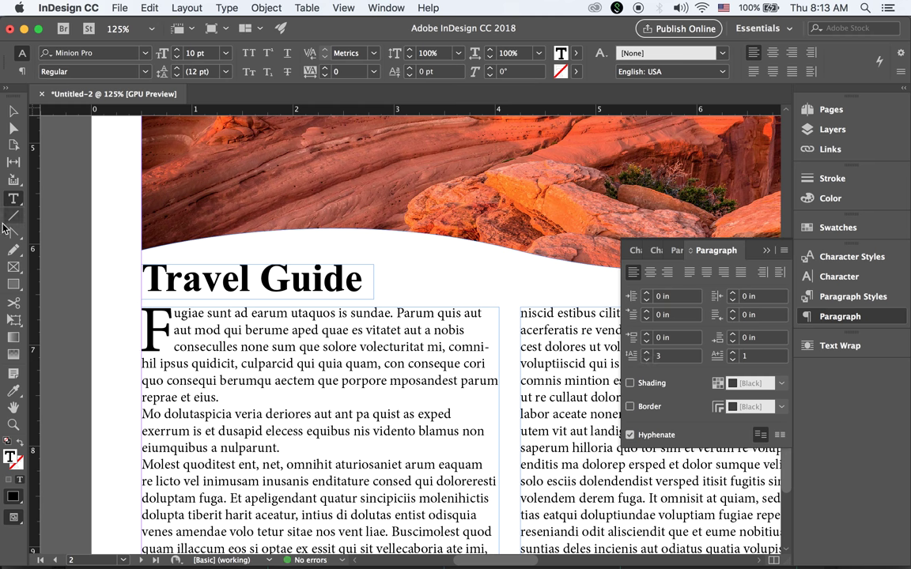
double_click(13, 408)
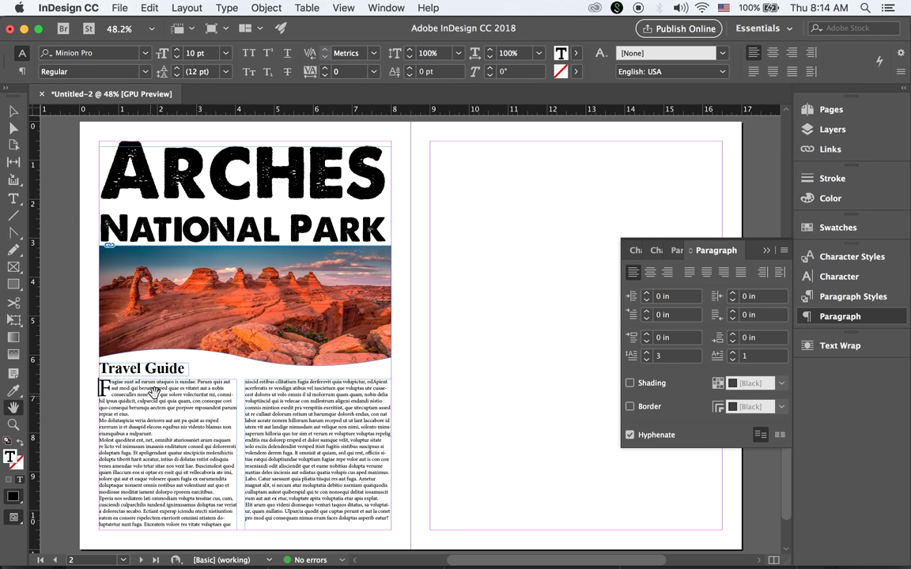
left_click(12, 115)
left_click(426, 320)
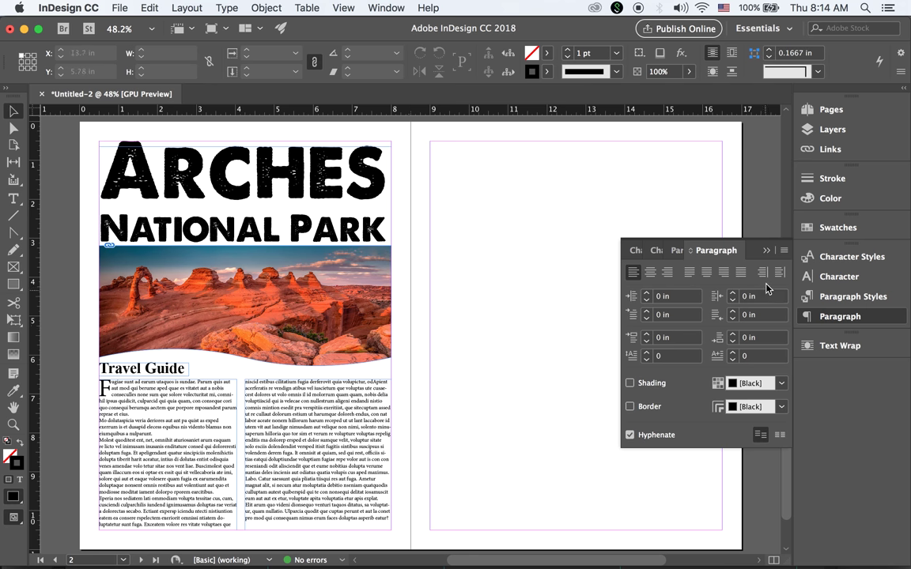
Duplicate the Travel Guide text frame onto the facing page's upper inner margin corner, at X 9 in and Y 0.5 in
left_click(765, 250)
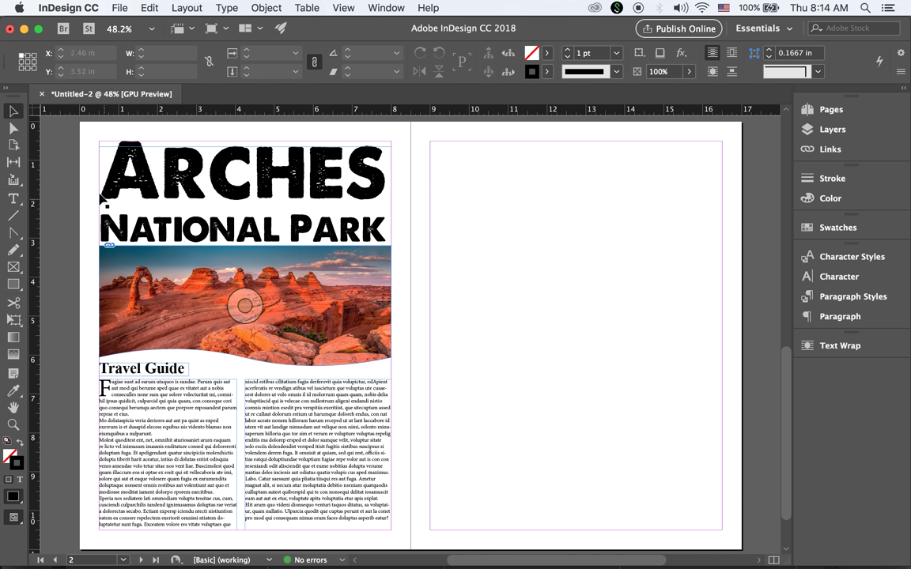
left_click(169, 369)
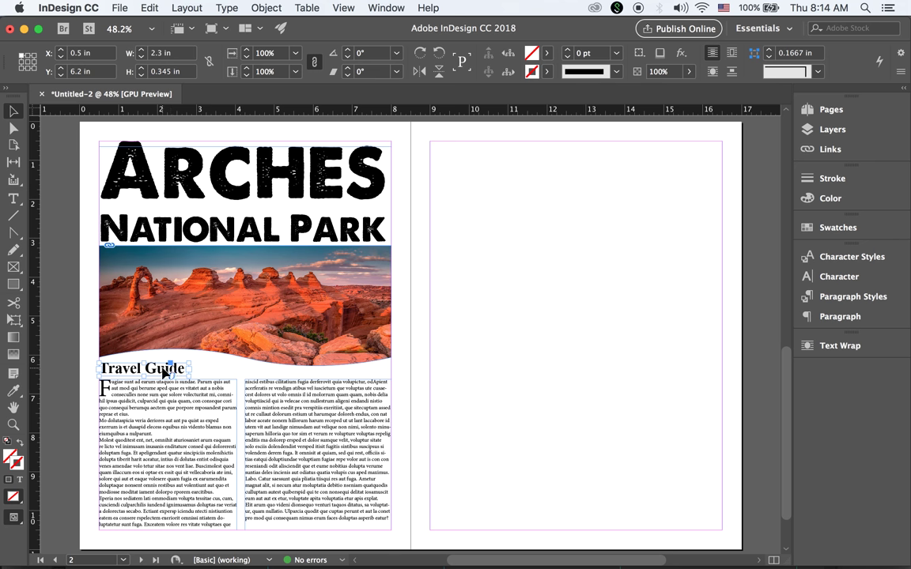
left_click_drag(165, 373, 495, 146)
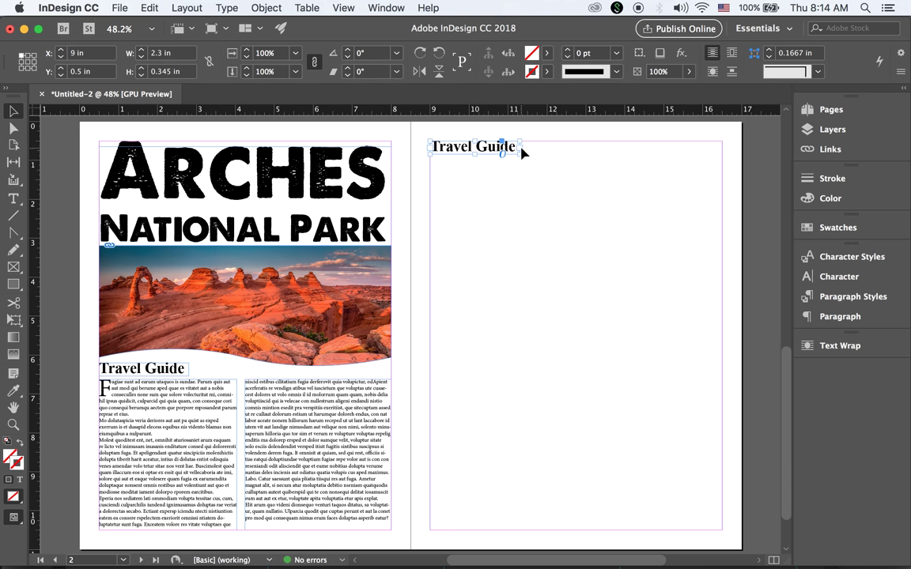
Replace the copied heading's text with "Things to do" and adjust its frame width to just fit the text
left_click_drag(521, 151, 593, 151)
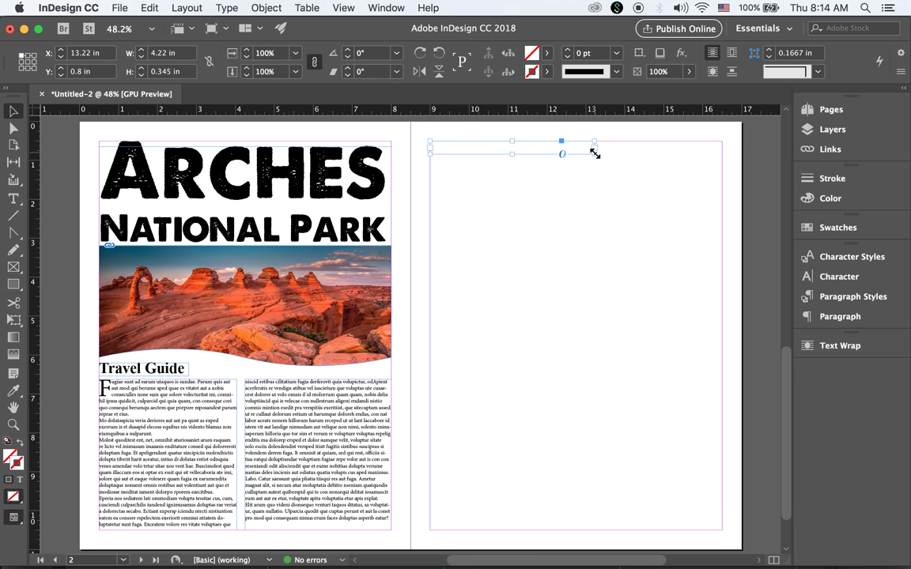
left_click(14, 198)
left_click_drag(514, 147, 412, 144)
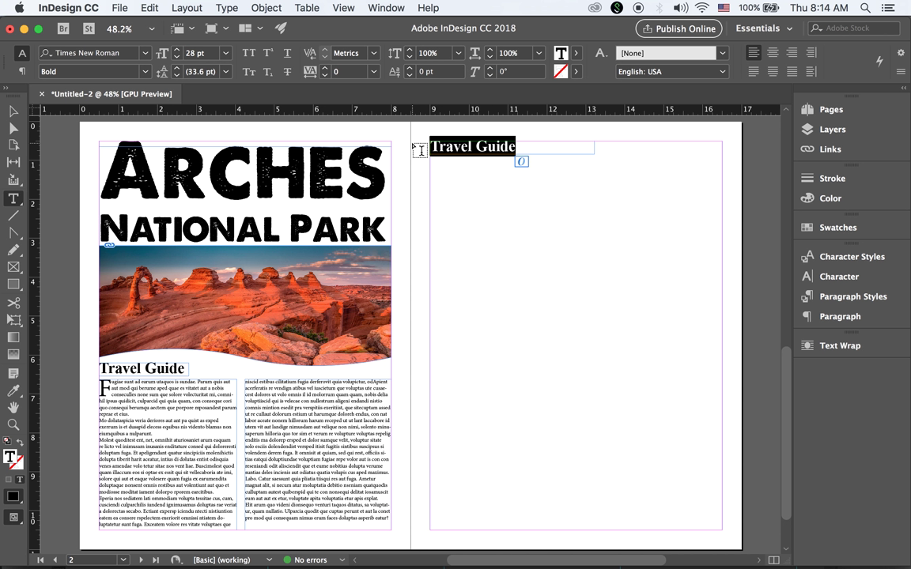
type("Thing")
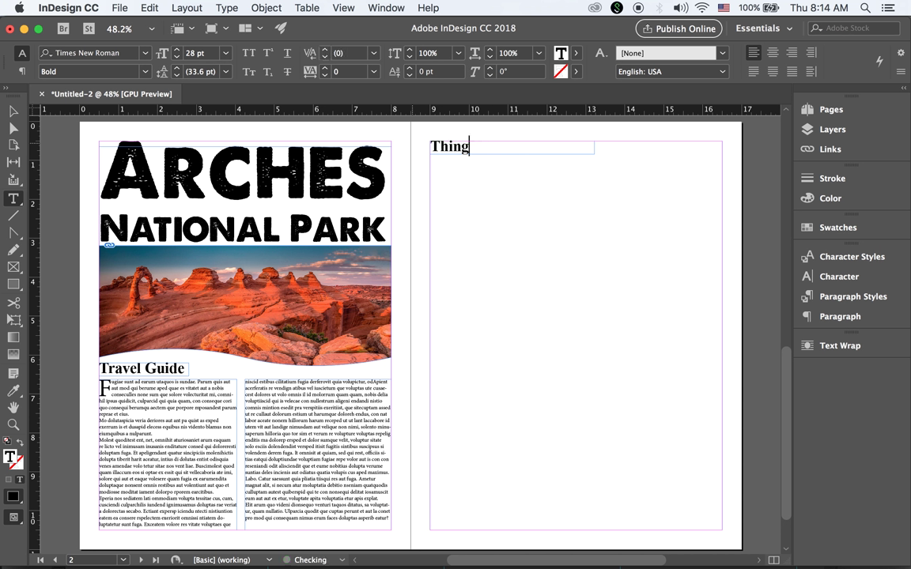
type("s to do")
left_click(12, 110)
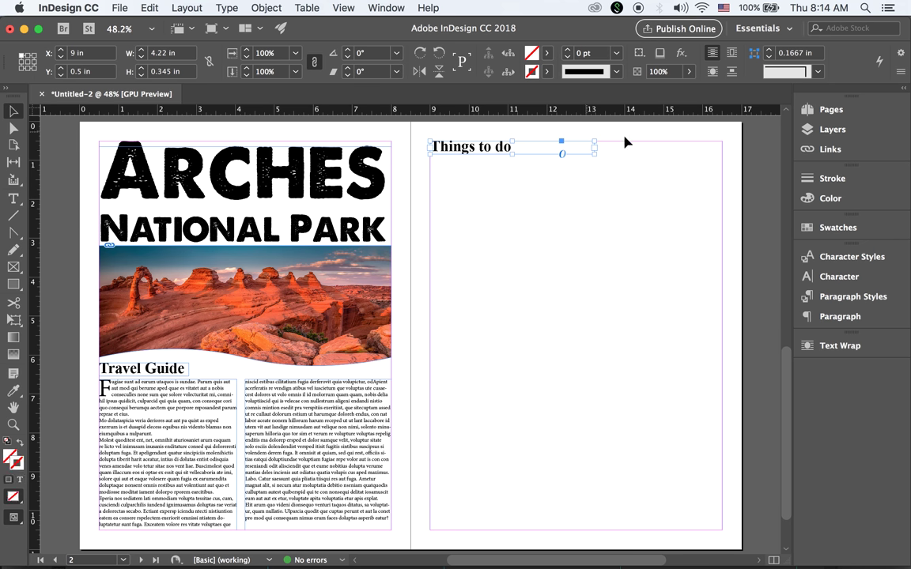
left_click_drag(595, 153, 515, 149)
left_click(602, 204)
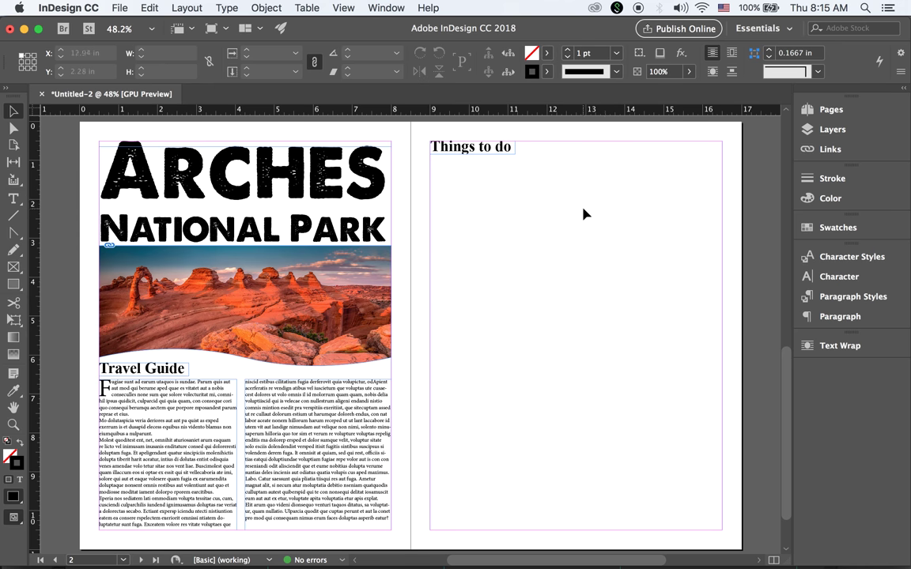
Start placing images and preview the photos in the images folder, finishing with the double-arch photo selected
left_click(118, 8)
left_click(205, 189)
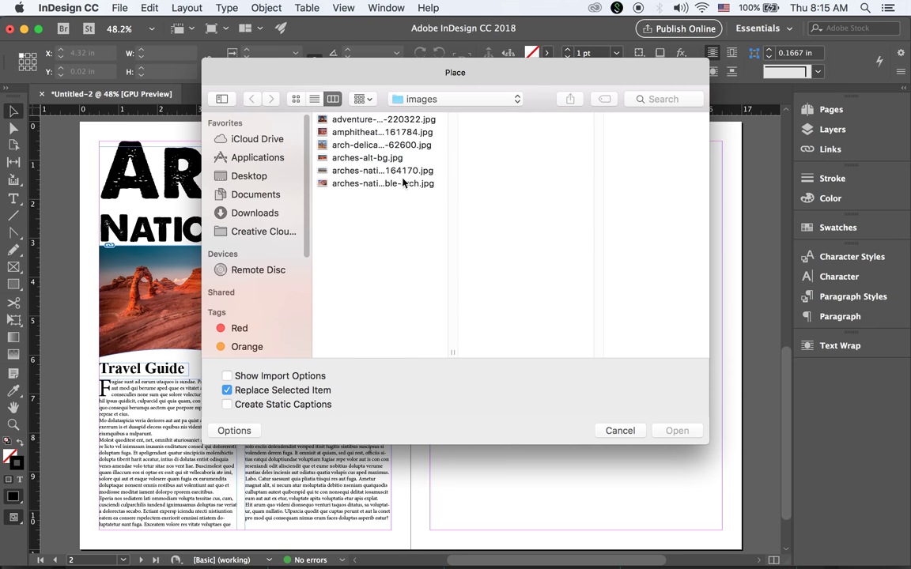
left_click_drag(362, 72, 648, 152)
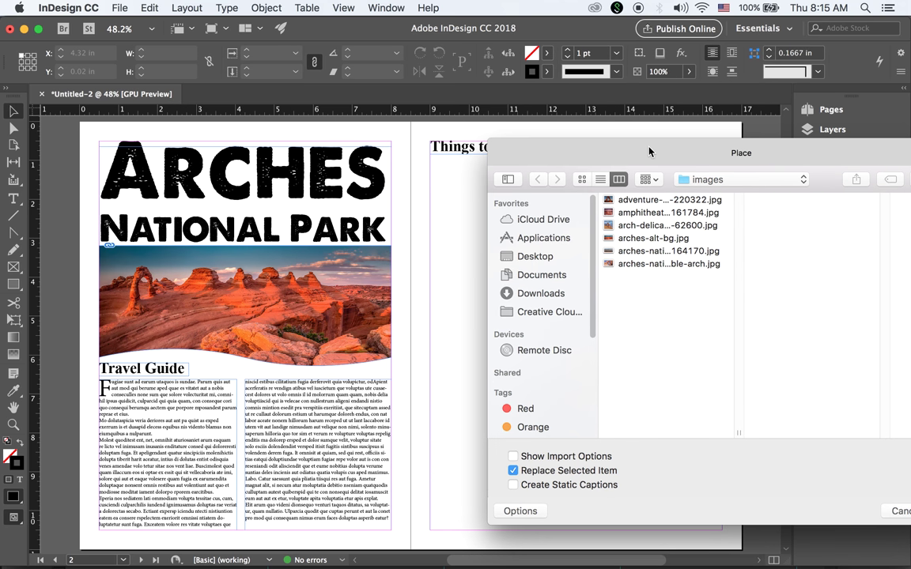
left_click(650, 200)
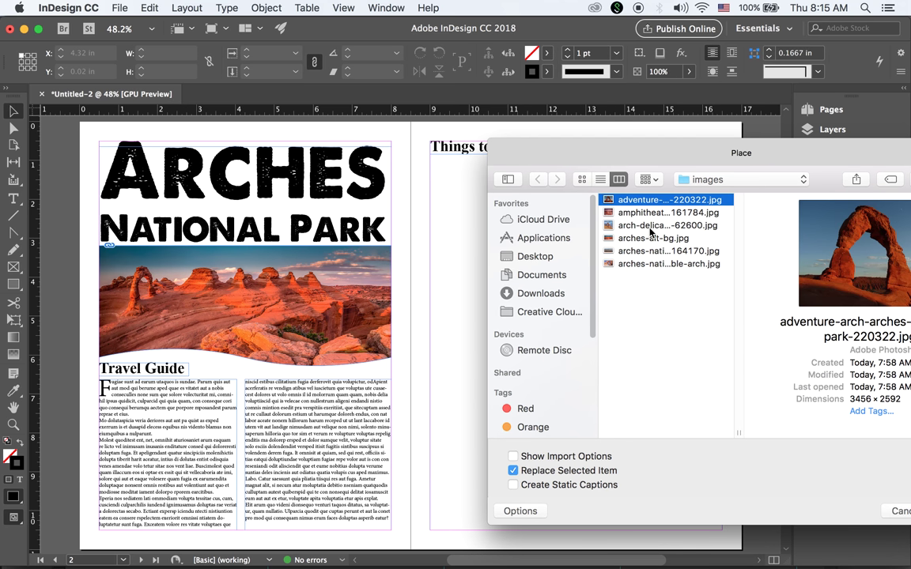
left_click(649, 213)
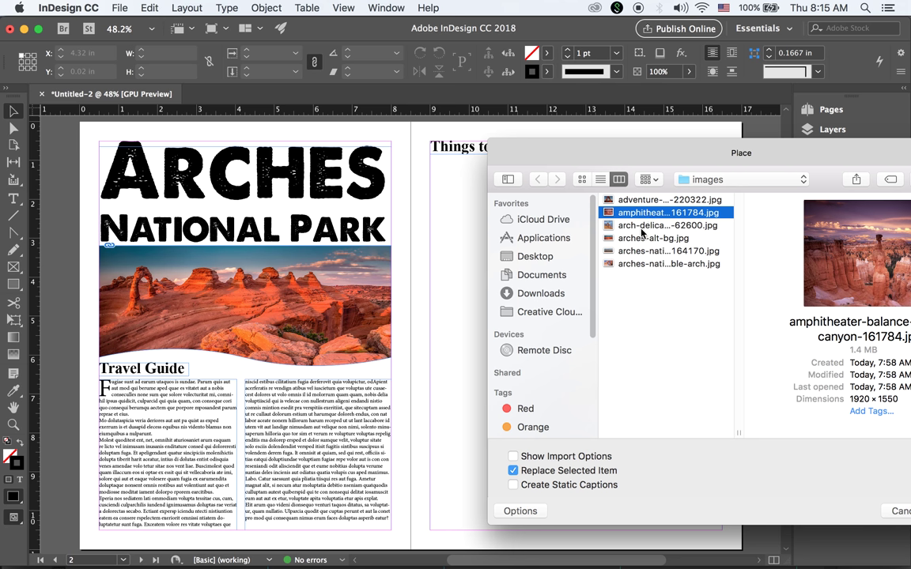
left_click(645, 225)
left_click(635, 251)
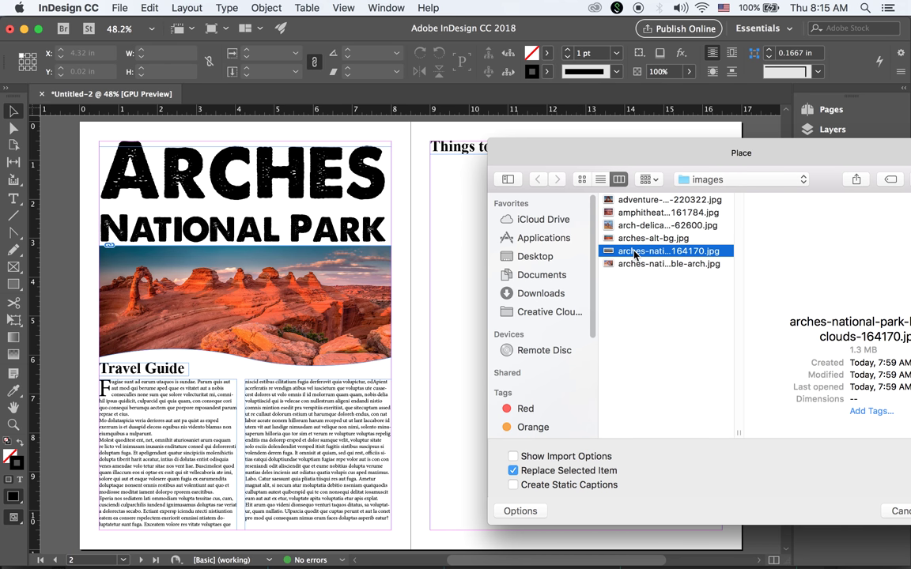
left_click(631, 264)
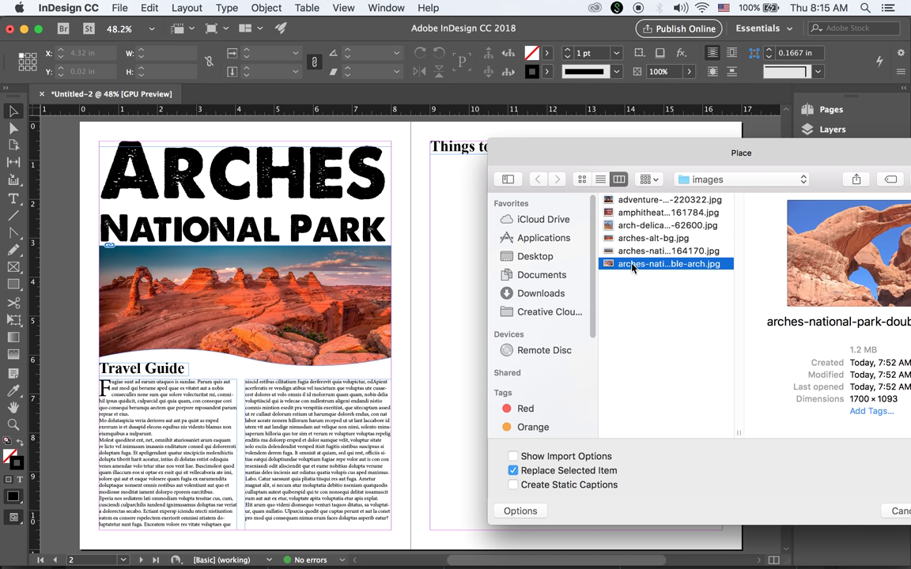
Add the amphitheater (161784) and delicate arch (62600) photos to the double-arch selection and load all three for placing
left_click_drag(635, 160, 603, 157)
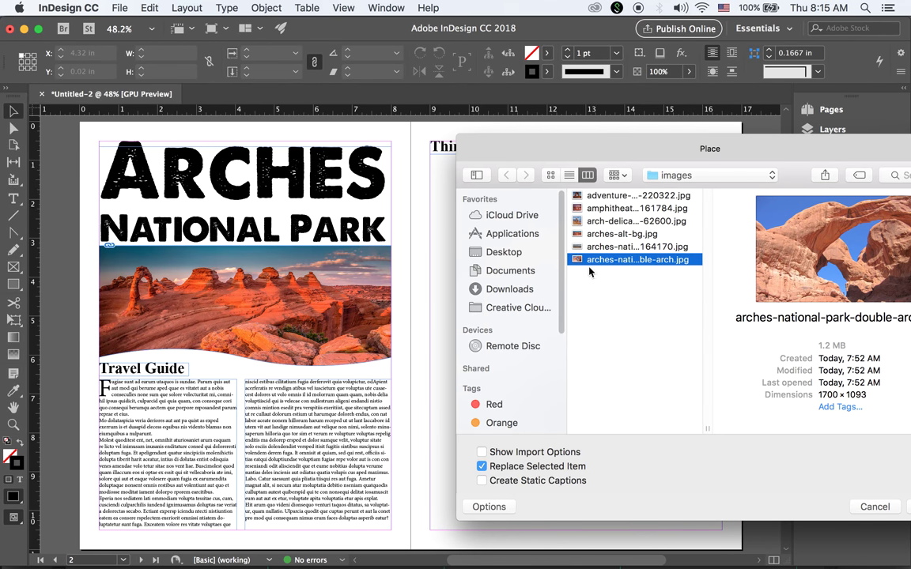
left_click(589, 197, "super")
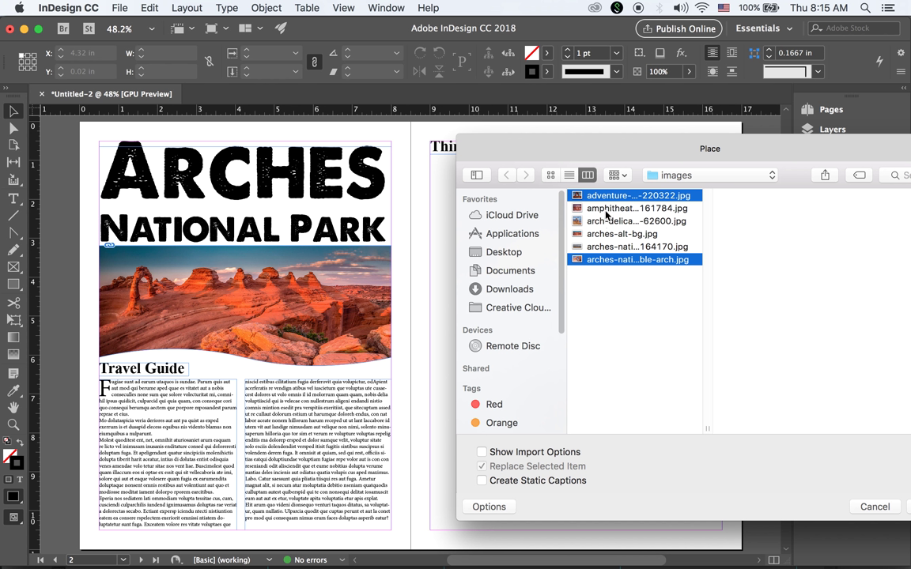
left_click(592, 207, "super")
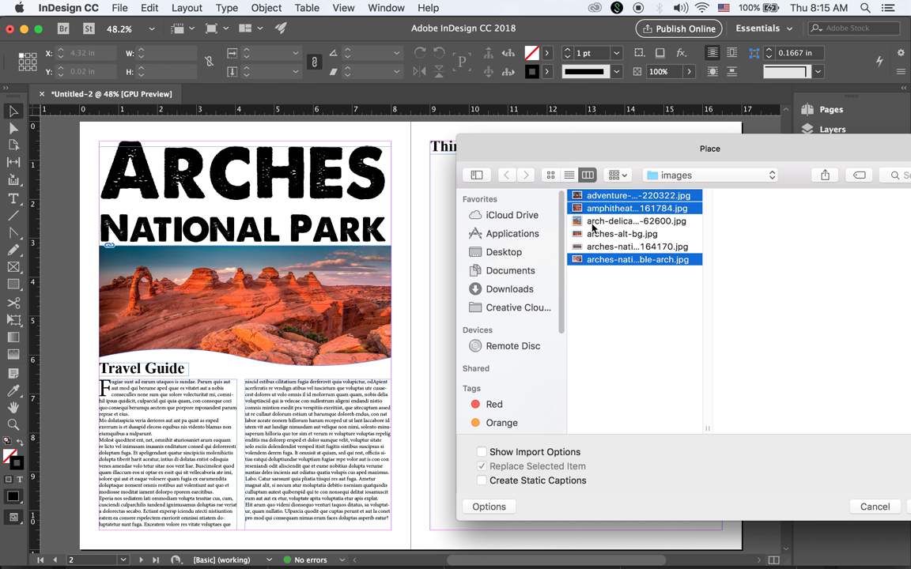
left_click(583, 198, "super")
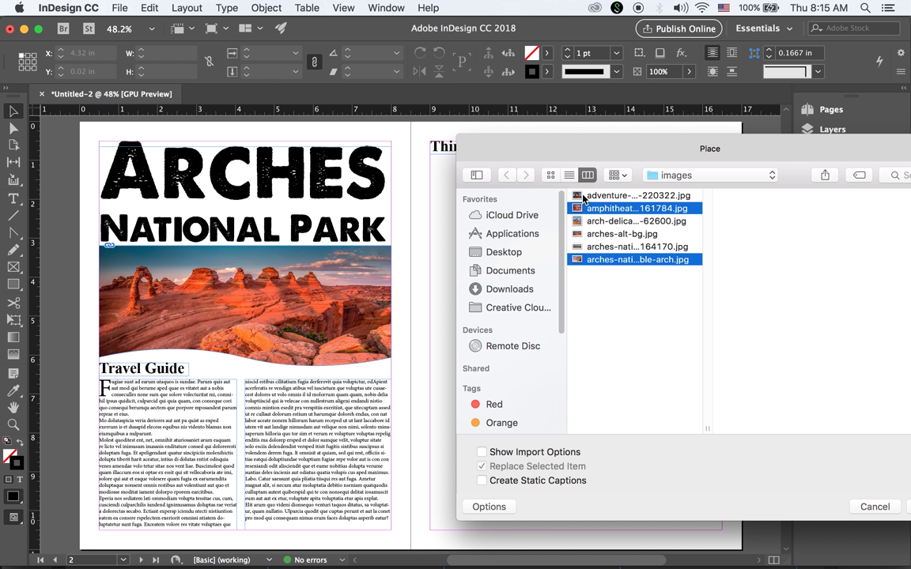
left_click(591, 222, "super")
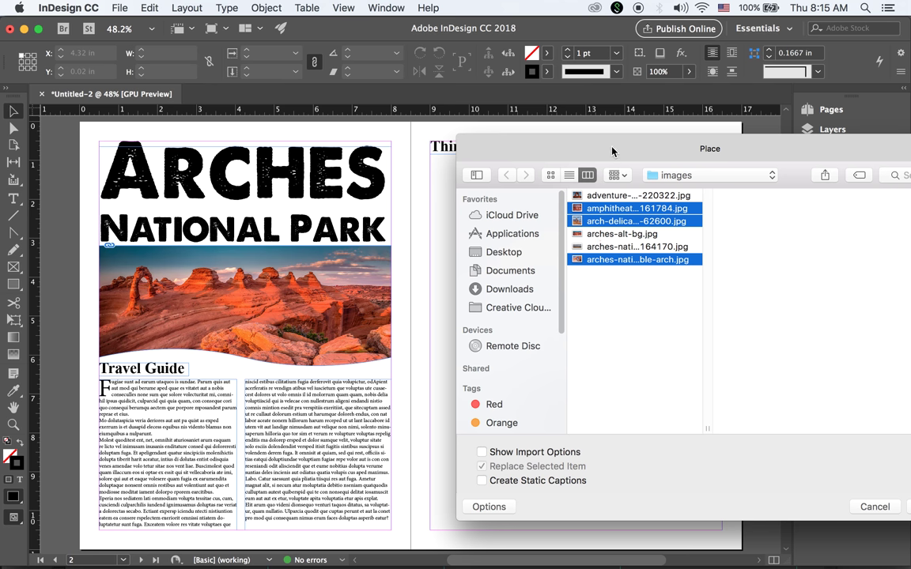
left_click_drag(612, 151, 451, 101)
left_click(744, 513)
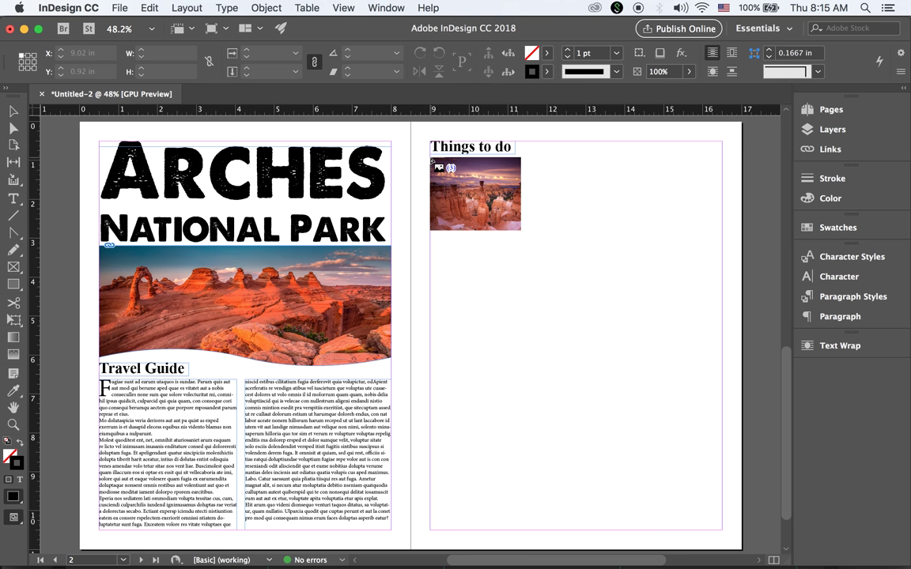
Place the three loaded photos as a three-column row between the margins below "Things to do", about 7.5 in wide and 3.14 in high
left_click_drag(430, 158, 719, 282)
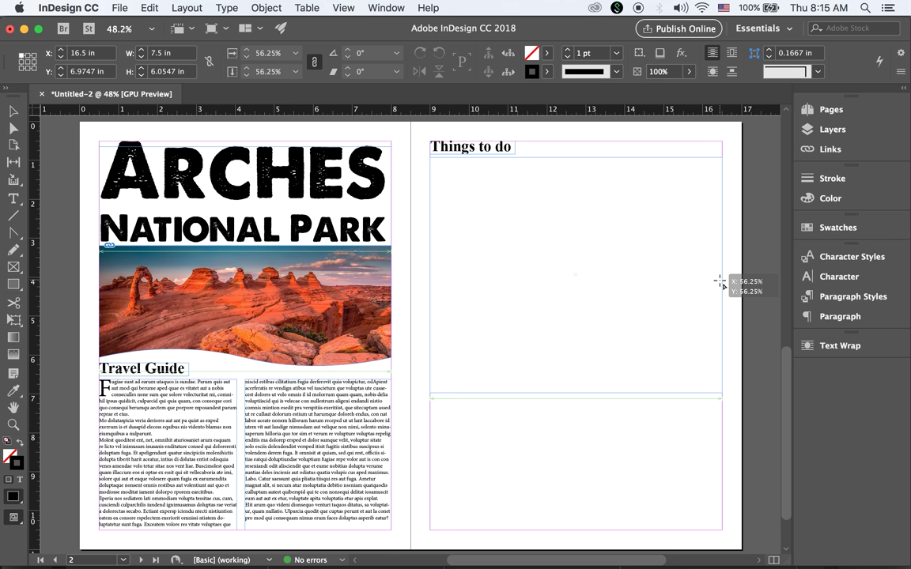
left_click_drag(719, 281, 720, 282)
key("Right")
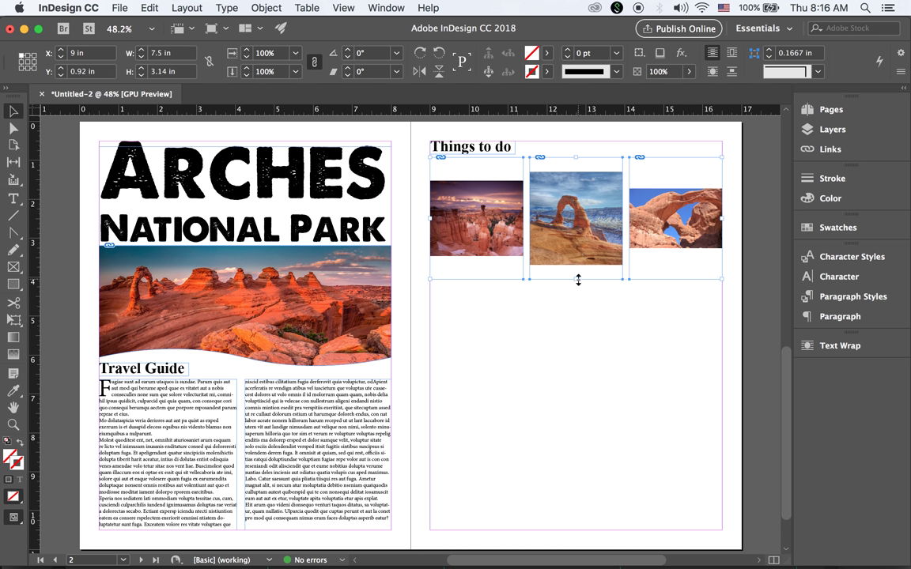
Reduce the three photo frames' height to 2 in and fill each frame proportionally with its image
left_click_drag(578, 280, 588, 235)
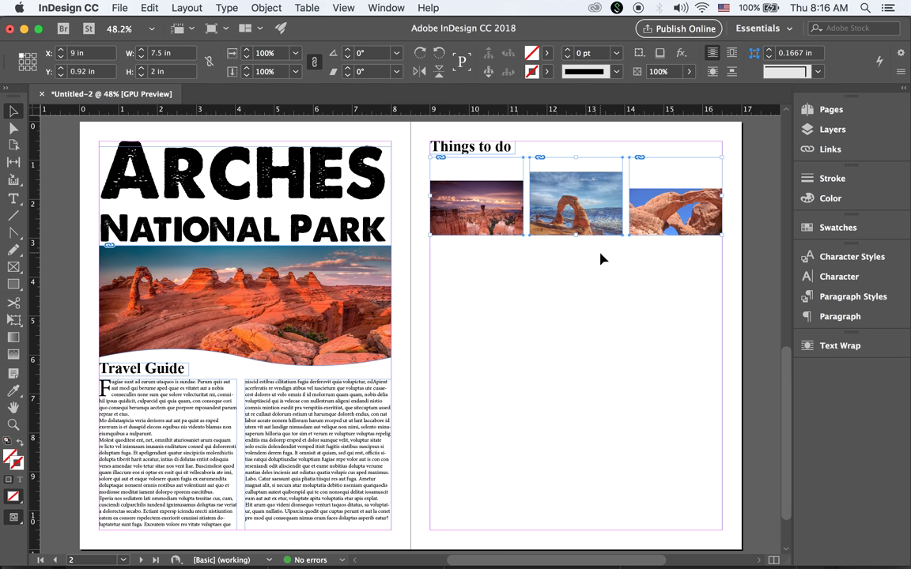
left_click(261, 6)
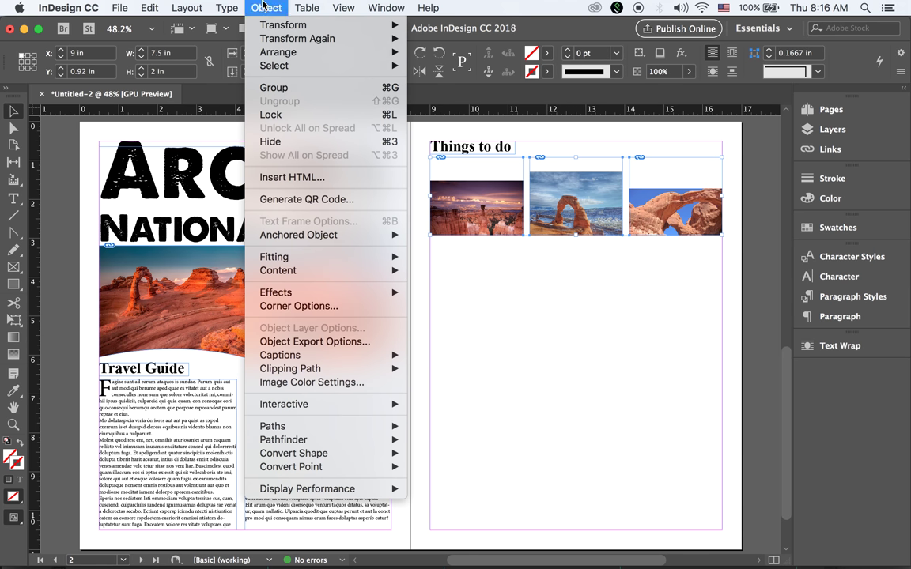
mouse_move(340, 259)
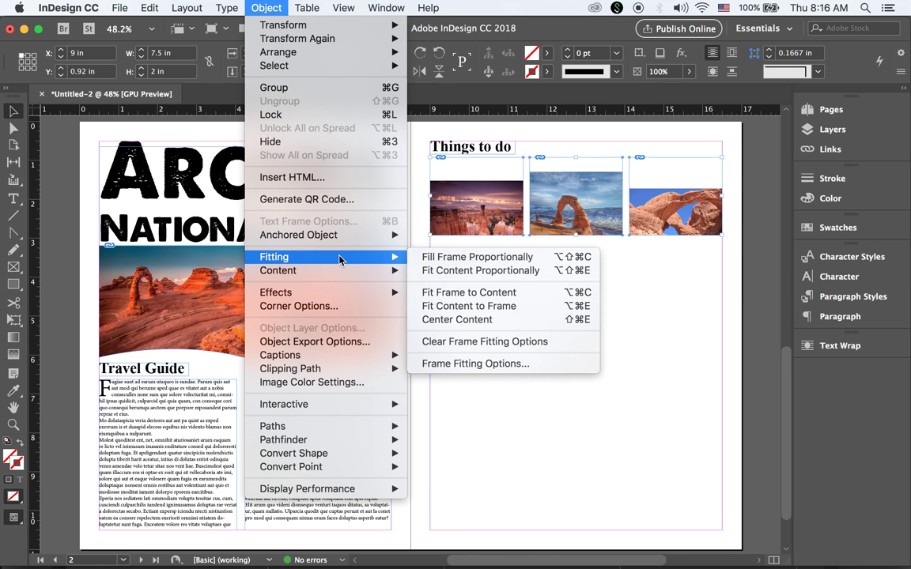
left_click(444, 261)
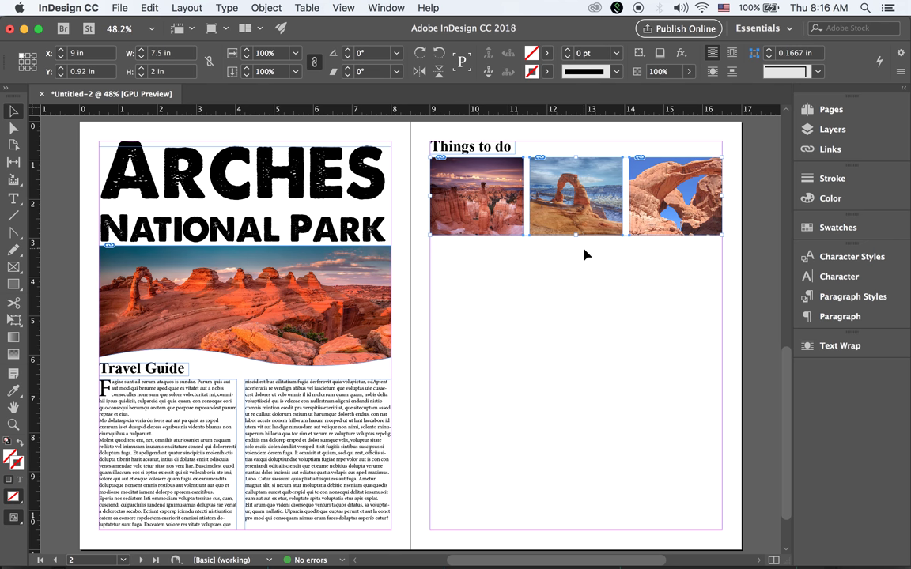
left_click(584, 335)
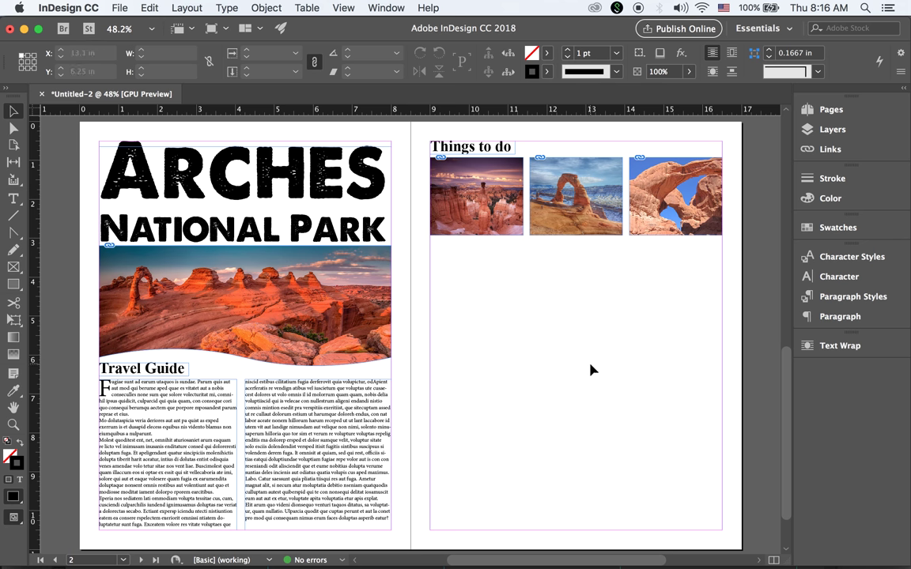
Draw a text frame about 2.39 by 2.24 in beneath the first photo and set its text size to 10 pt
left_click(14, 198)
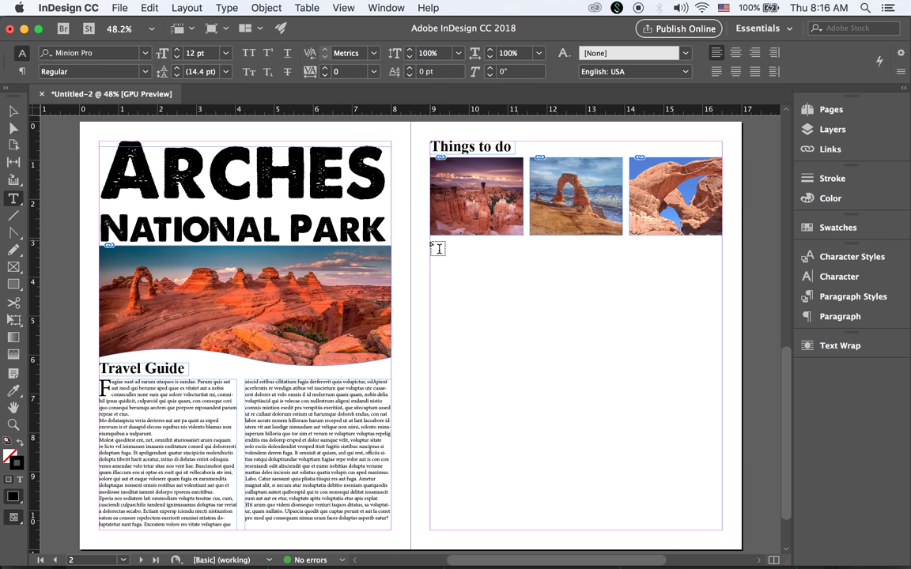
left_click_drag(432, 241, 522, 328)
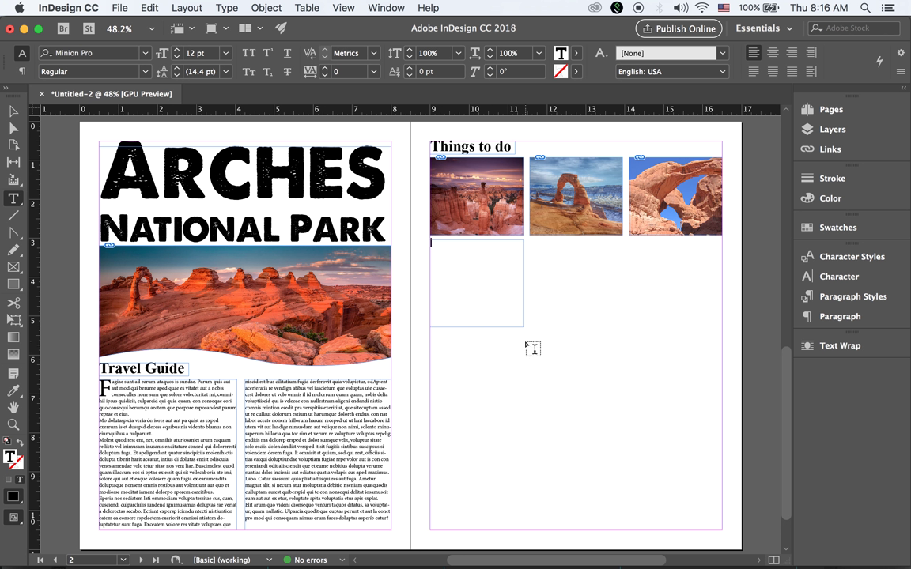
left_click(838, 276)
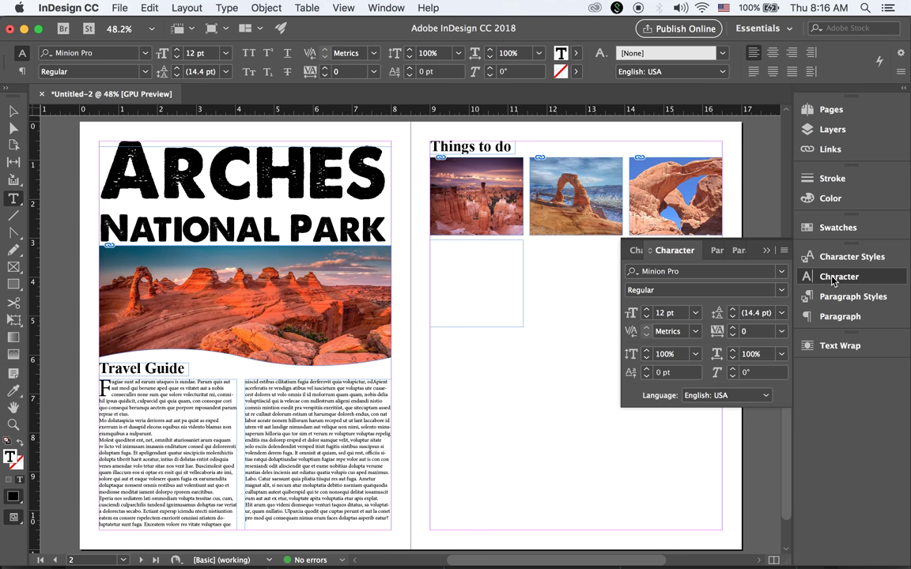
left_click(695, 313)
left_click(668, 369)
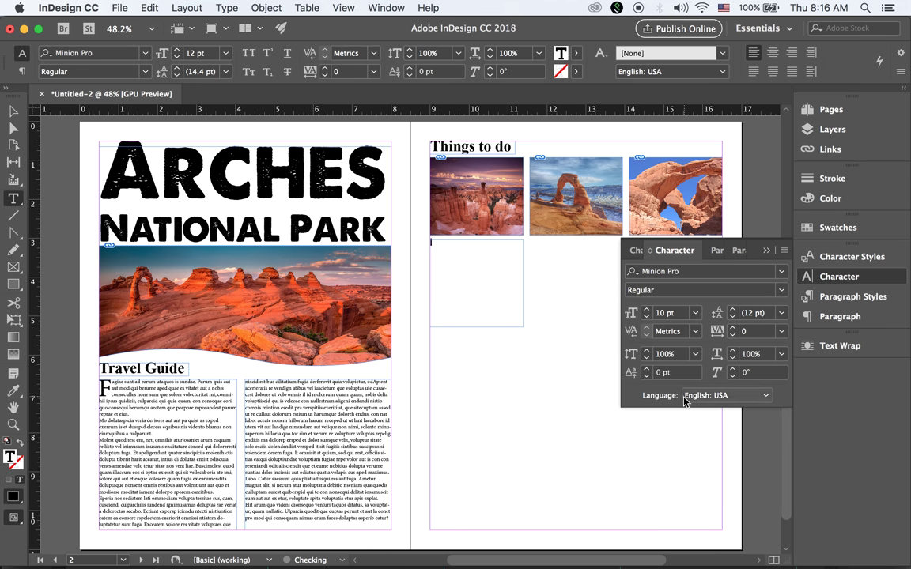
left_click(695, 230)
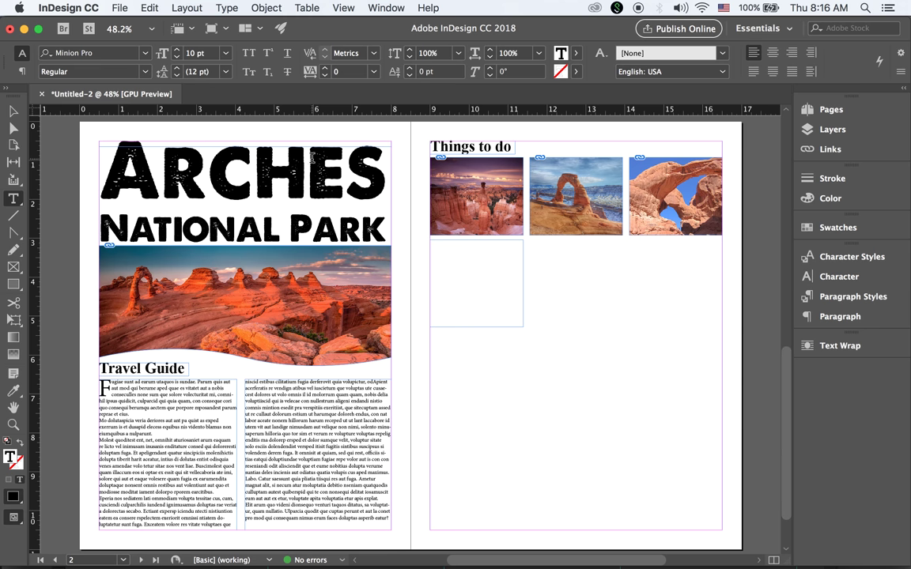
Fill the new text frame with placeholder text and duplicate it beneath the second and third photos
left_click(241, 8)
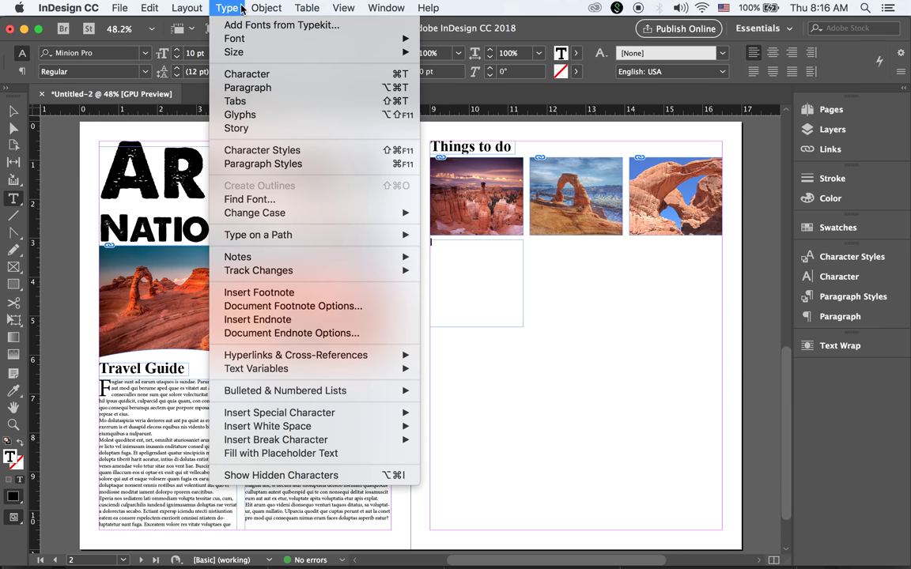
left_click(336, 458)
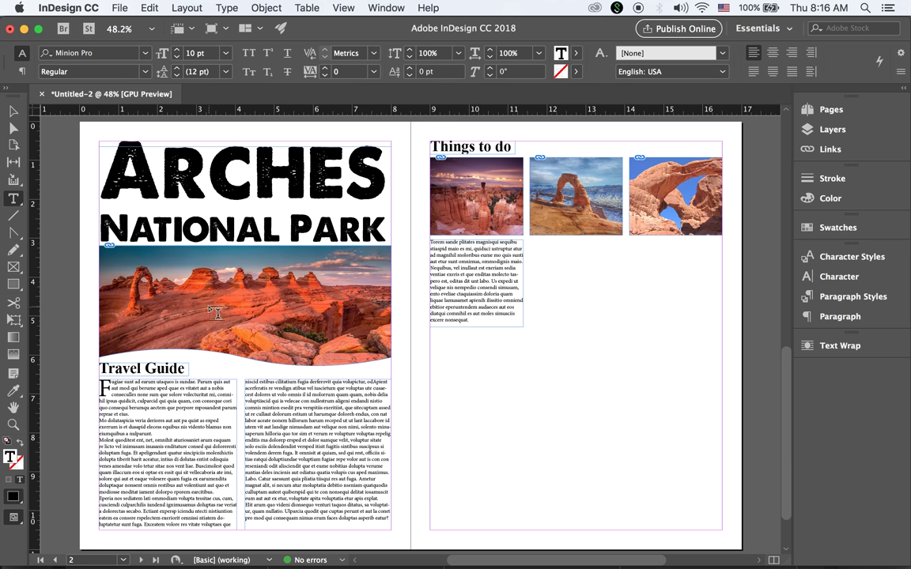
left_click(13, 111)
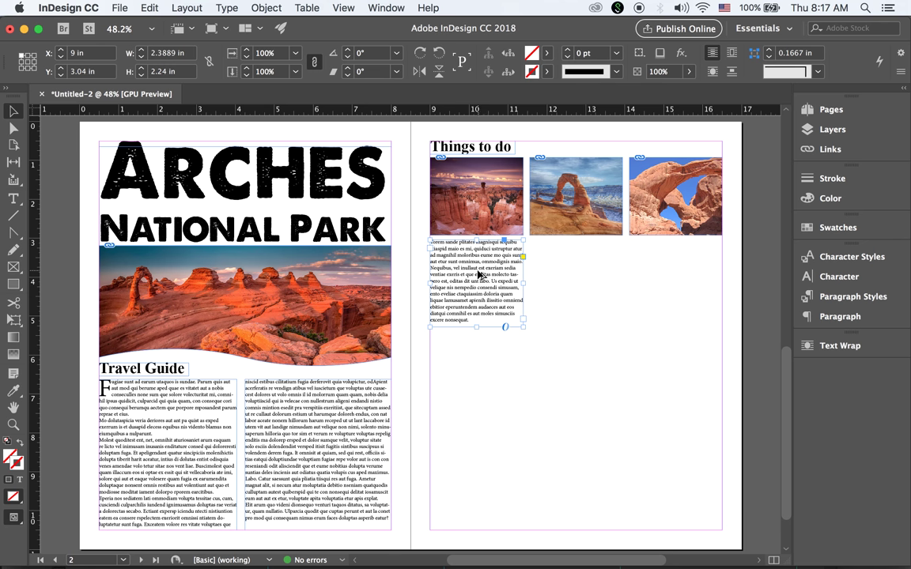
left_click_drag(478, 275, 677, 286)
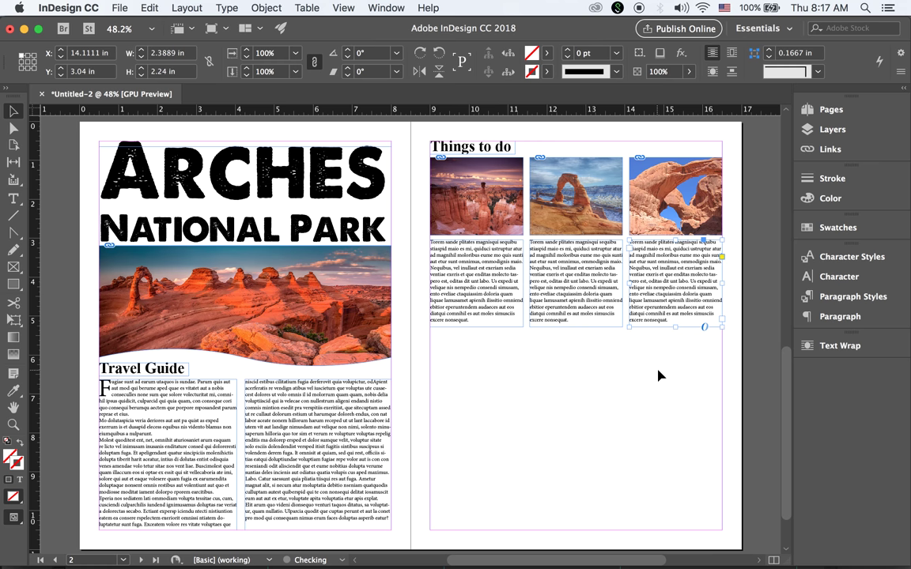
left_click(660, 376)
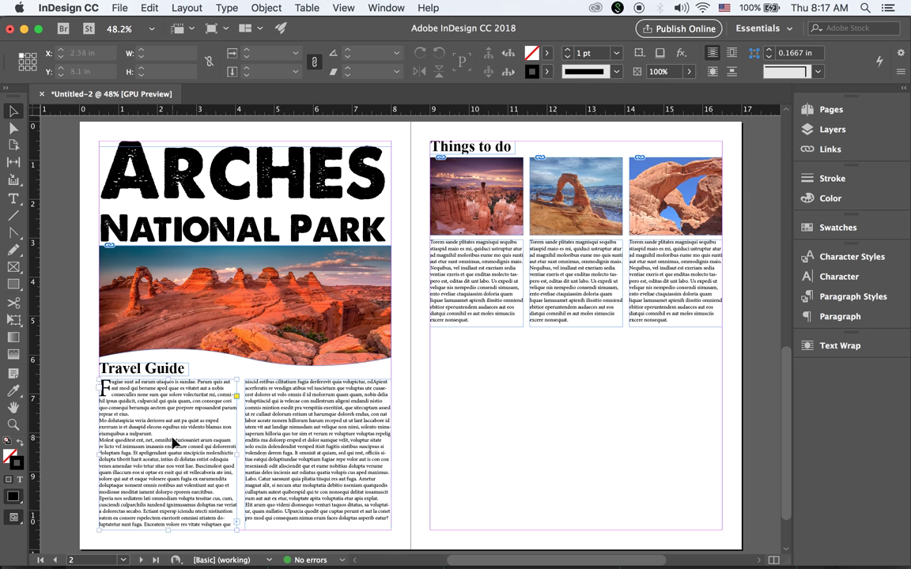
left_click(158, 399)
left_click(296, 454, "shift")
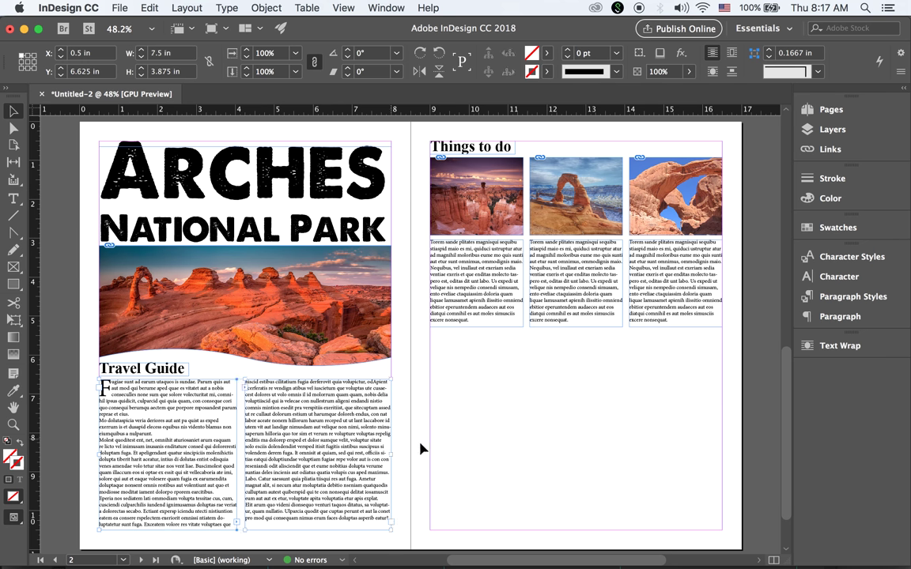
left_click(829, 318)
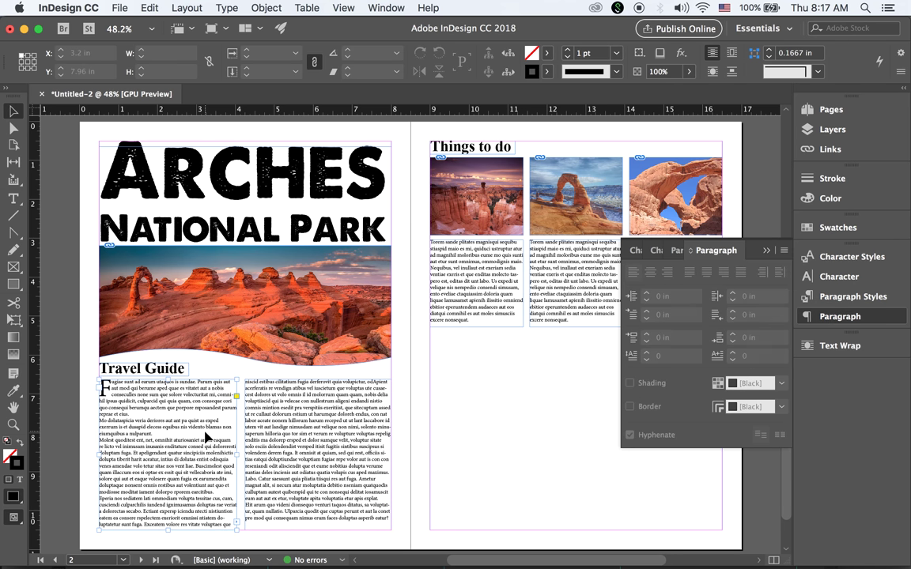
left_click(189, 394)
left_click(327, 435)
left_click(150, 427)
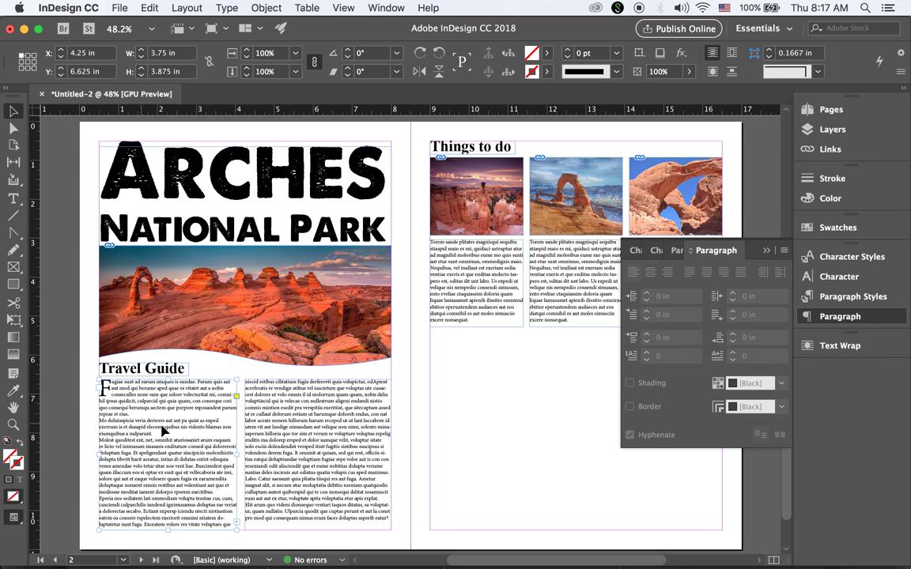
left_click(448, 423)
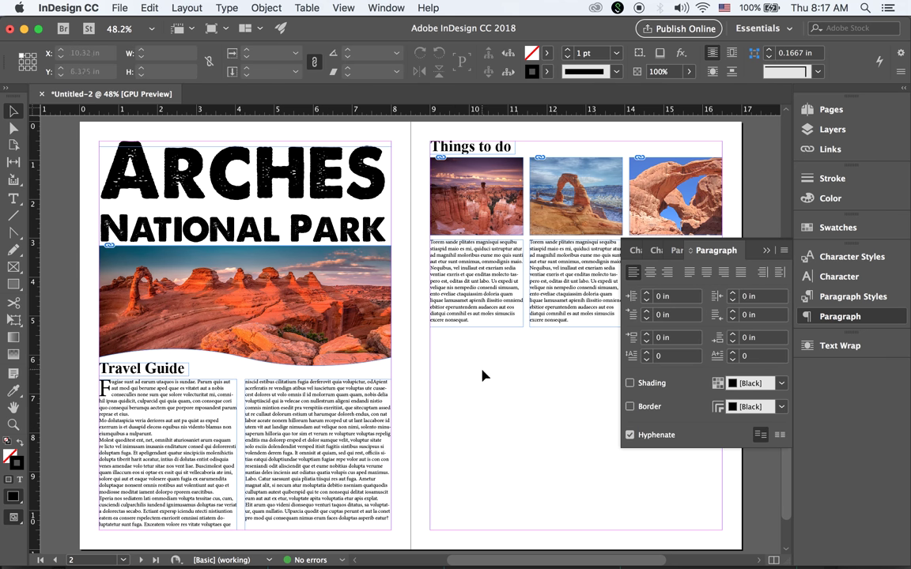
left_click(185, 434)
left_click(316, 378)
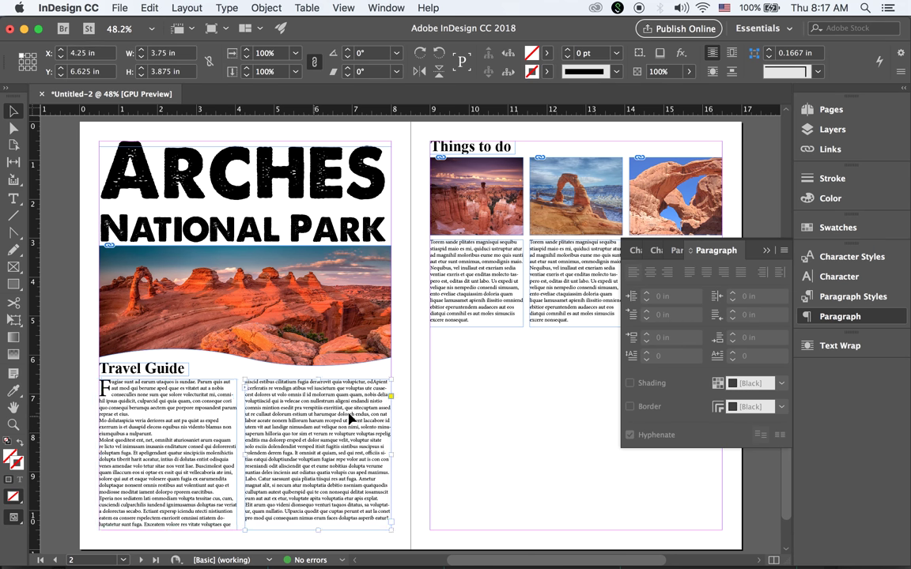
left_click(453, 407)
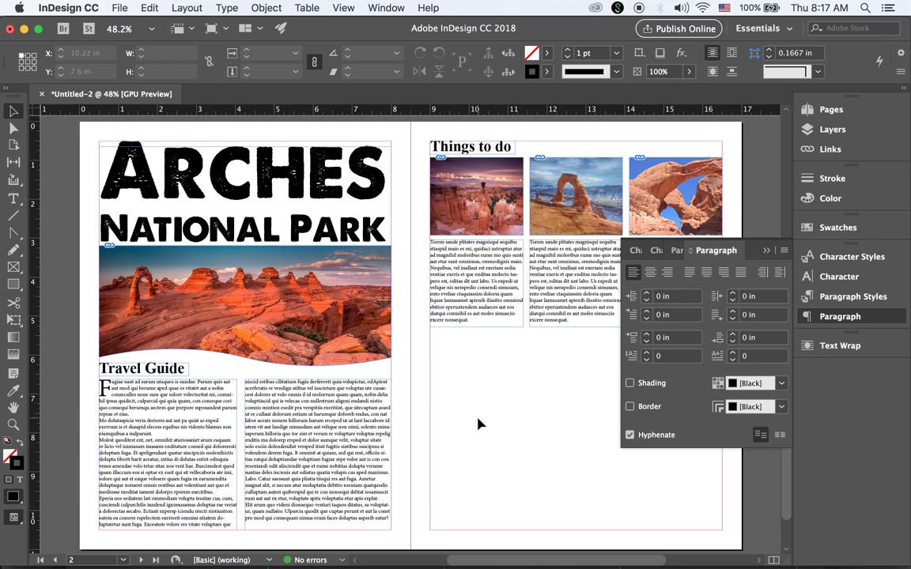
left_click(757, 251)
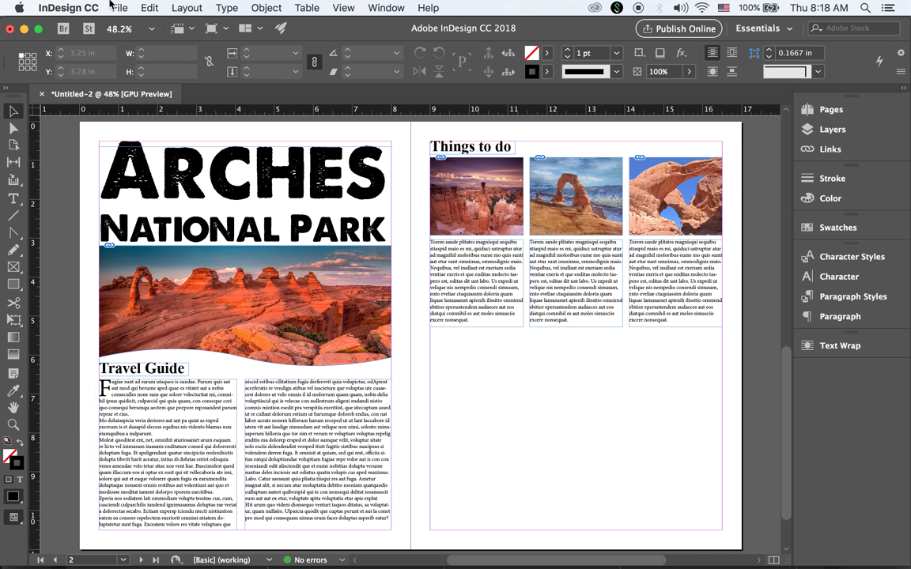
Draw a circular image frame about 1.72 in across over the gap between the two body-text columns
left_click(13, 267)
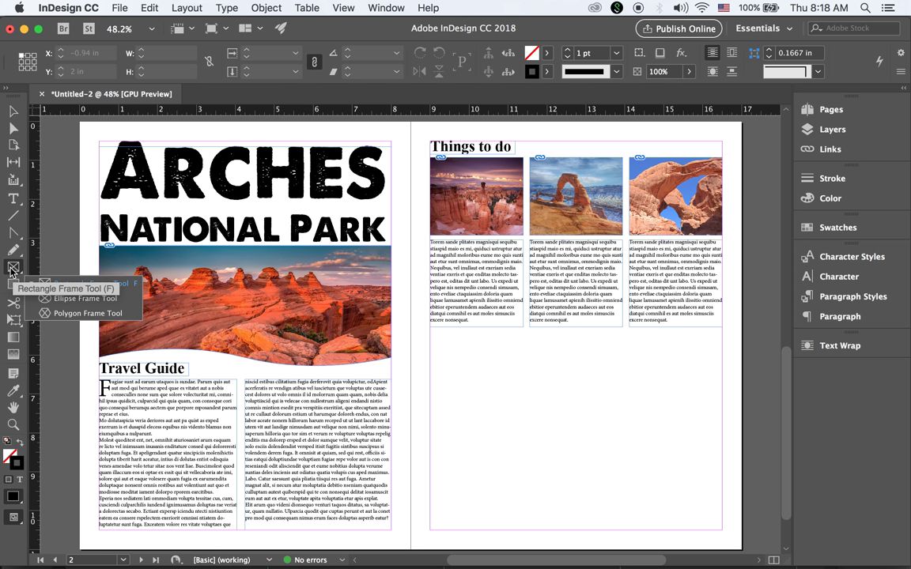
left_click(67, 299)
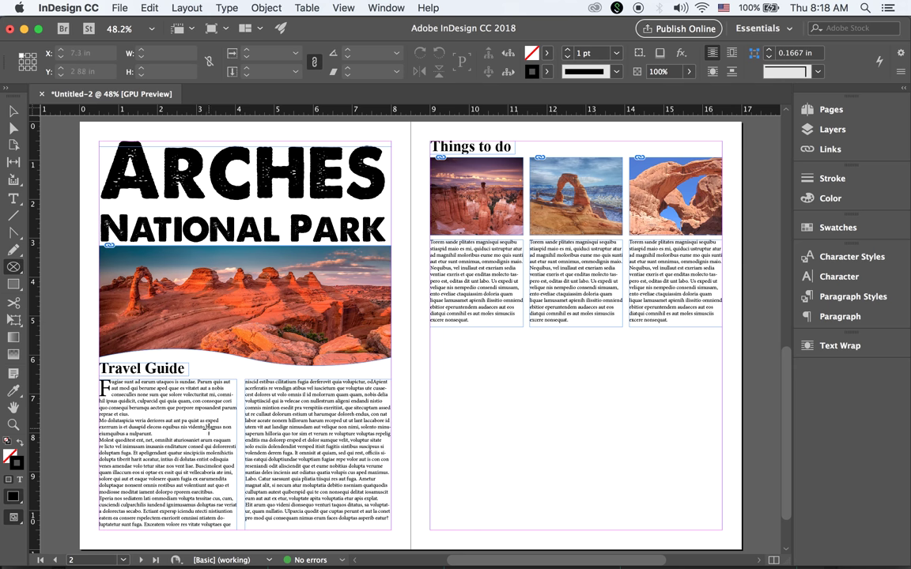
left_click_drag(210, 421, 281, 492)
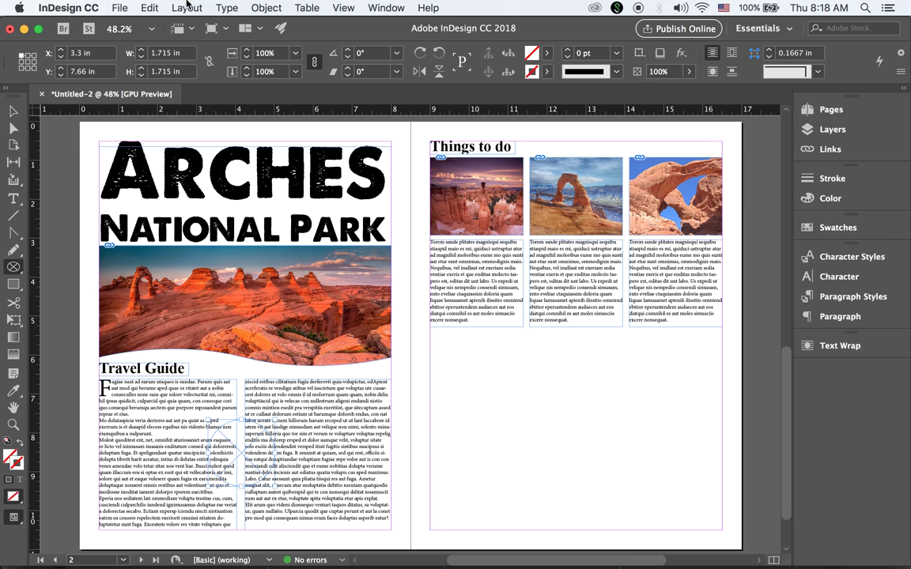
Place arches-national-park-barren-clouds-164170.jpg in the circular frame and fill the frame proportionally
left_click(120, 8)
left_click(173, 195)
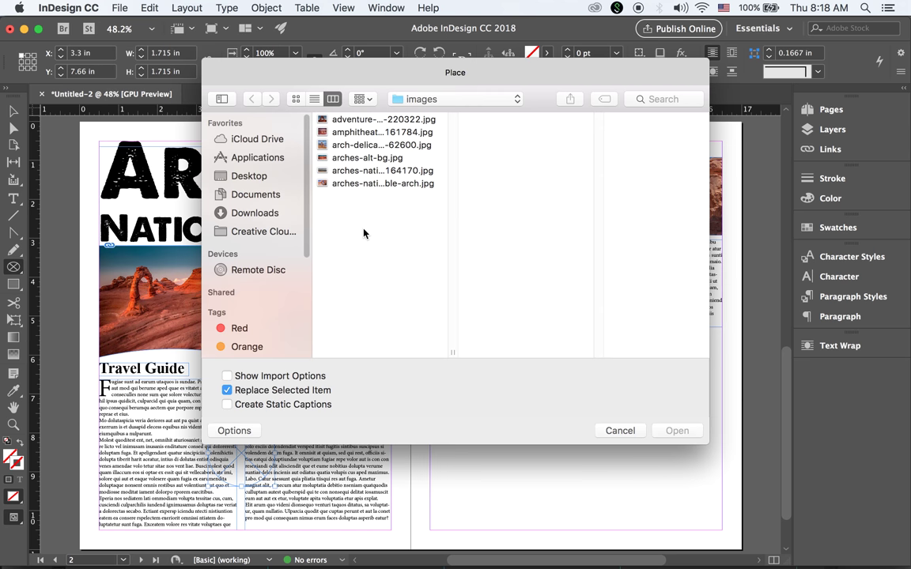
left_click(364, 184)
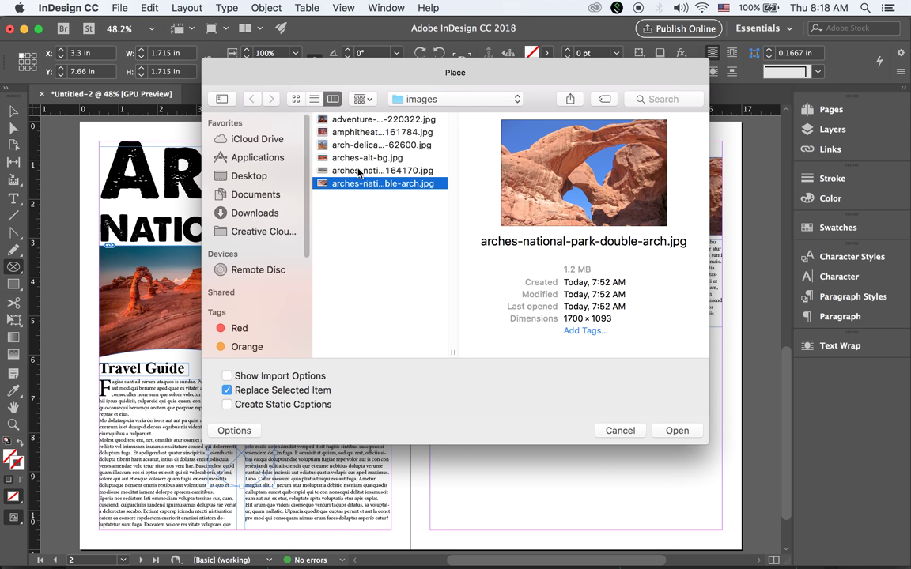
left_click(357, 171)
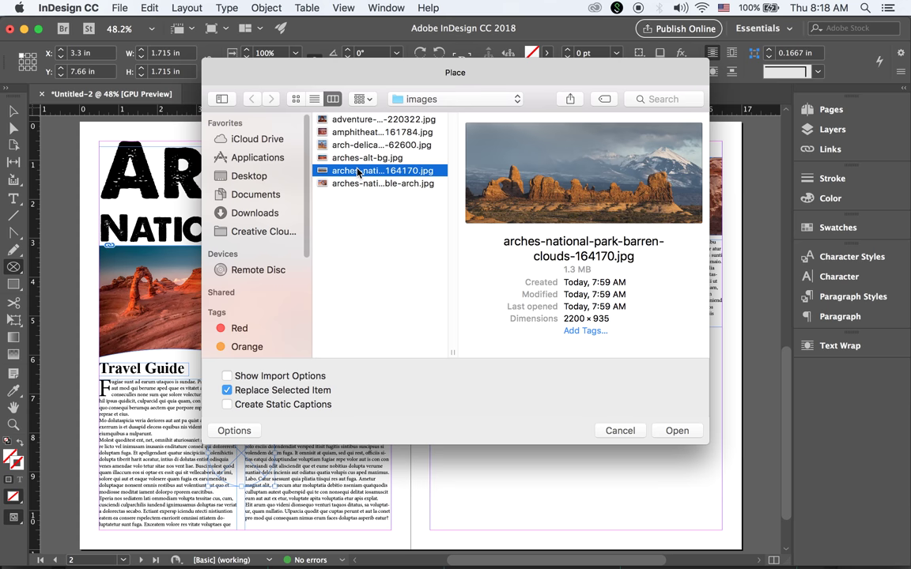
left_click(678, 431)
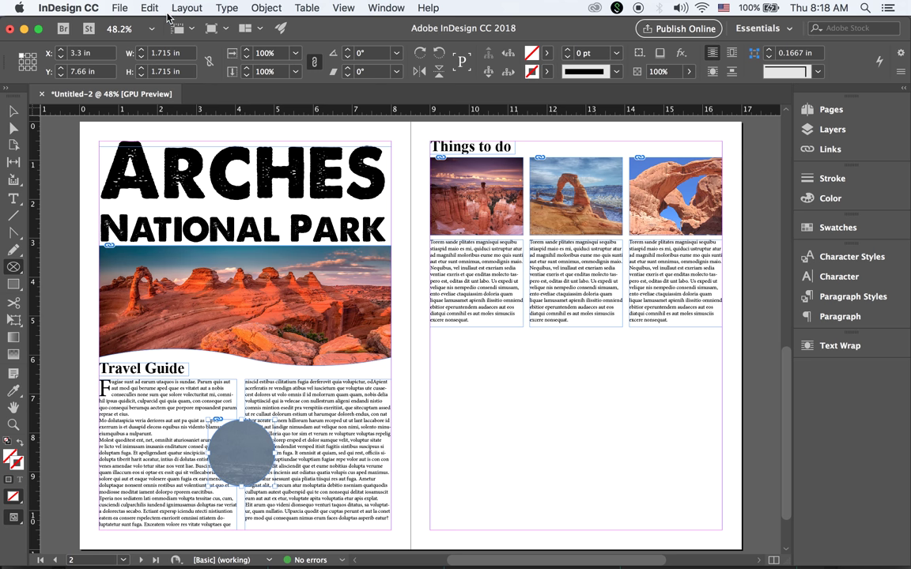
left_click(260, 8)
mouse_move(378, 261)
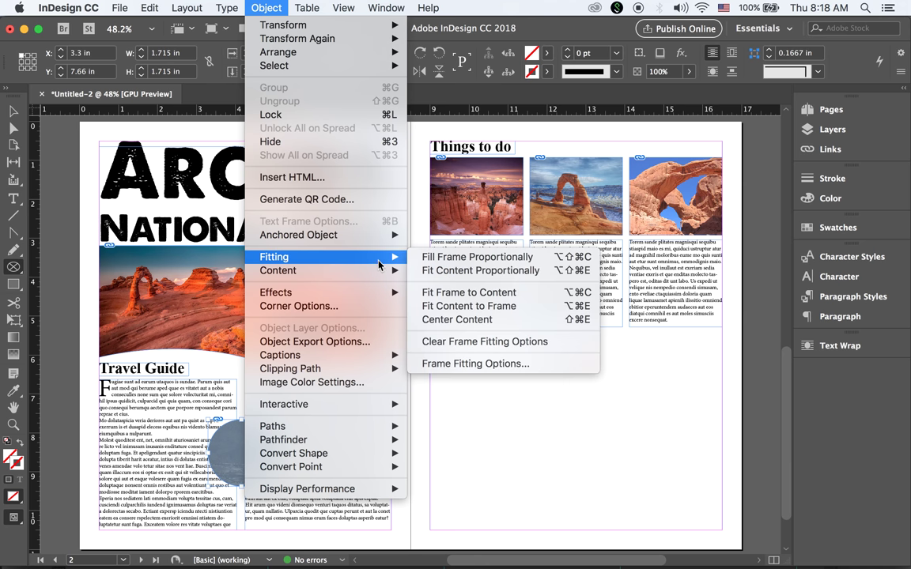
left_click(457, 264)
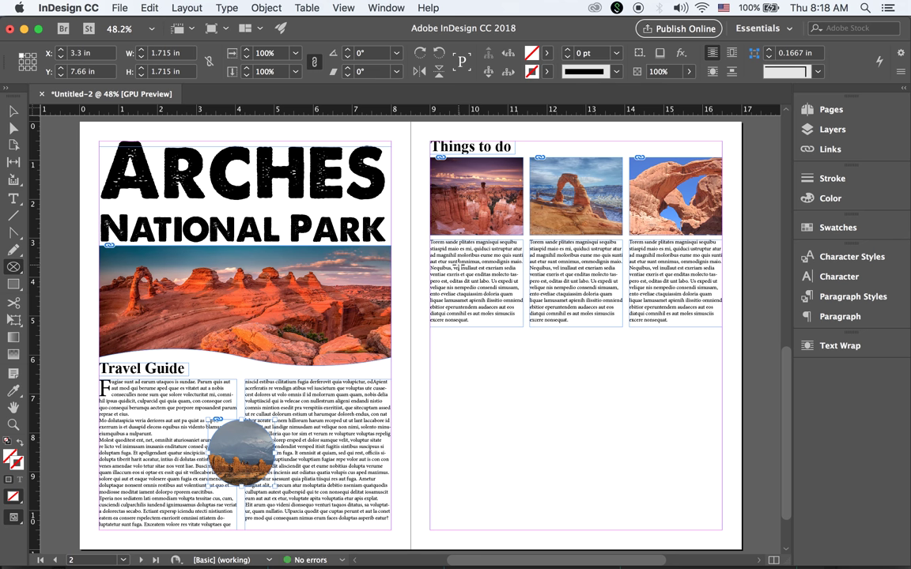
left_click(12, 113)
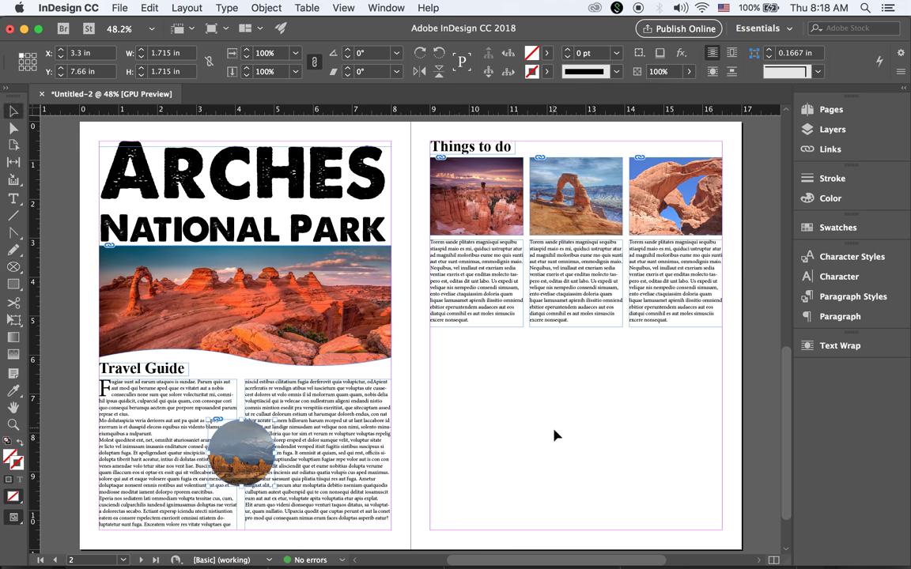
left_click(585, 443)
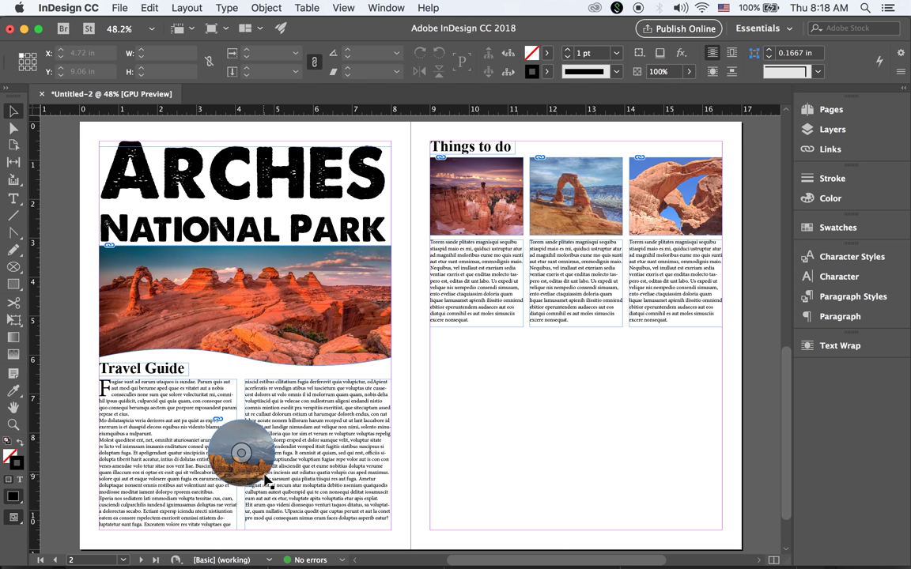
Wrap the body text around the circular image's shape on both sides, with a small offset
left_click_drag(265, 466, 251, 423)
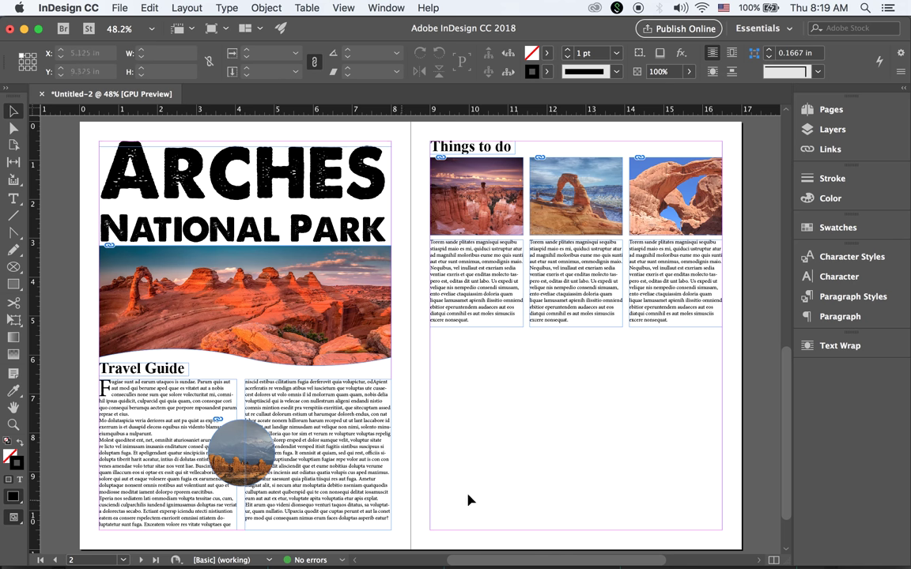
left_click(235, 452)
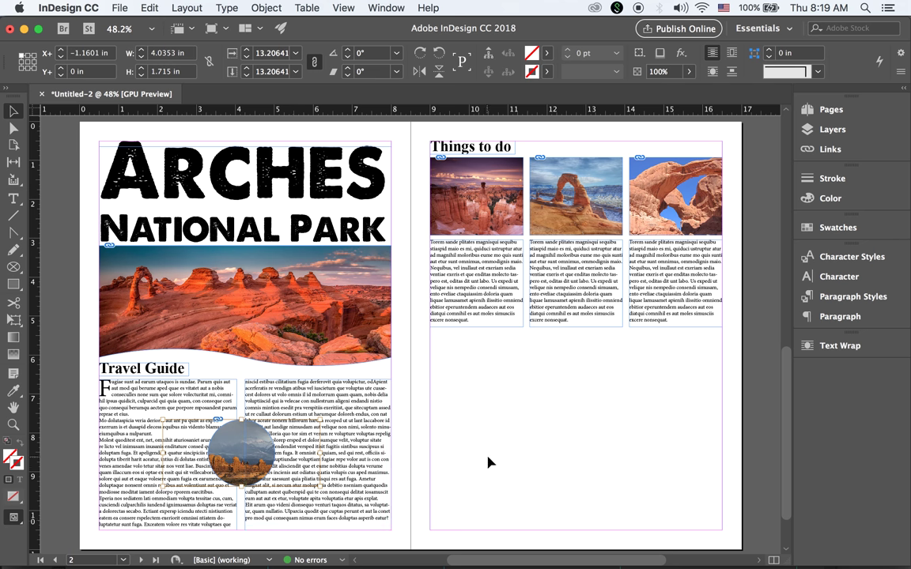
left_click(437, 407)
left_click(237, 442)
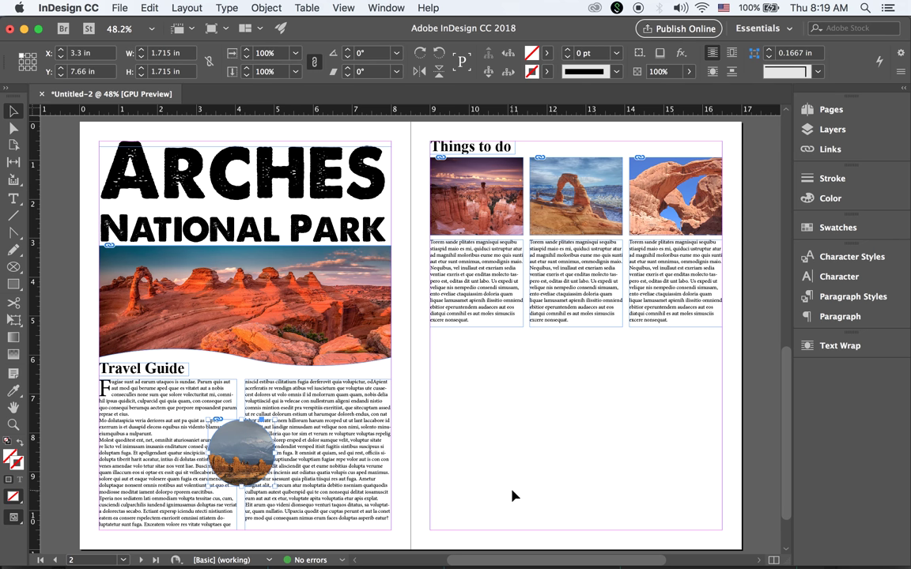
left_click(385, 8)
mouse_move(452, 318)
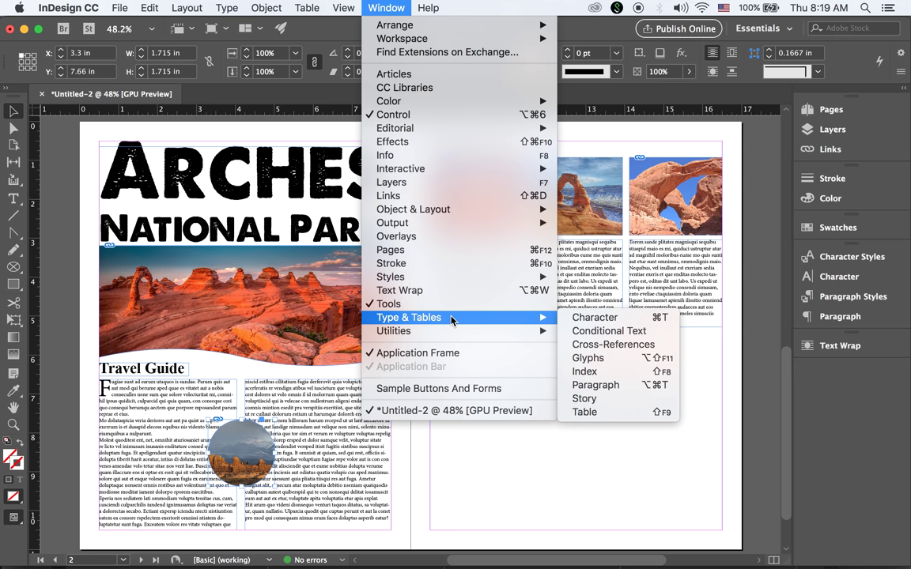
left_click(439, 298)
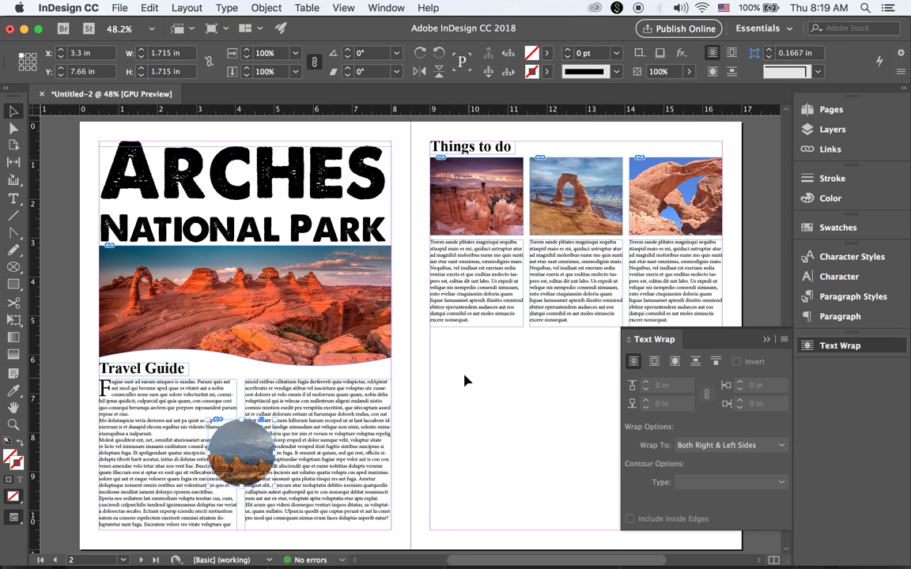
left_click(674, 361)
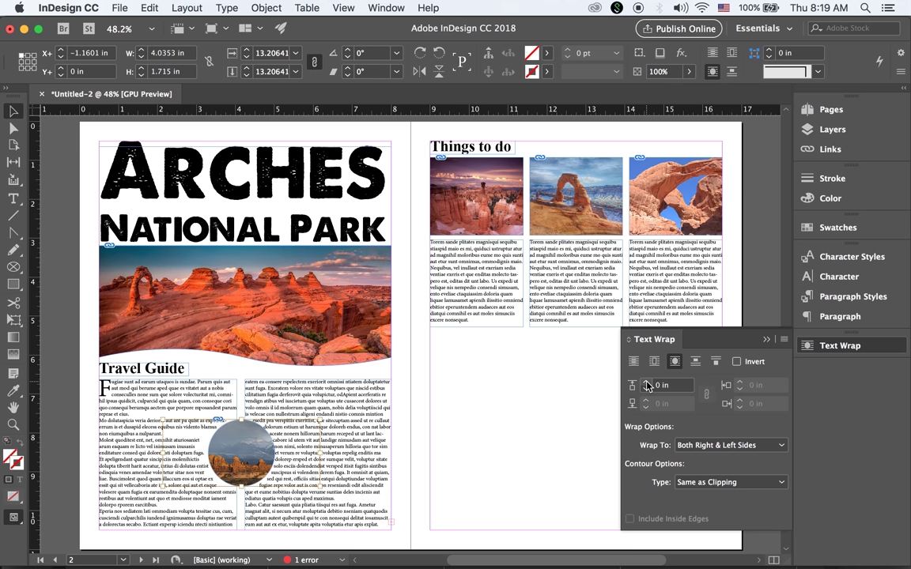
left_click(646, 383)
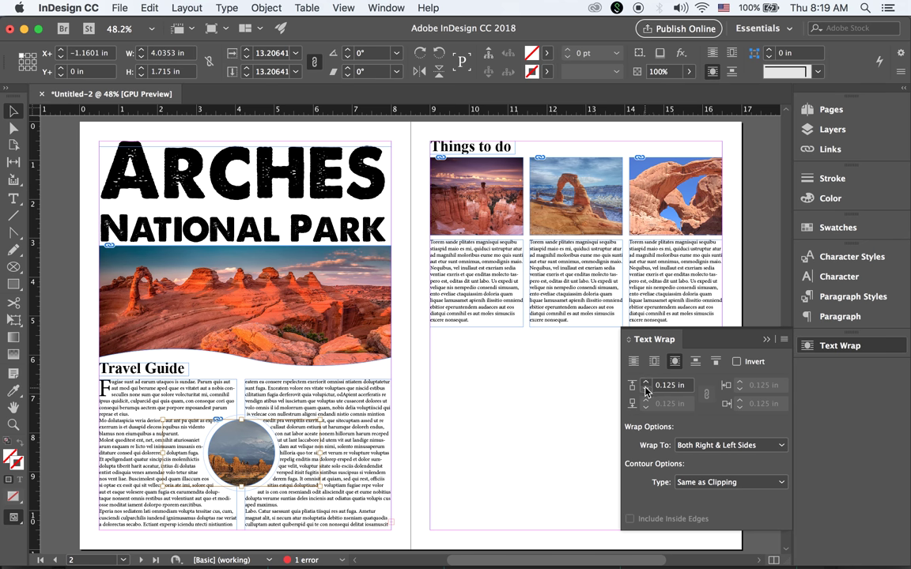
left_click(514, 433)
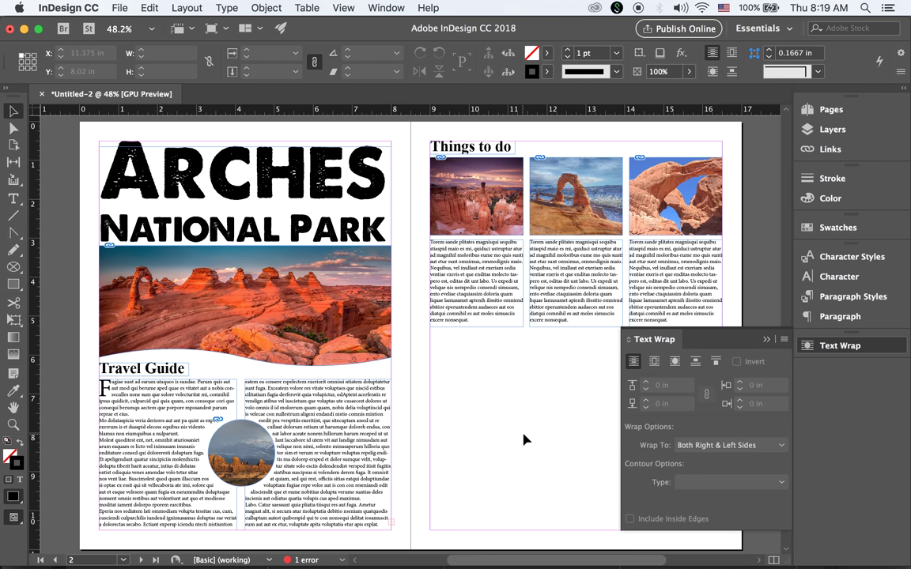
left_click(766, 340)
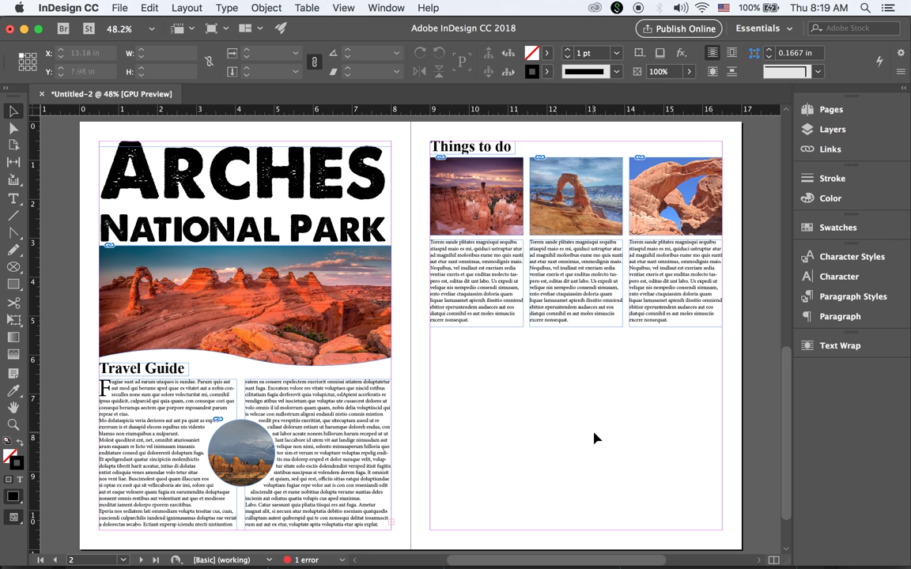
Switch to Photoshop and bring up the open image adventure-arch-arches-national-park-220322.jpg
mouse_move(257, 557)
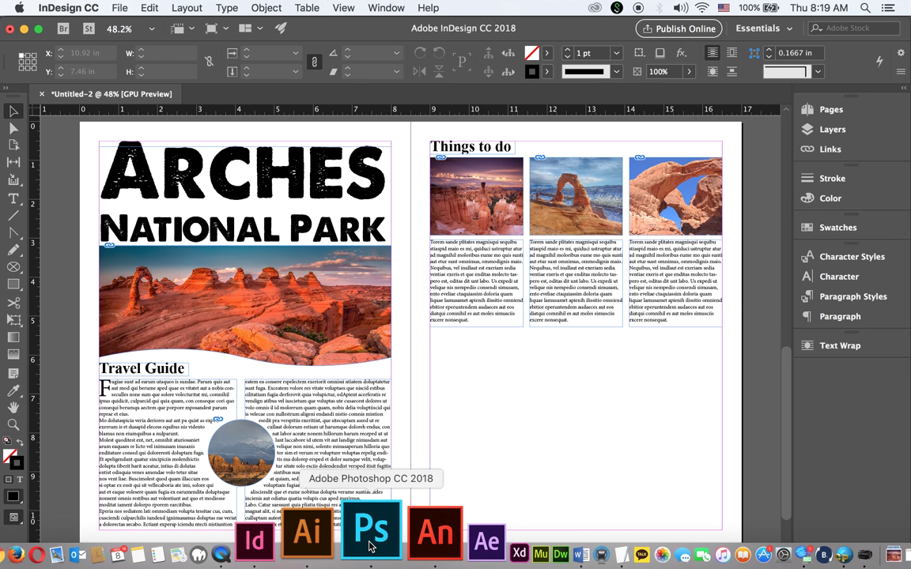
left_click(369, 543)
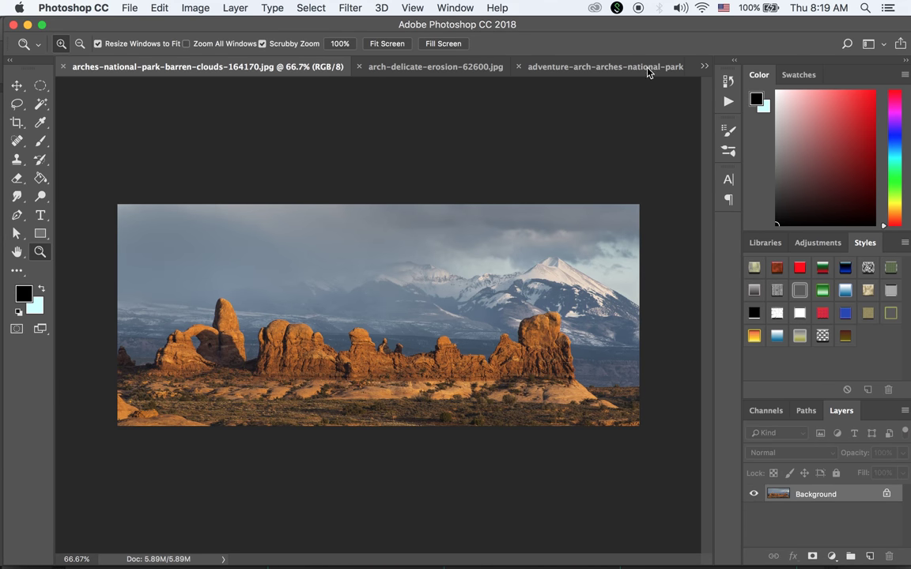
left_click(703, 66)
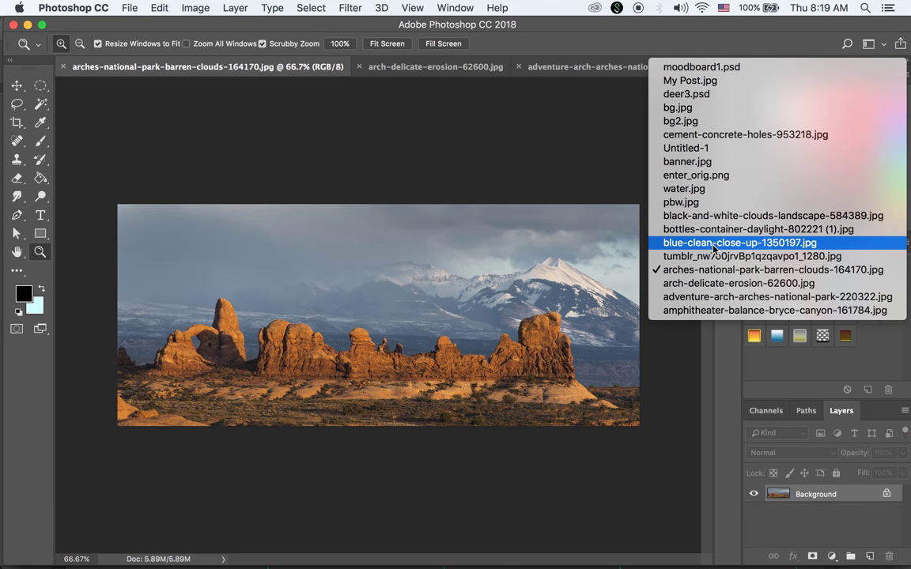
left_click(710, 284)
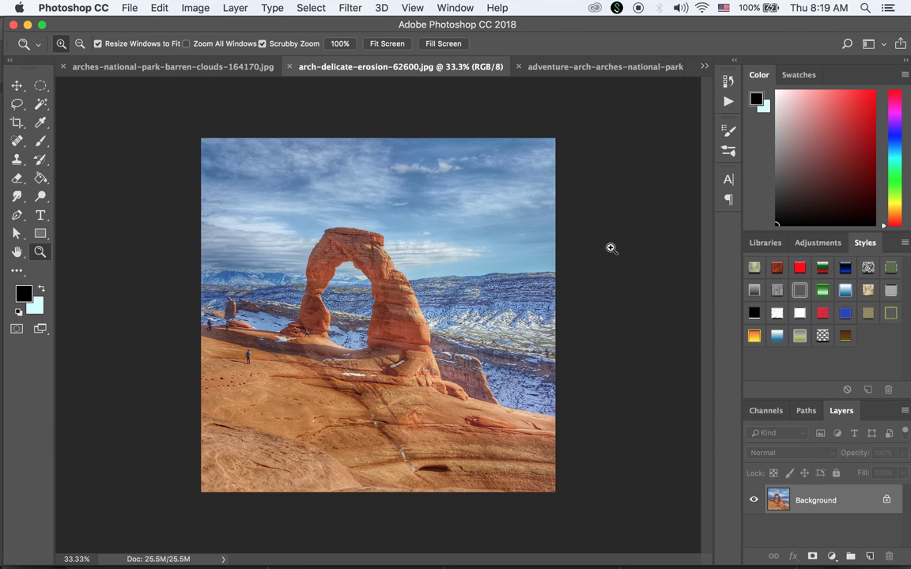
left_click(703, 67)
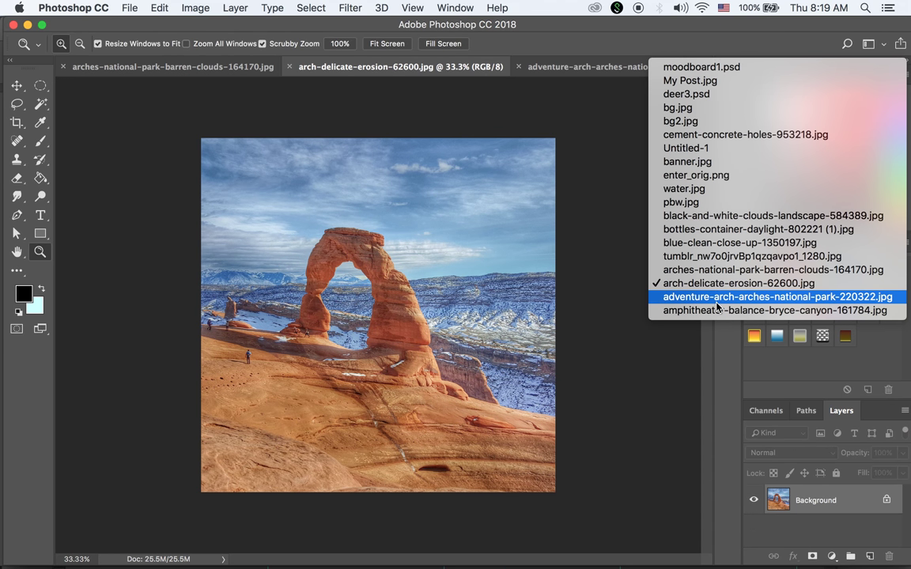
left_click(715, 298)
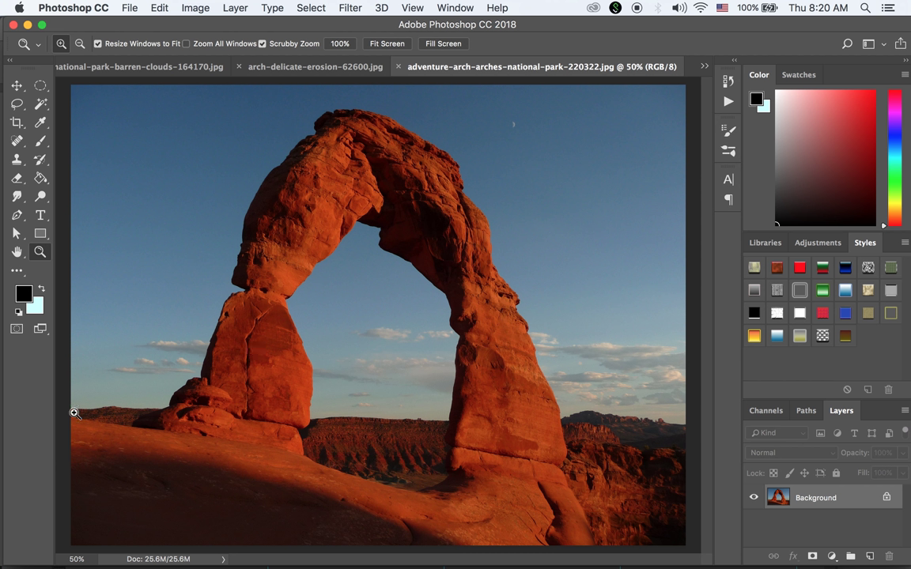
Activate the Pen tool and unlock the arch photo's Background layer
left_click(14, 218)
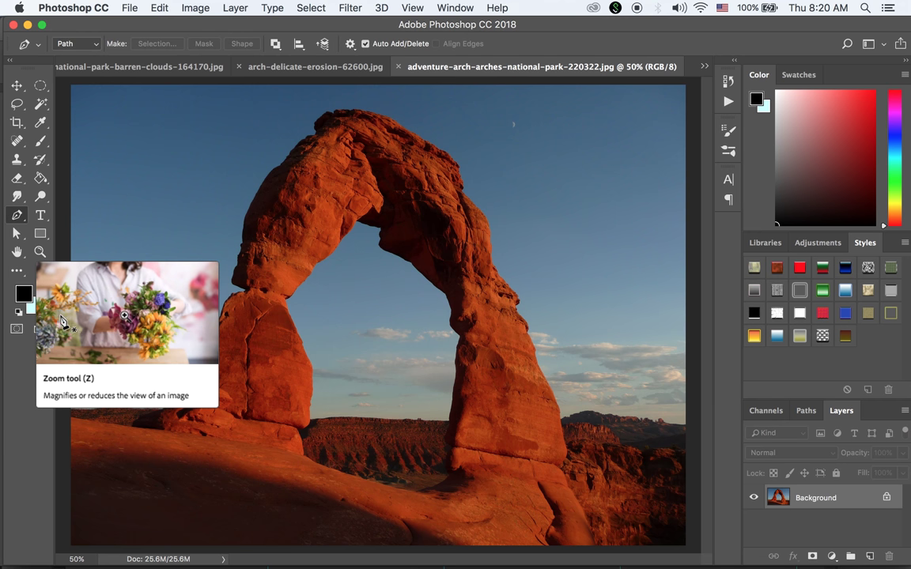
left_click(884, 503)
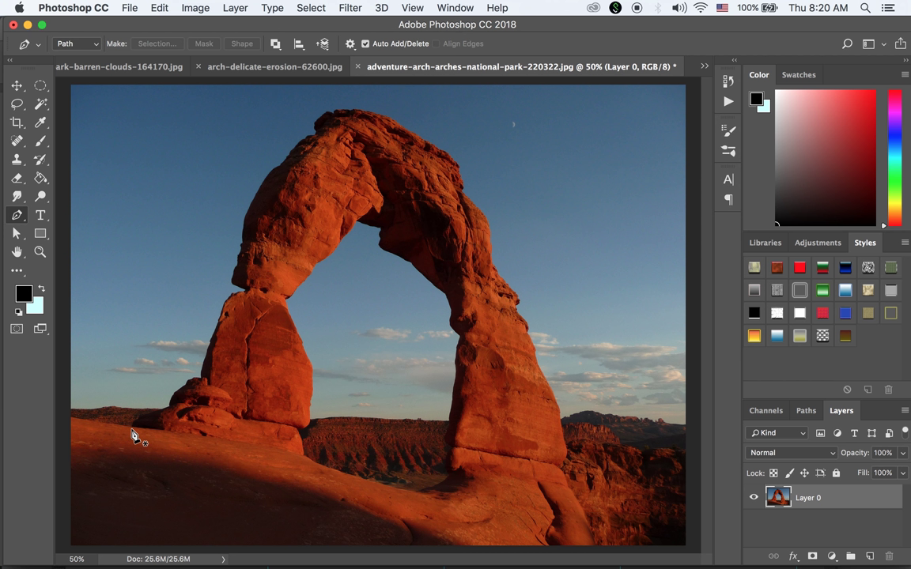
Trace a pen path from the photo's left edge along the horizon and up the arch's left leg to the notch
left_click(70, 409)
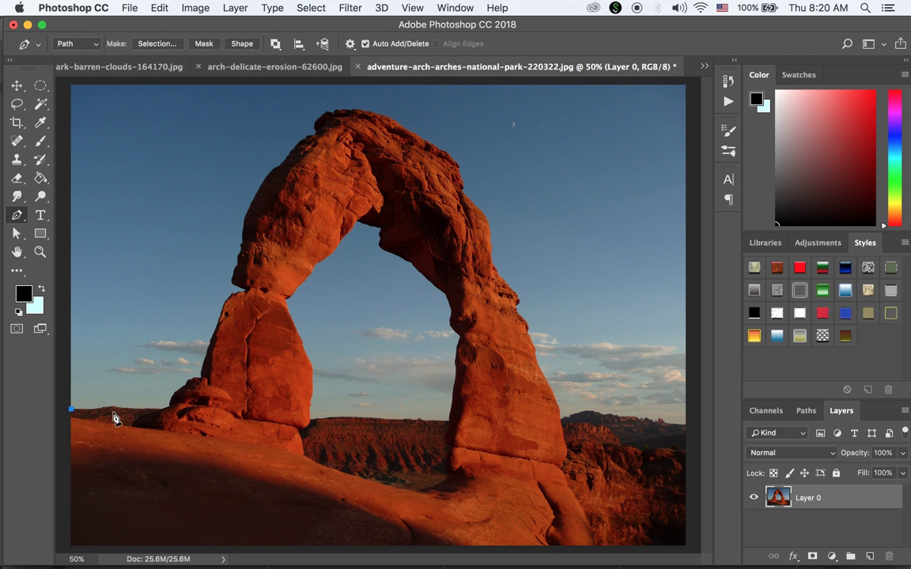
left_click_drag(115, 410, 132, 410)
left_click(115, 409)
left_click(162, 411)
left_click(170, 408)
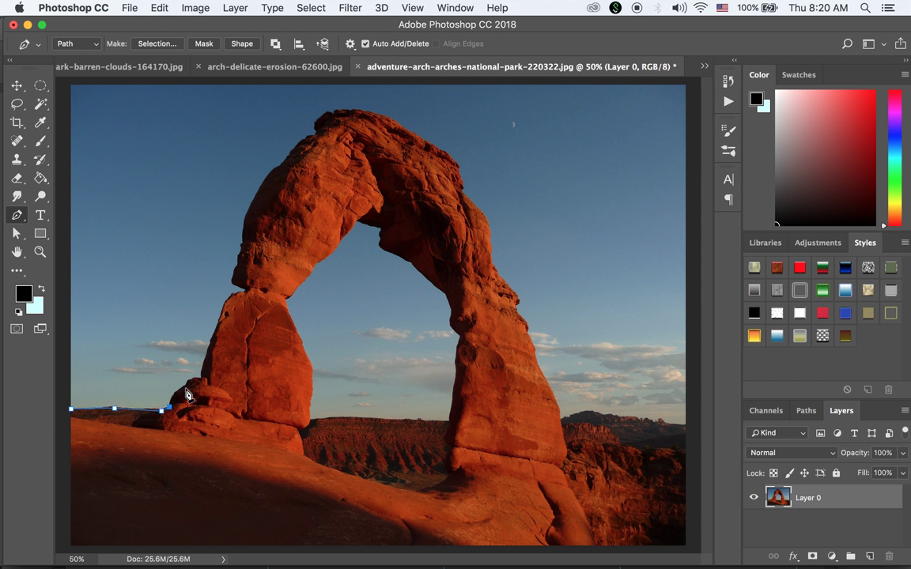
mouse_move(188, 386)
left_mouse_down()
mouse_move(213, 382)
mouse_move(203, 382)
left_mouse_up()
left_click(201, 378)
left_click_drag(220, 324, 247, 293)
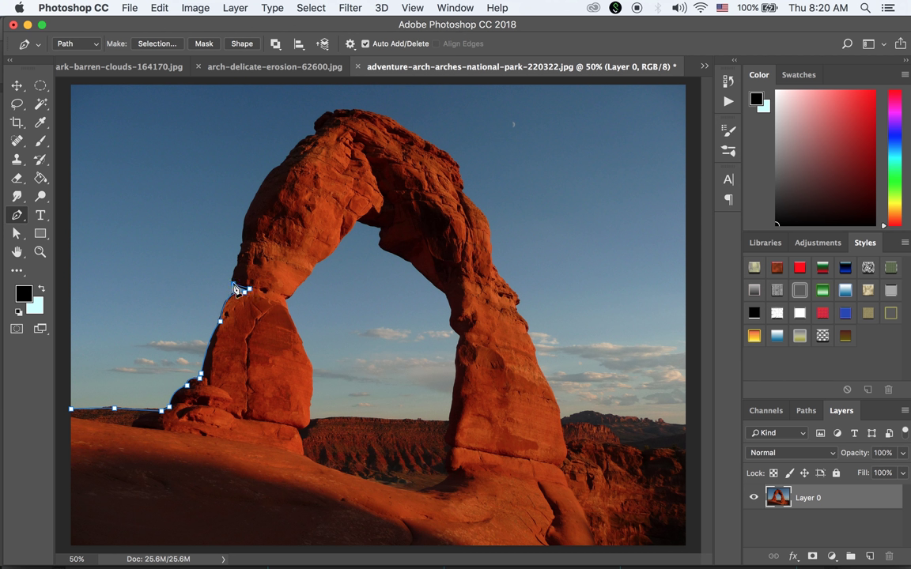
Continue the path along the arch's outer left curve and over its crown to the upper right shoulder
left_click_drag(232, 272, 244, 262)
left_click_drag(281, 167, 319, 144)
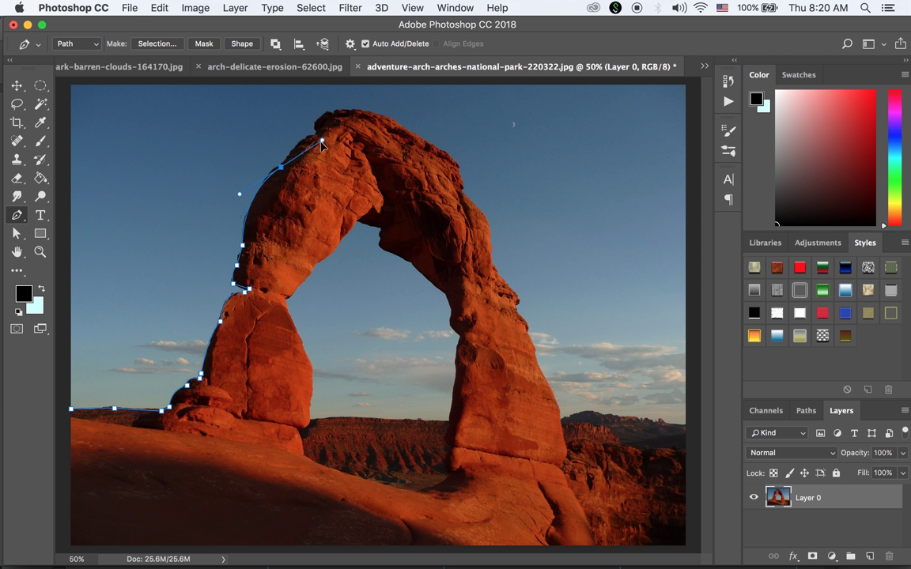
left_click(285, 170, "alt")
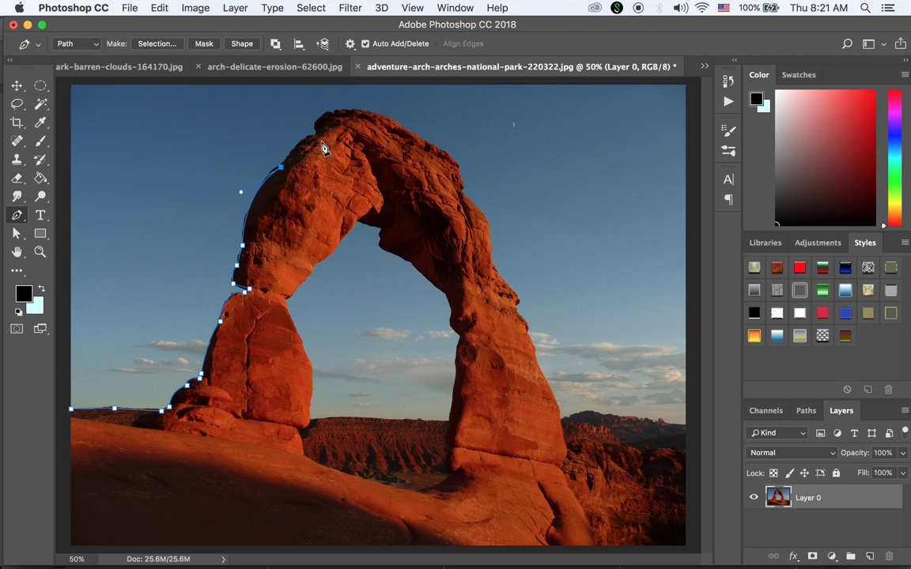
left_click_drag(315, 135, 336, 135)
left_click(316, 139, "alt")
left_click_drag(333, 116, 353, 124)
left_click(333, 116, "alt")
left_click_drag(412, 134, 464, 175)
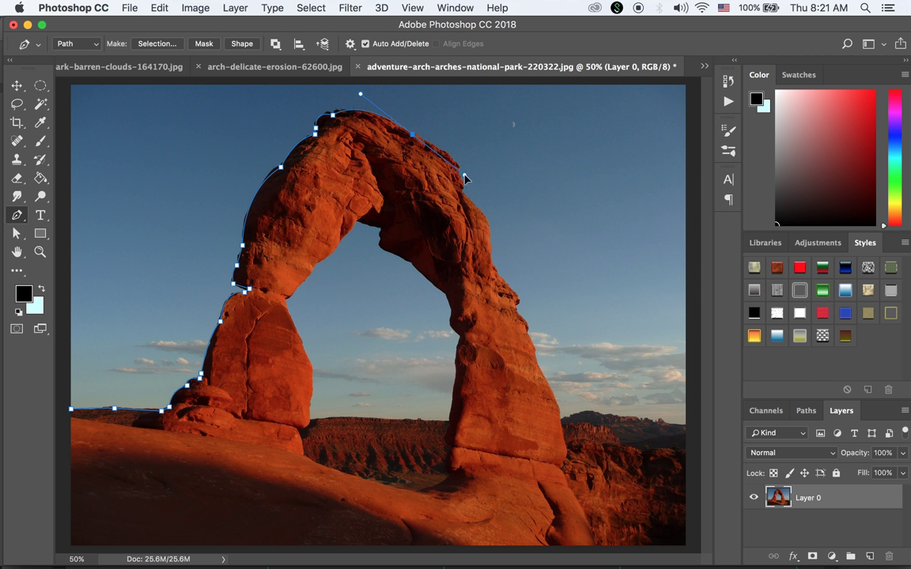
left_click(413, 136, "alt")
Continue the path down the arch's outer right side, following the bulges to the upper part of the right leg
left_click_drag(462, 191, 458, 233)
left_click(461, 193)
left_click(489, 239)
left_click(486, 262)
left_click(508, 284)
left_click_drag(515, 308, 502, 316)
left_click_drag(528, 333, 522, 338)
left_click(527, 332, "alt")
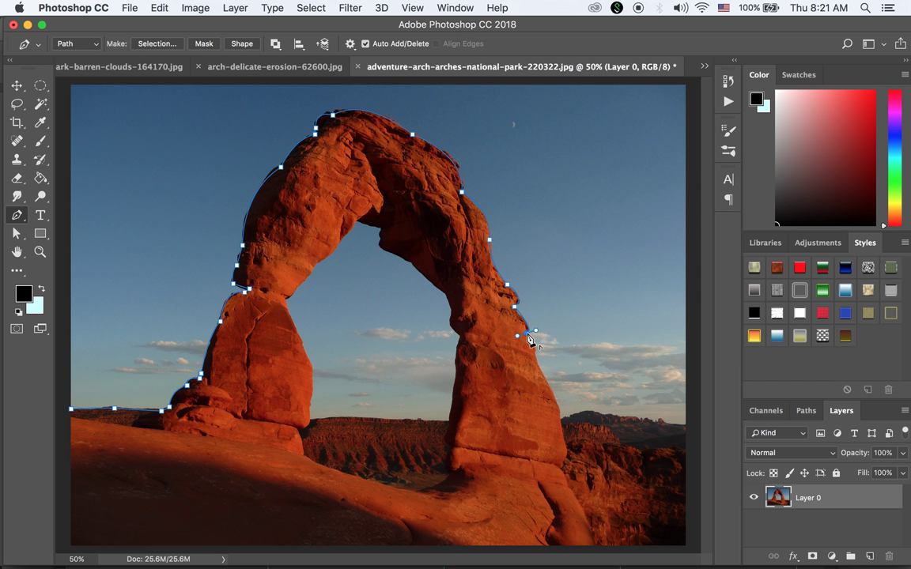
Extend the path down the right leg to the photo's lower edge and close it around the lower left corner
left_click(536, 362)
left_click_drag(560, 422, 561, 431)
left_click(561, 421, "alt")
left_click_drag(560, 469, 573, 464)
left_click(596, 544)
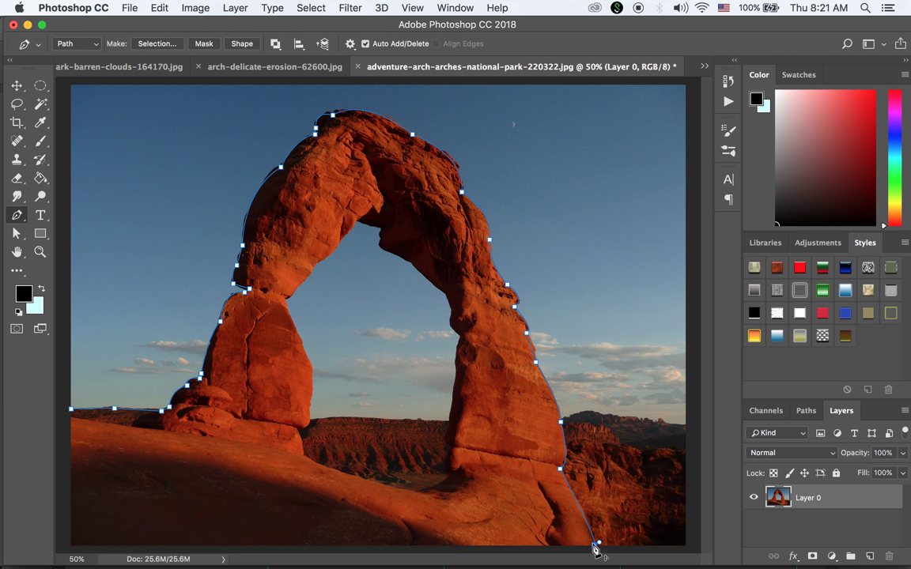
left_click(69, 545)
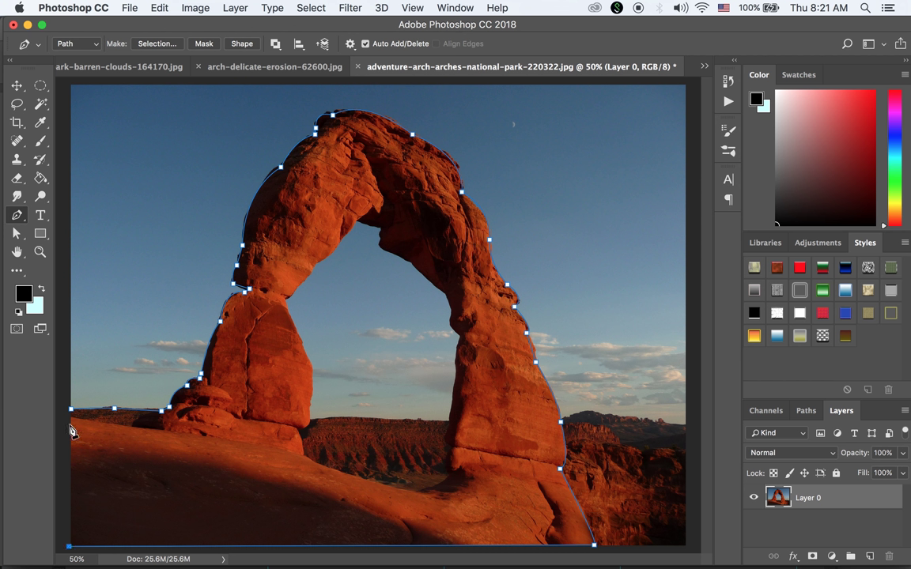
left_click(70, 409)
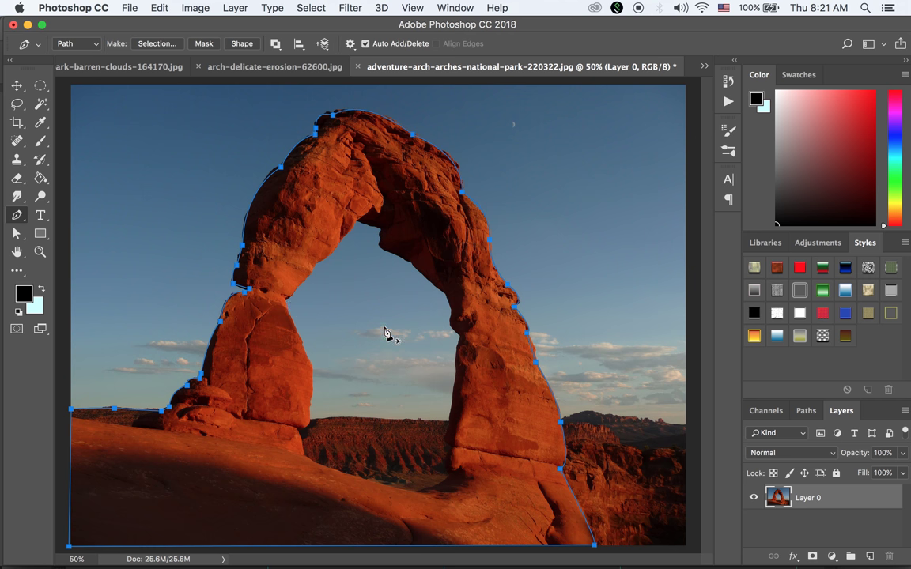
Make a new anti-aliased selection from the Work Path with a 0-pixel feather radius
left_click(807, 411)
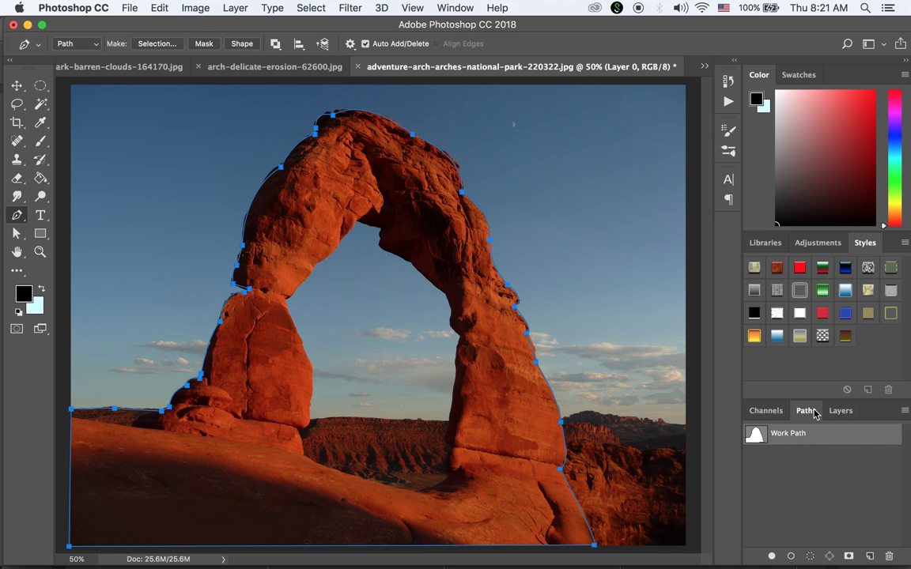
left_click(904, 410)
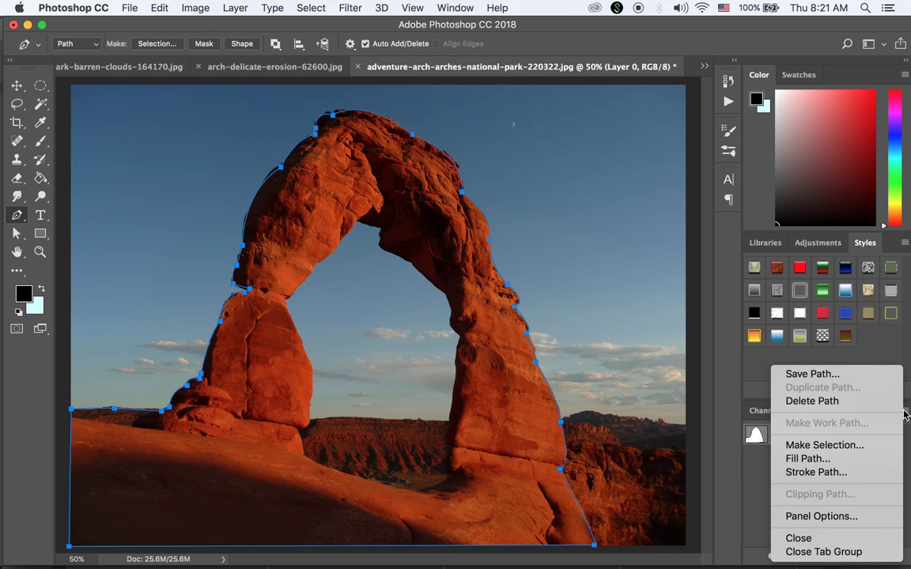
left_click(824, 445)
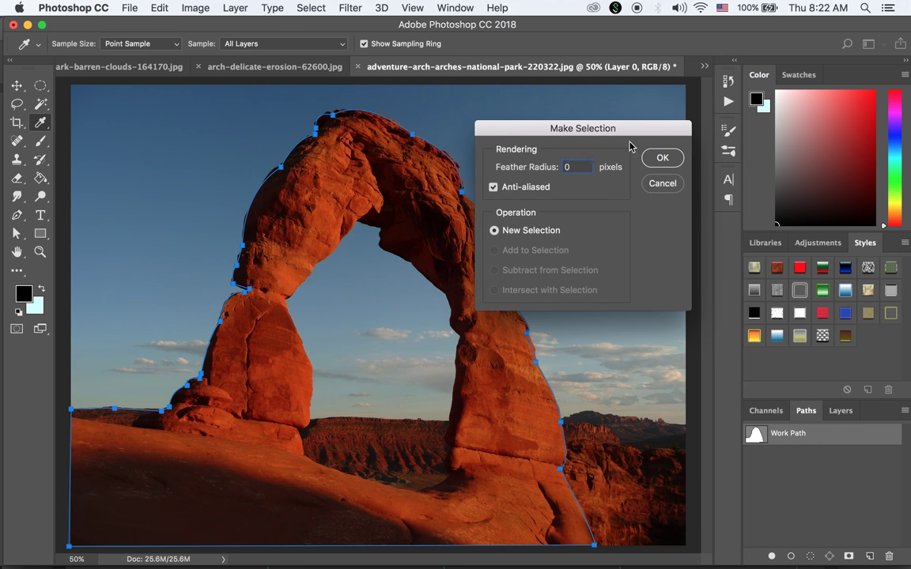
key("Return")
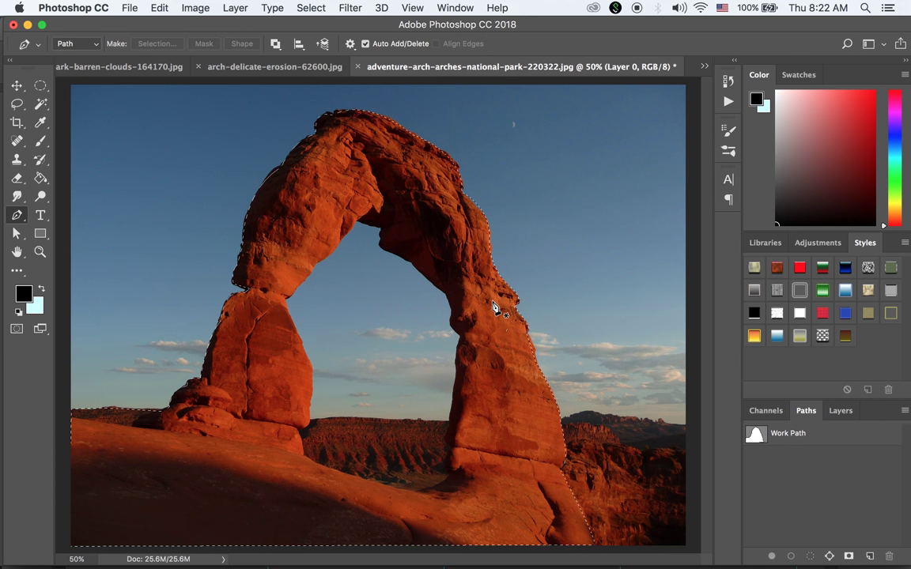
Invert the selection and delete the sky and landscape outside the arch
left_click(315, 7)
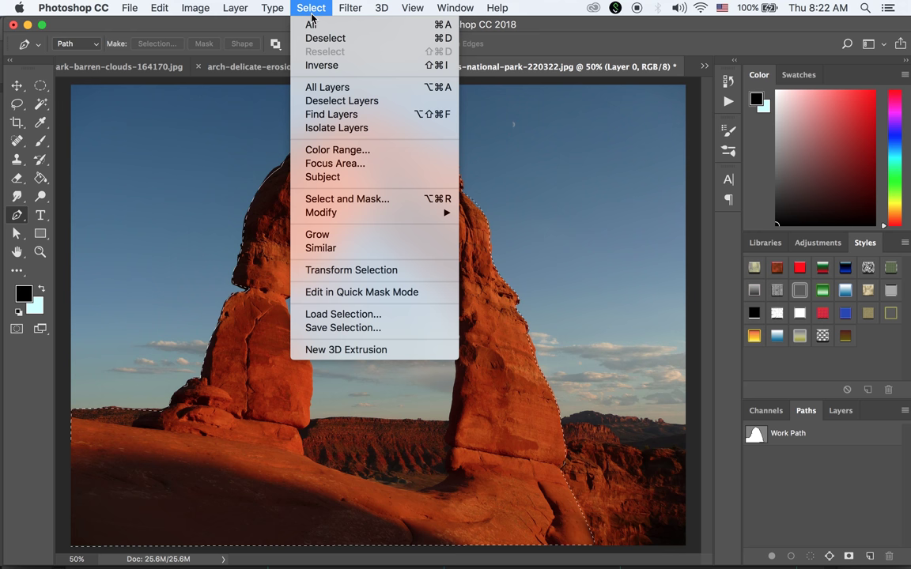
left_click(337, 68)
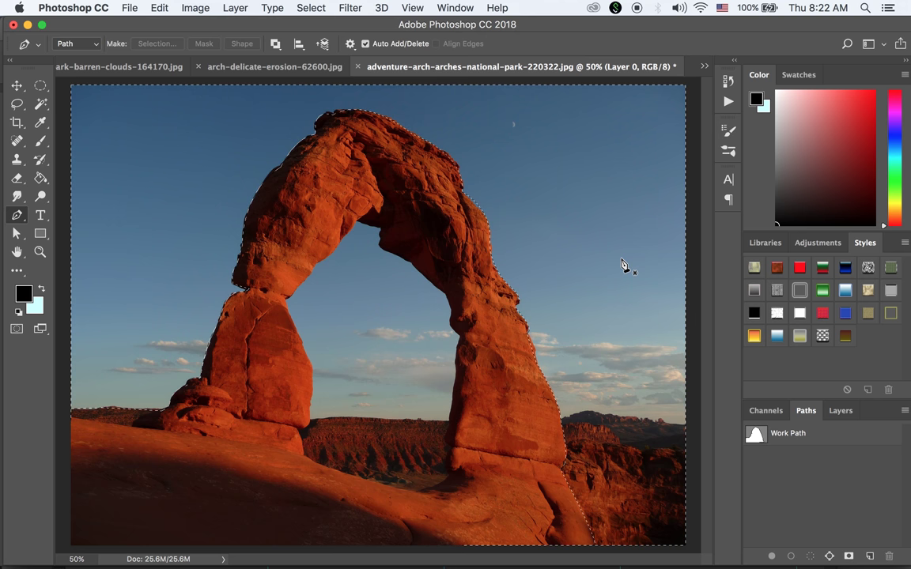
key("Delete")
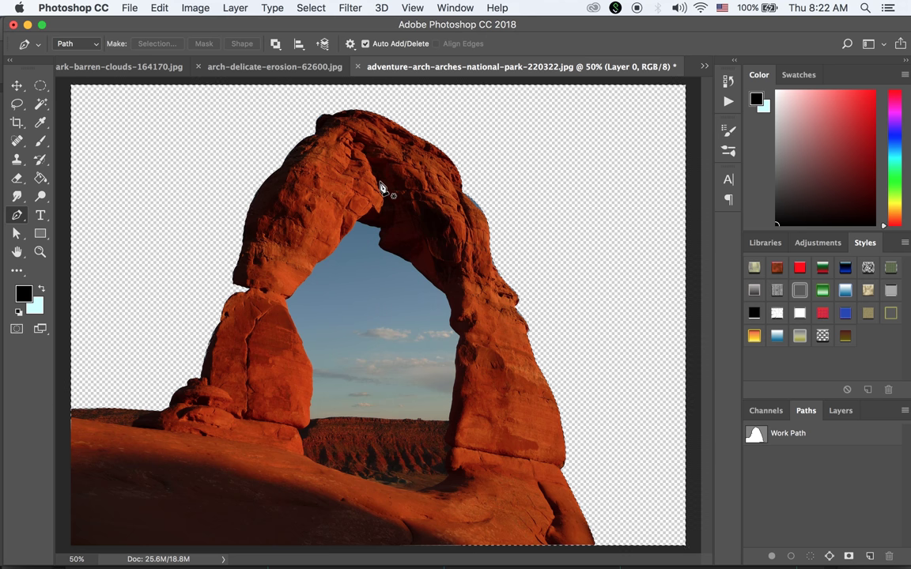
left_click(40, 85)
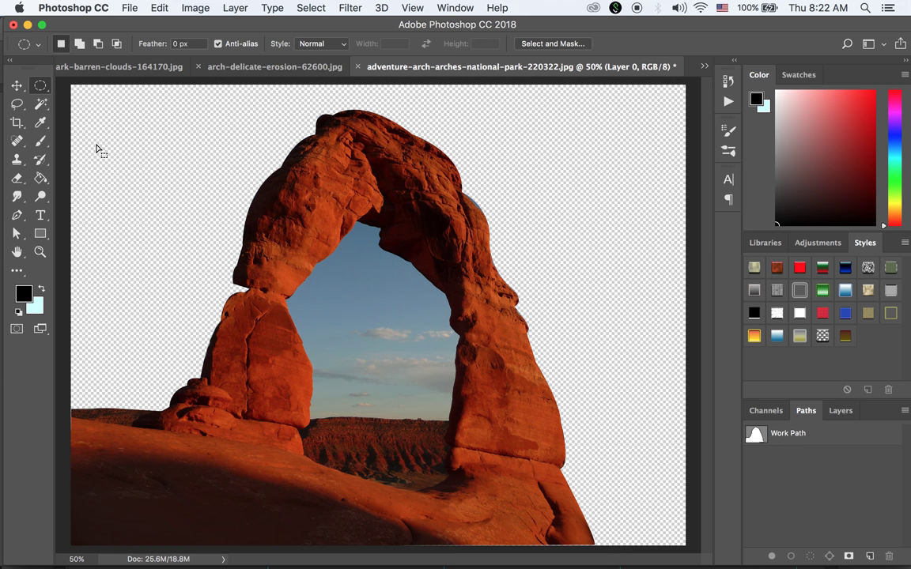
Save the cutout as arch.psd in Photoshop format with layers in the images folder
left_click(130, 8)
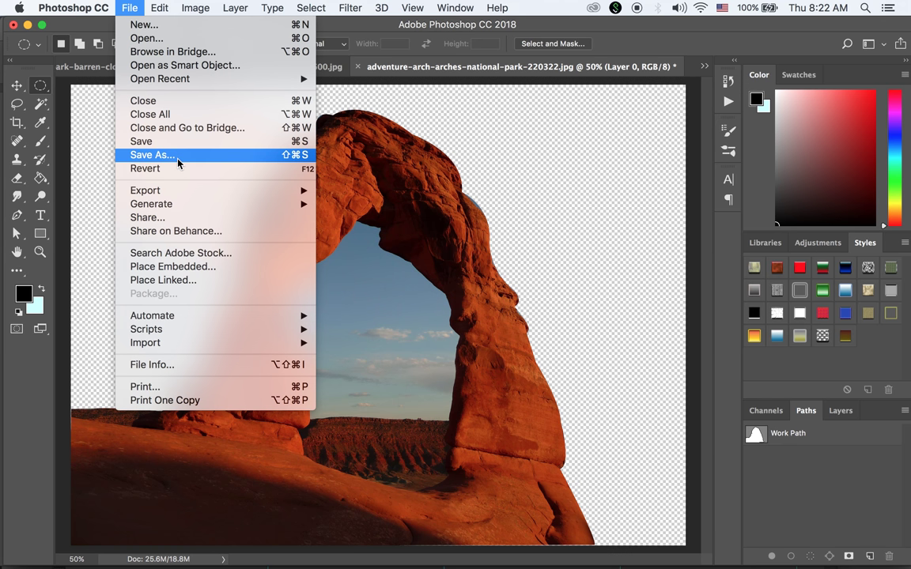
left_click(159, 150)
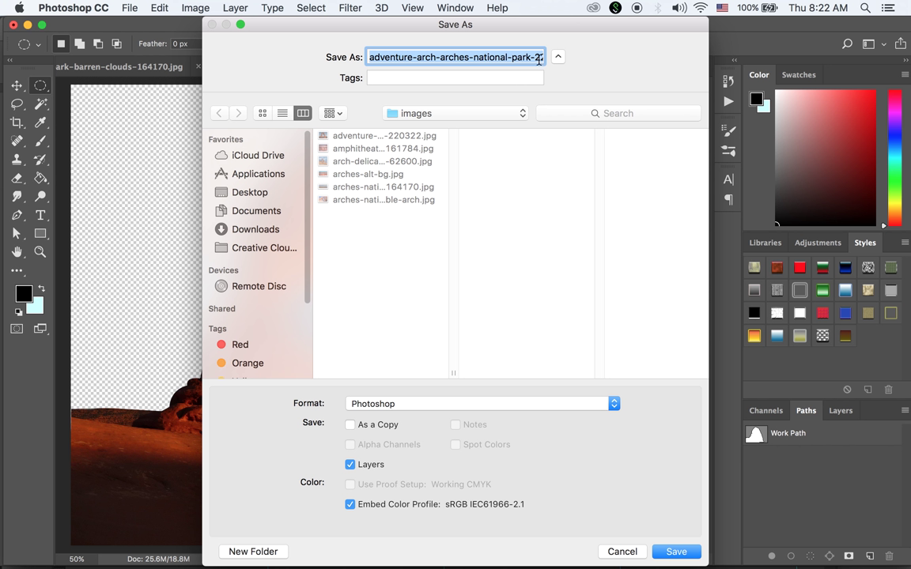
left_click_drag(540, 59, 265, 54)
key("BackSpace")
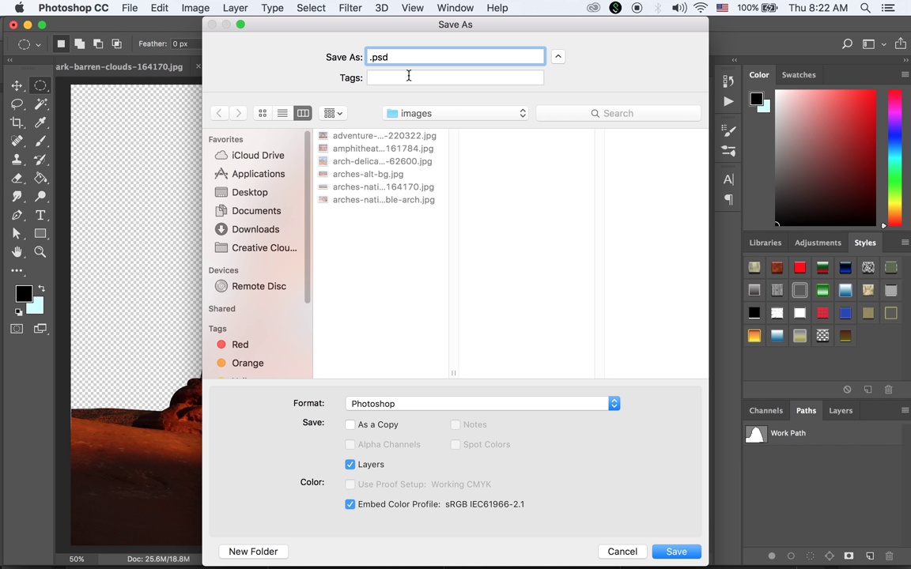
type("arch")
left_click(691, 551)
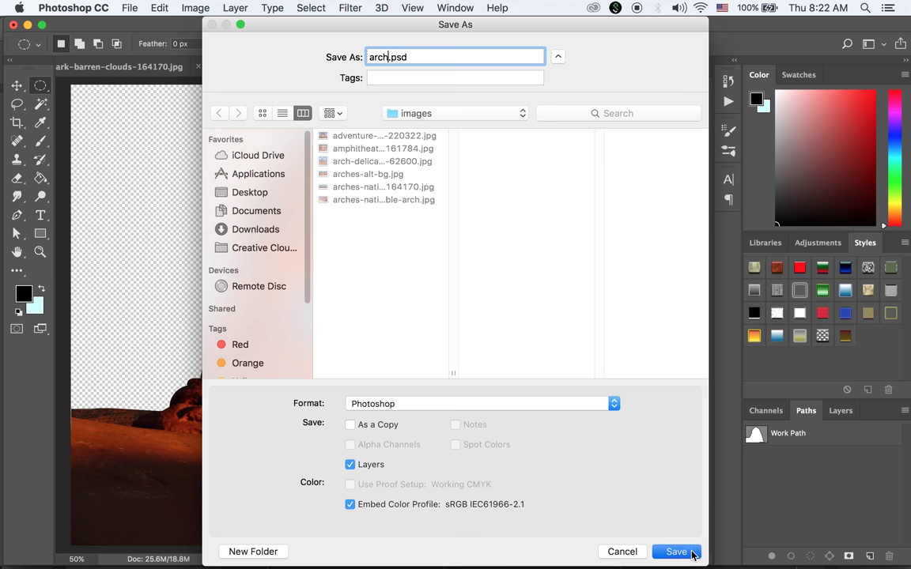
left_click(624, 229)
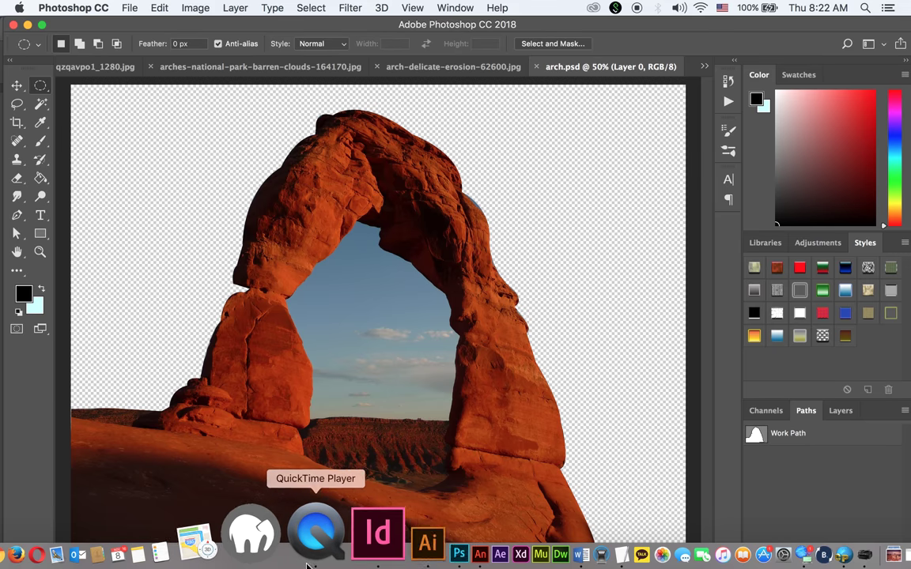
Switch to InDesign and duplicate the "Things to do" heading below the three caption columns
left_click(324, 560)
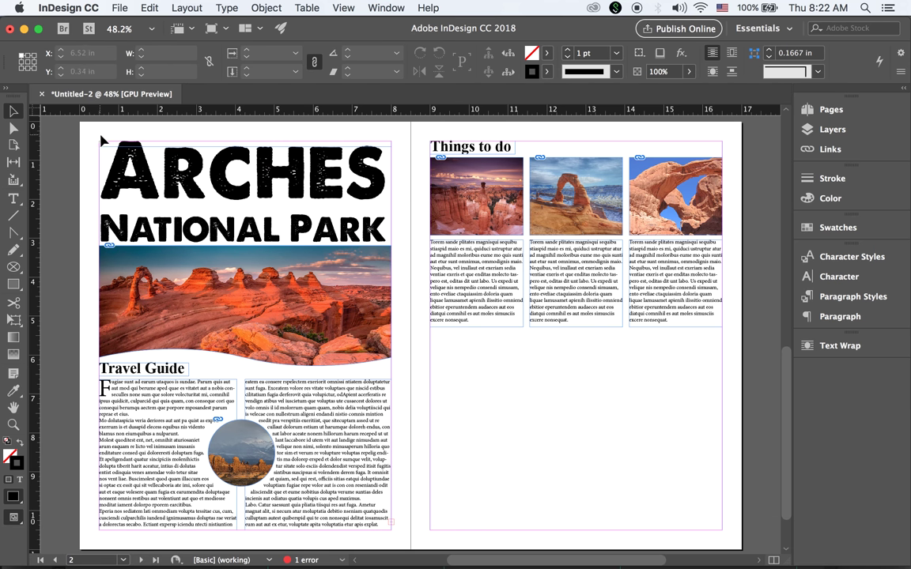
left_click(13, 199)
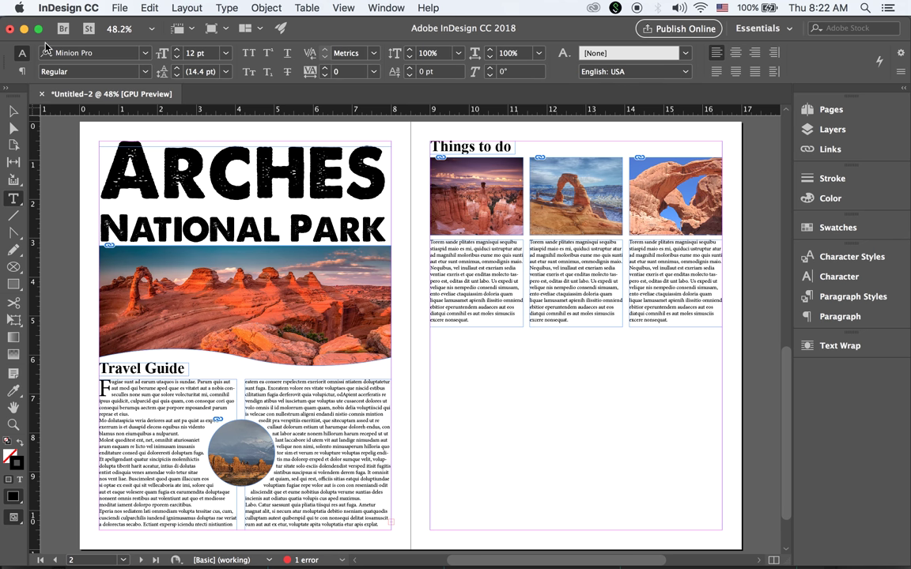
left_click(11, 107)
left_click_drag(505, 151, 505, 343)
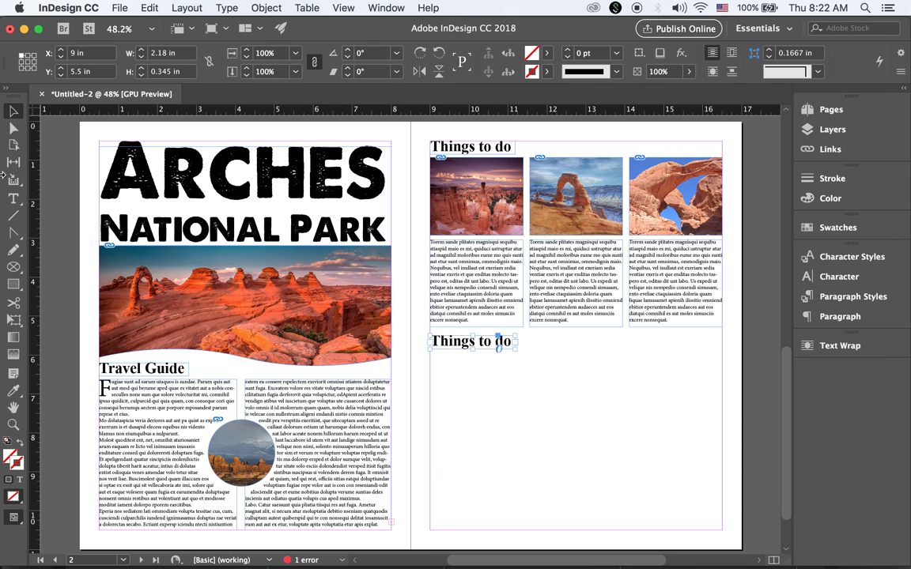
Replace the duplicated heading's text with "Events"
left_click(12, 199)
left_click_drag(434, 342, 532, 353)
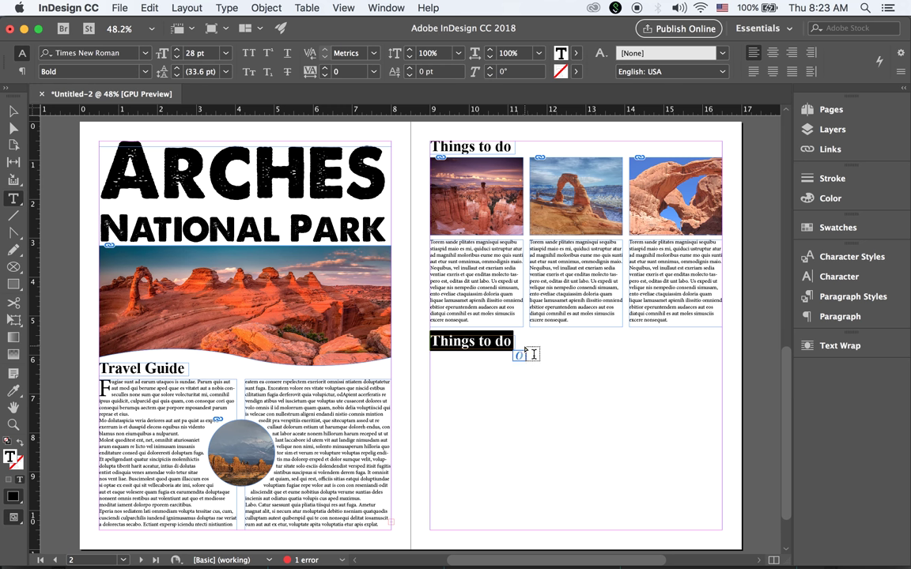
type("Wv")
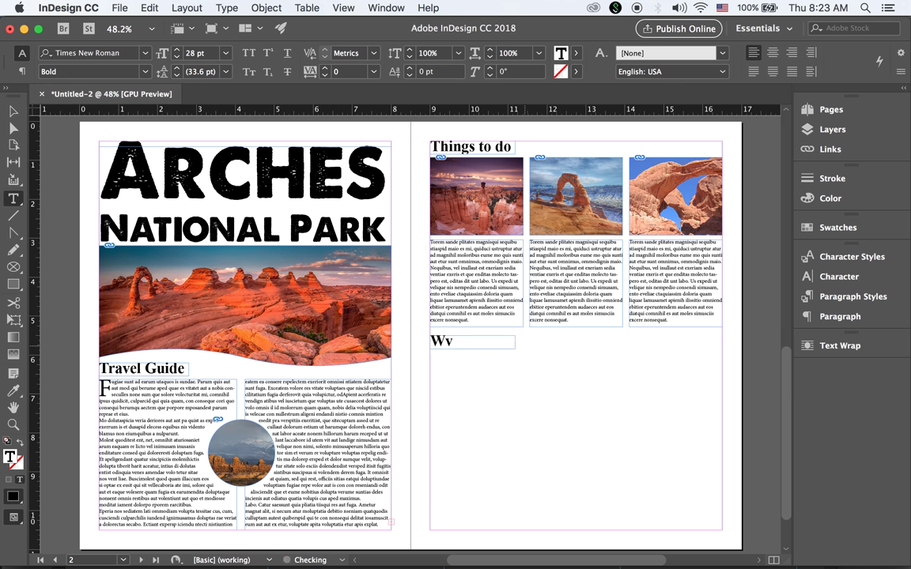
type("ents")
key("BackSpace")
key("BackSpace")
key("BackSpace")
key("BackSpace")
key("BackSpace")
key("BackSpace")
type("Events")
Narrow the Events heading's text frame to fit closely around the word
left_click(13, 115)
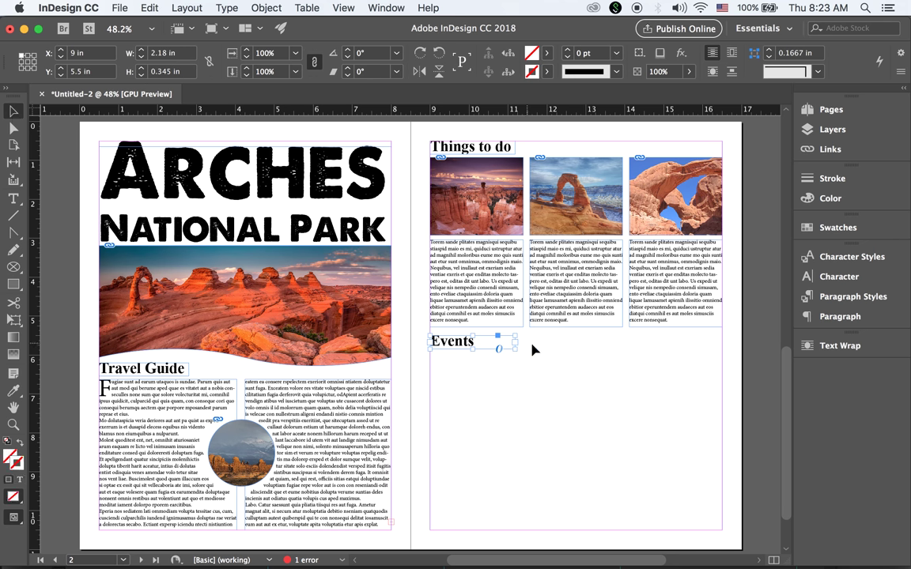
left_click_drag(508, 345, 480, 345)
left_click(615, 404)
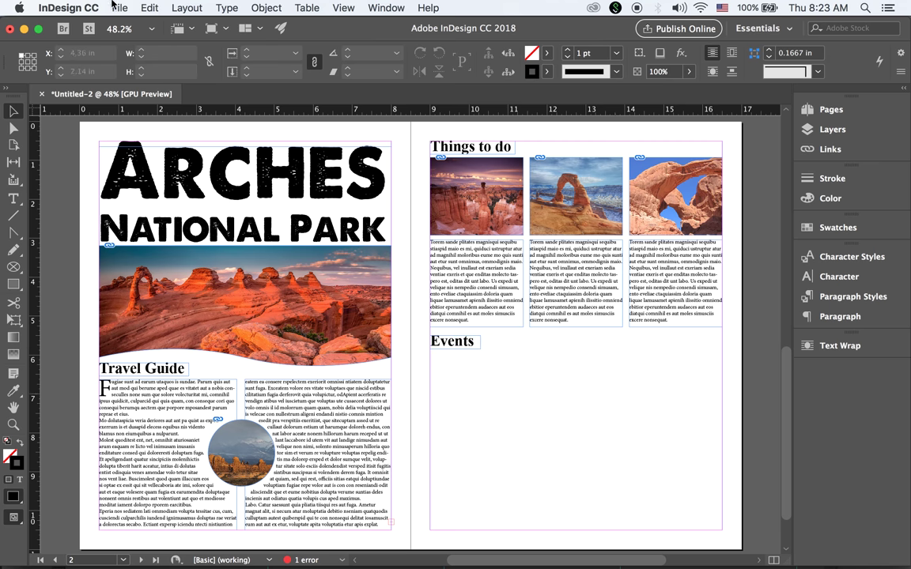
left_click(119, 8)
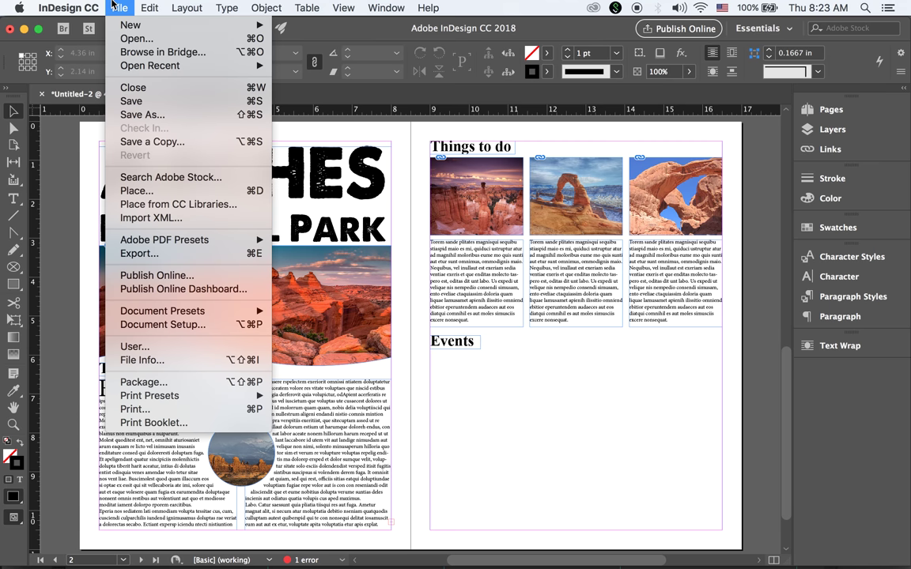
left_click(184, 191)
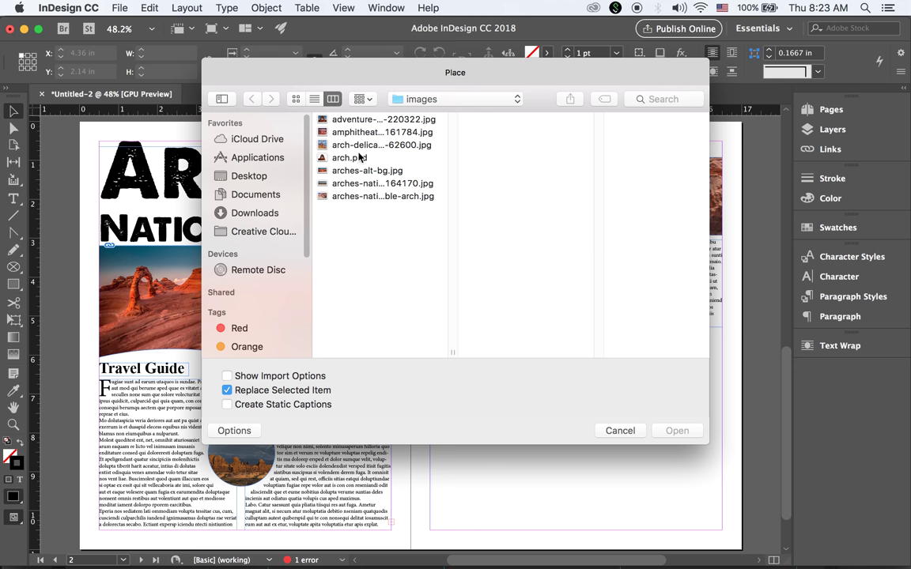
left_click(360, 158)
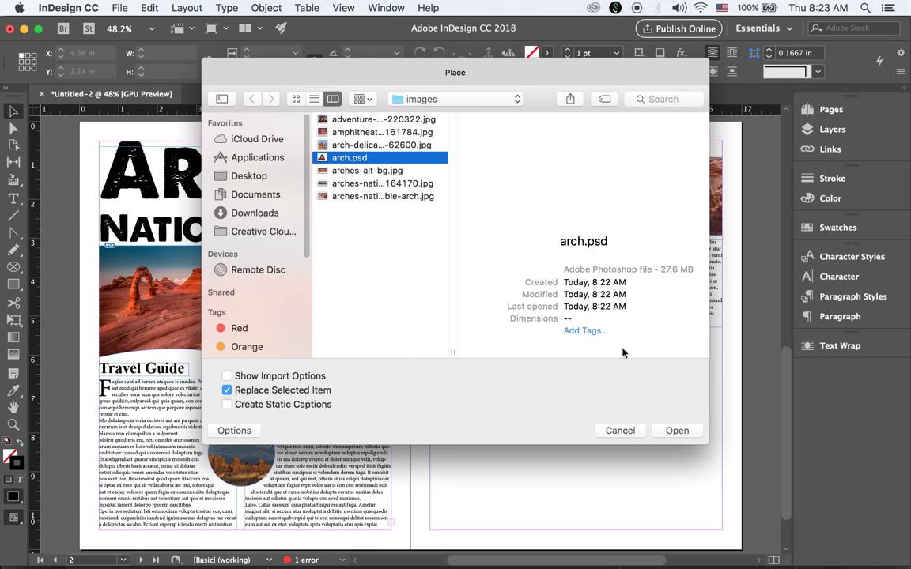
left_click(624, 434)
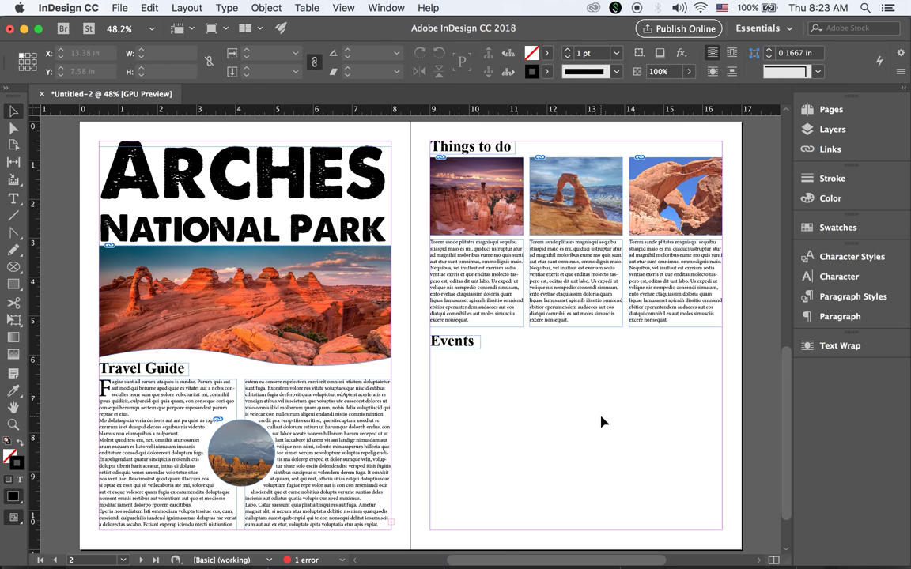
Draw a text frame about 3.42 by 4.48 in below the Events heading and set its text size to 10 pt
left_click(13, 201)
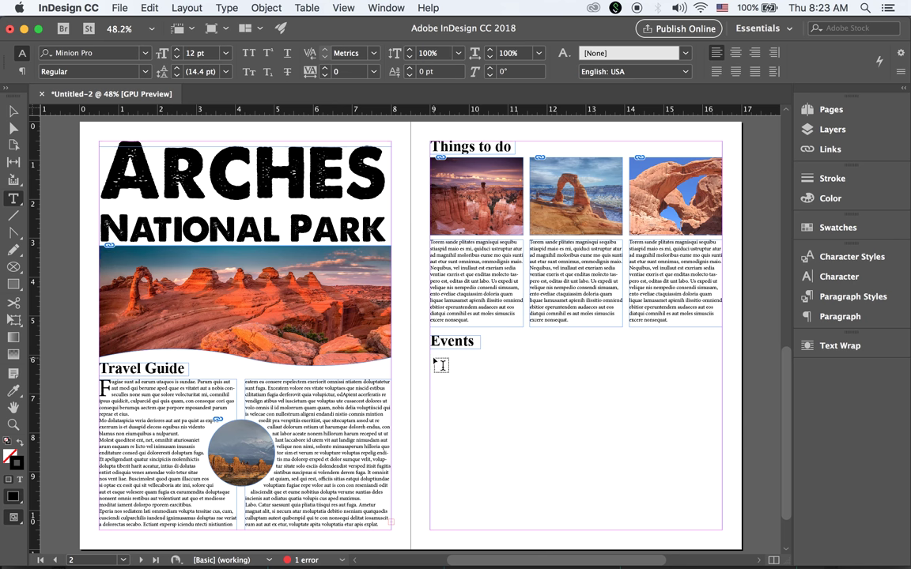
left_click_drag(432, 357, 564, 532)
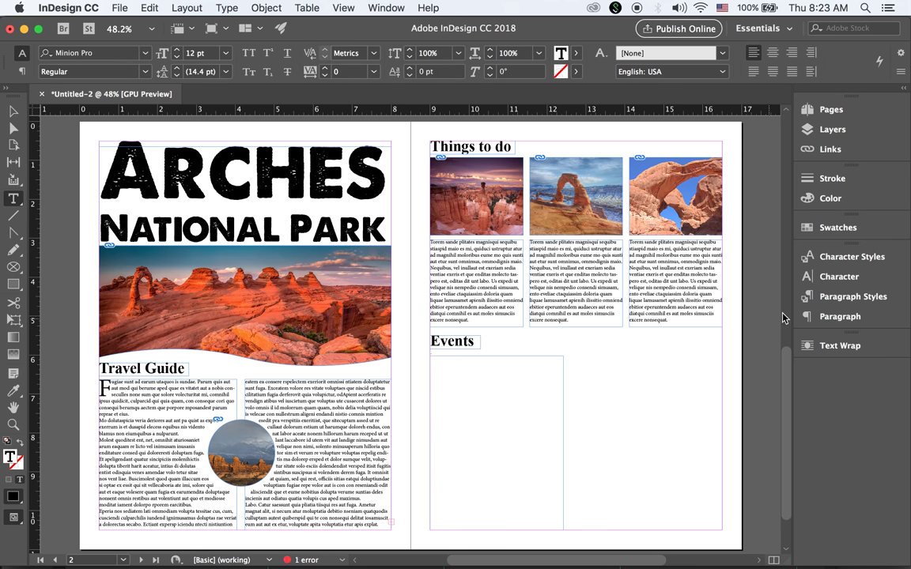
left_click(830, 282)
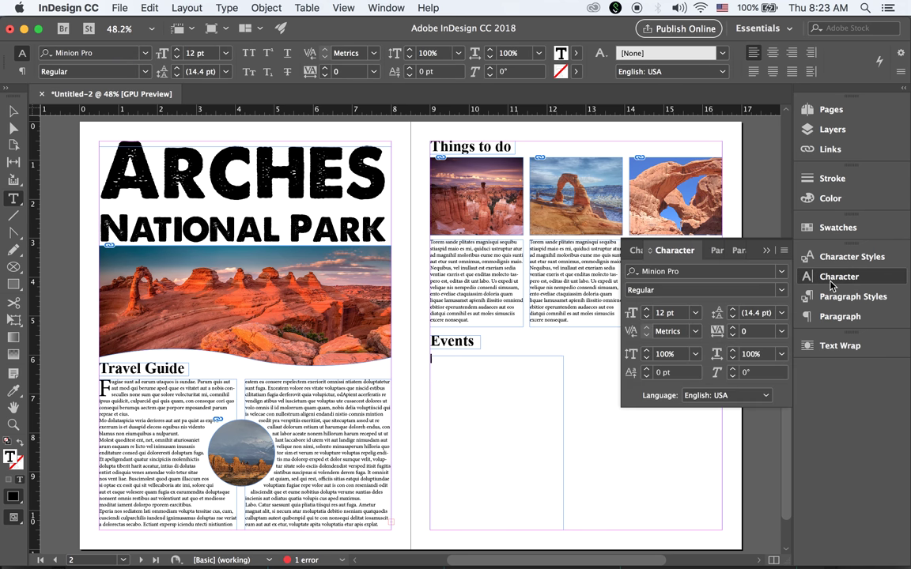
left_click(694, 316)
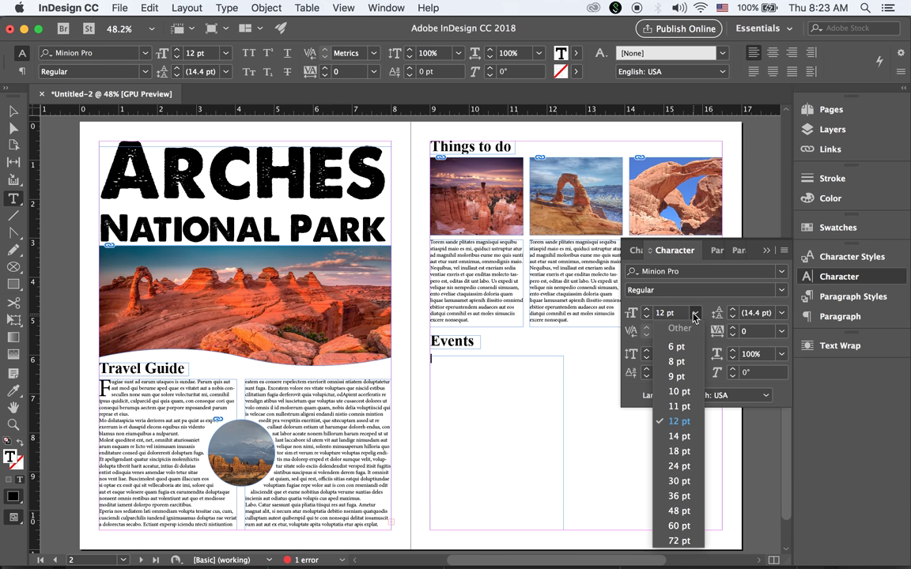
left_click(684, 397)
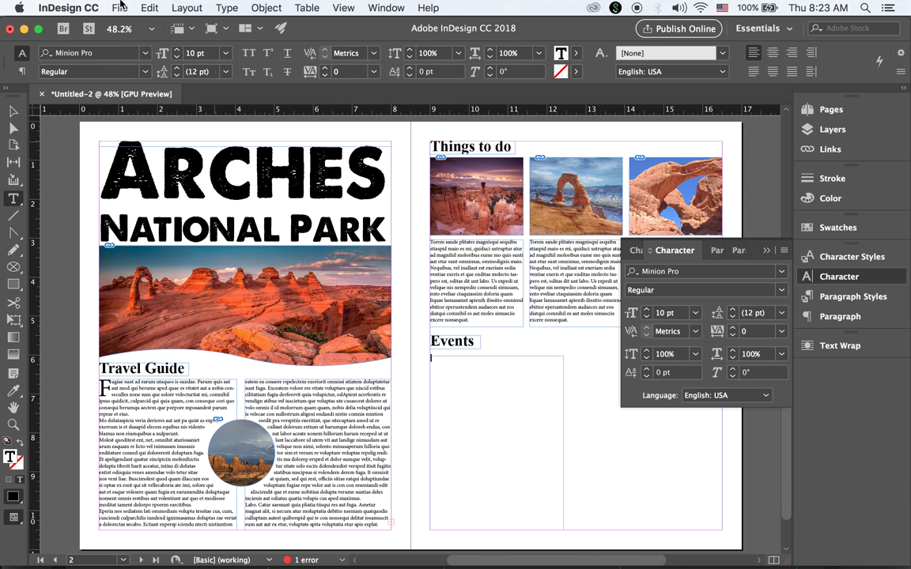
Fill the Events text frame with placeholder text and give its opening paragraph a three-line drop cap
left_click(225, 7)
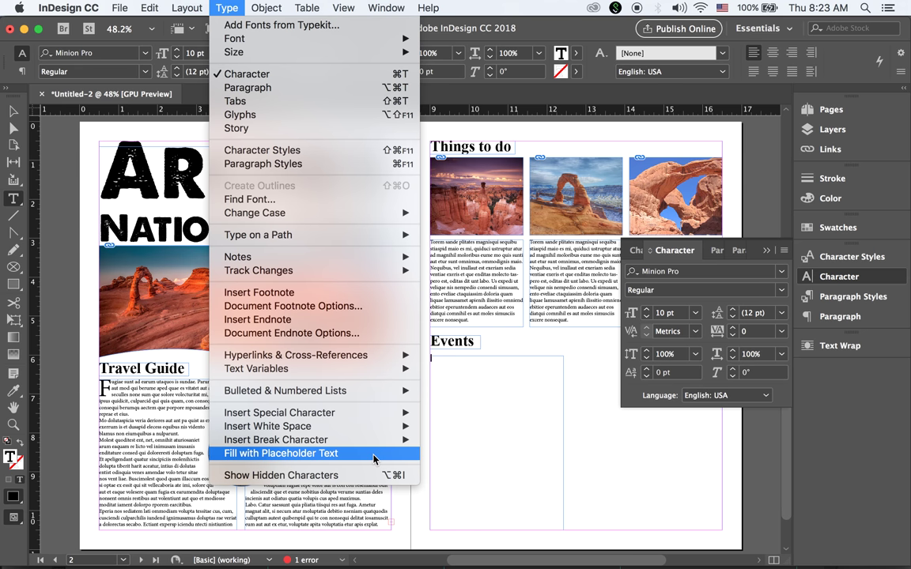
left_click(292, 509)
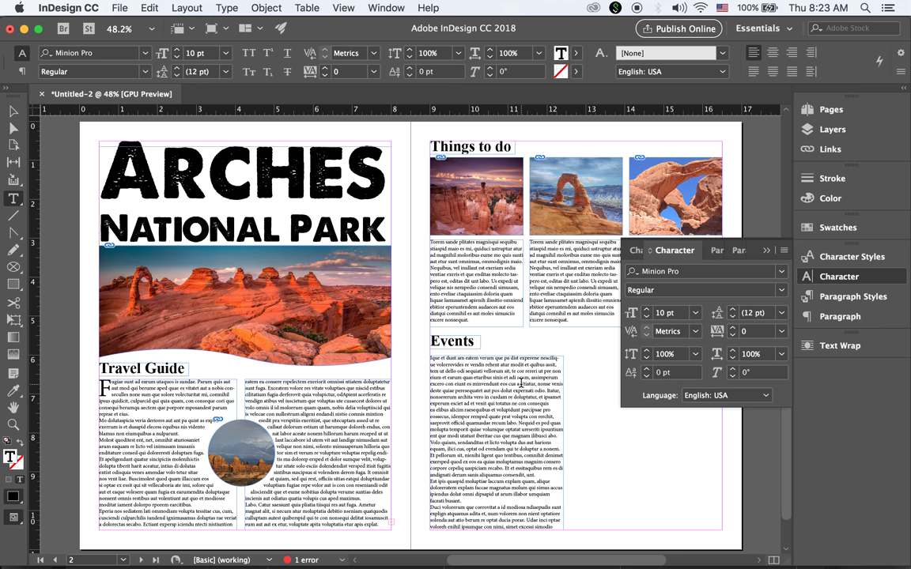
left_click(836, 316)
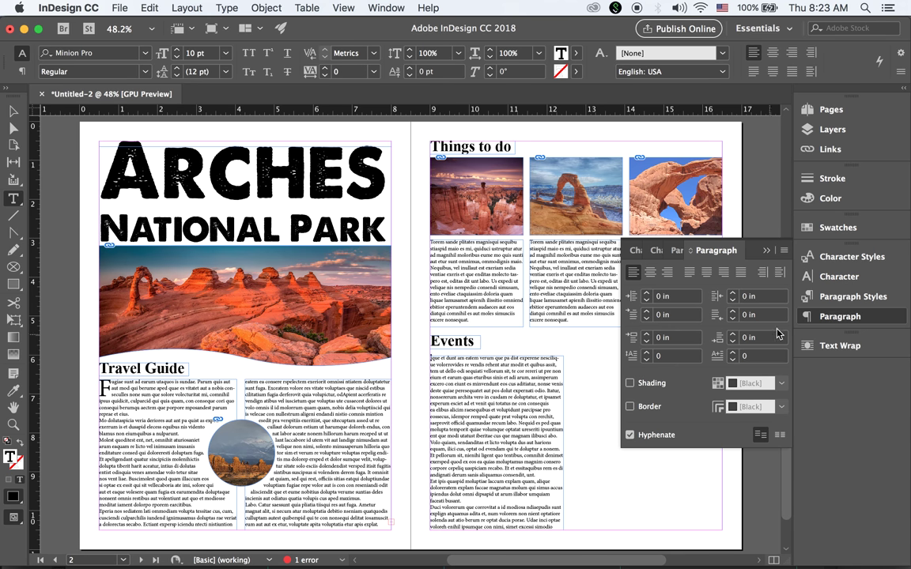
left_click(646, 353)
left_click(646, 353)
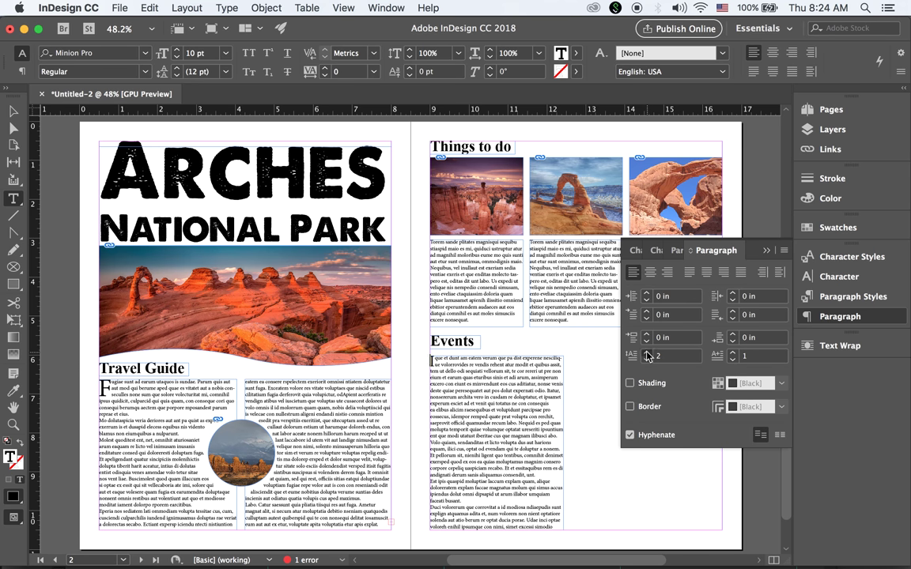
left_click(646, 354)
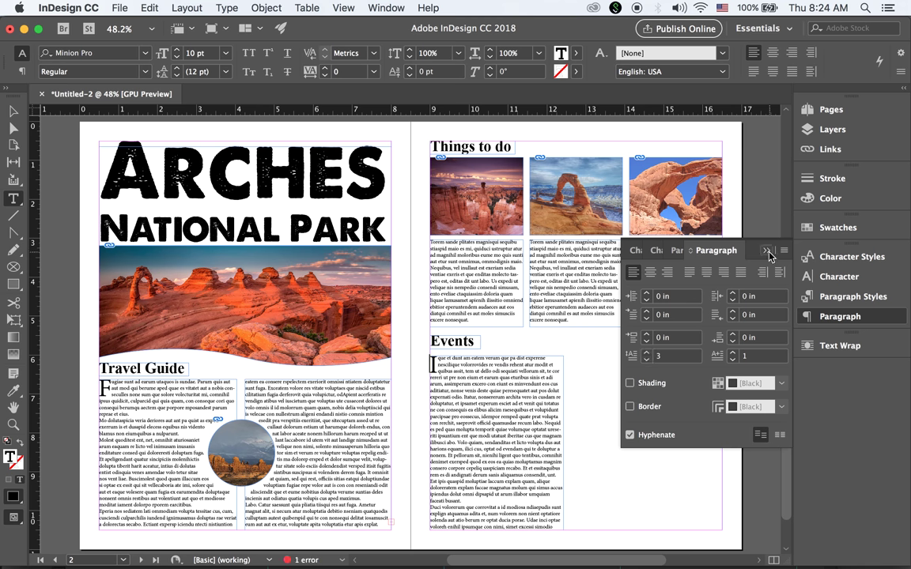
Justify the Events text frame's paragraphs with the last line aligned left
left_click(13, 111)
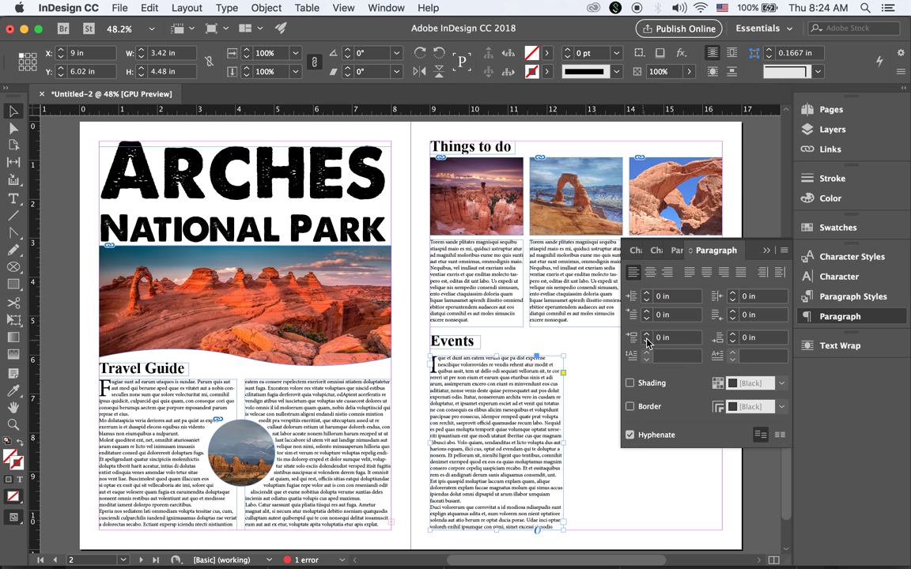
left_click(691, 271)
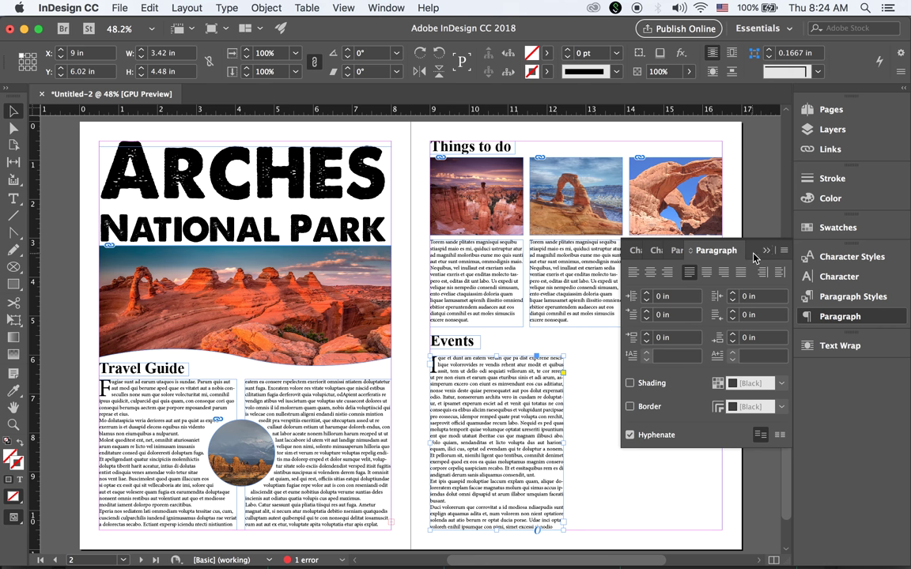
left_click(764, 248)
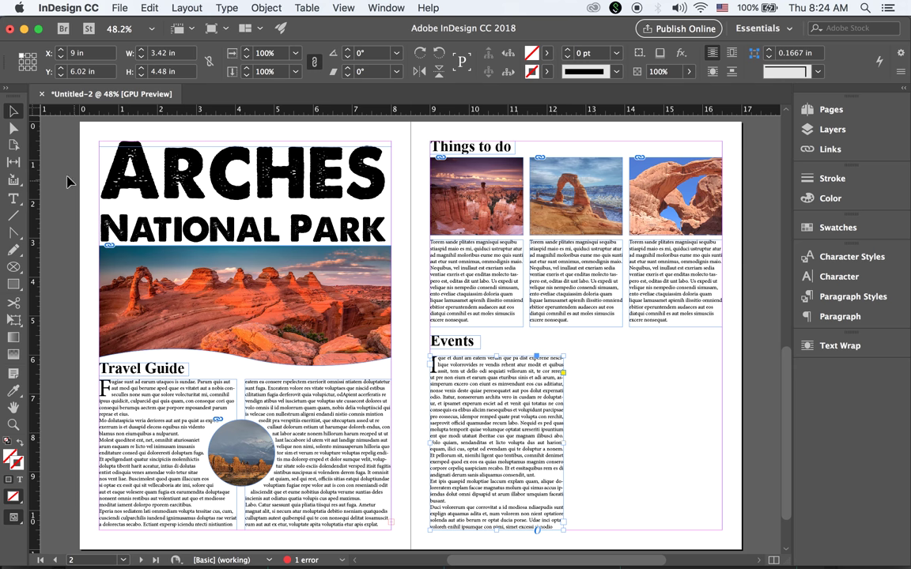
Draw a second text frame beside the first Events column, reaching the page margins, and set its text size to 10 pt
left_click(13, 198)
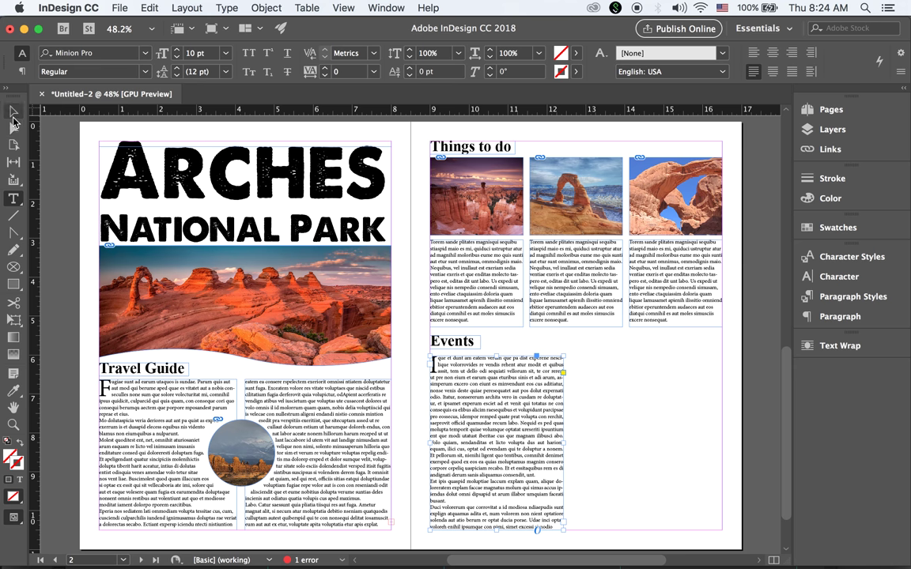
left_click_drag(600, 378, 721, 532)
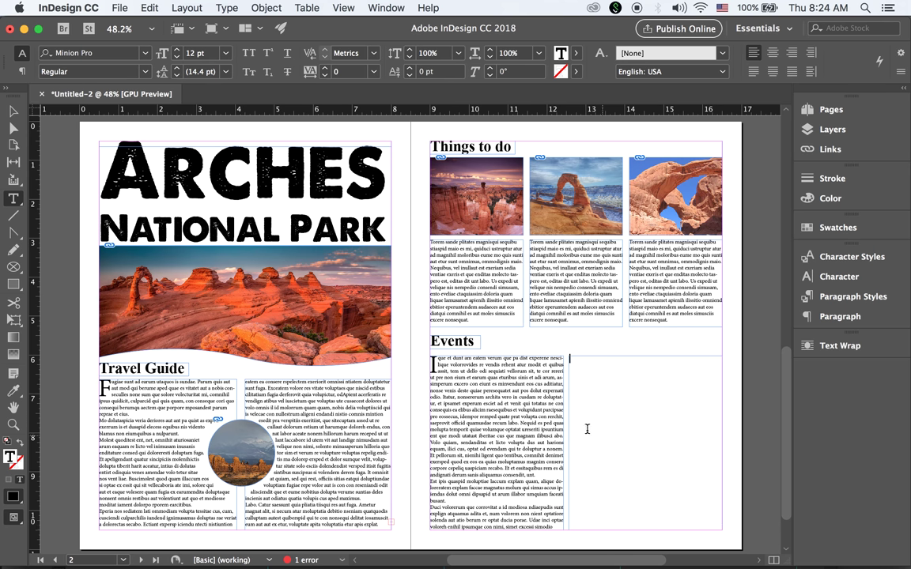
key("super+t")
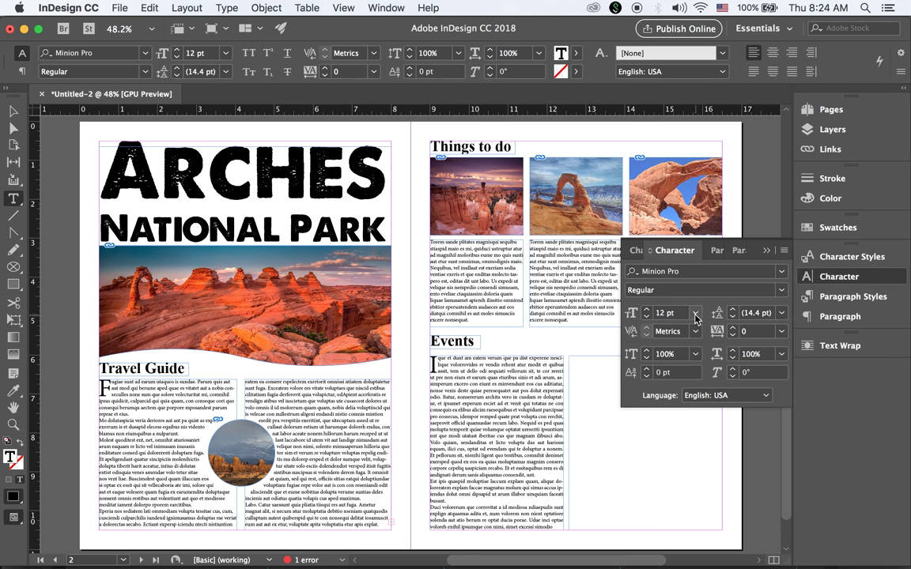
left_click(694, 314)
left_click(675, 401)
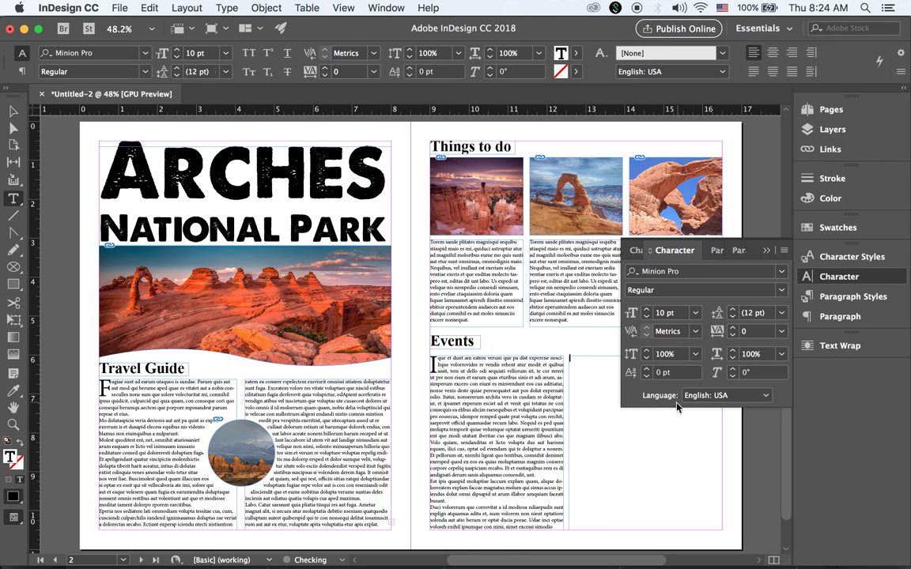
key("super+t")
Fill the second Events frame with placeholder text and resize the frames into two equal-width columns with a small gap
left_click(226, 8)
left_click(342, 453)
left_click(13, 111)
left_click(569, 445)
left_click_drag(569, 445, 570, 458)
left_click(680, 342)
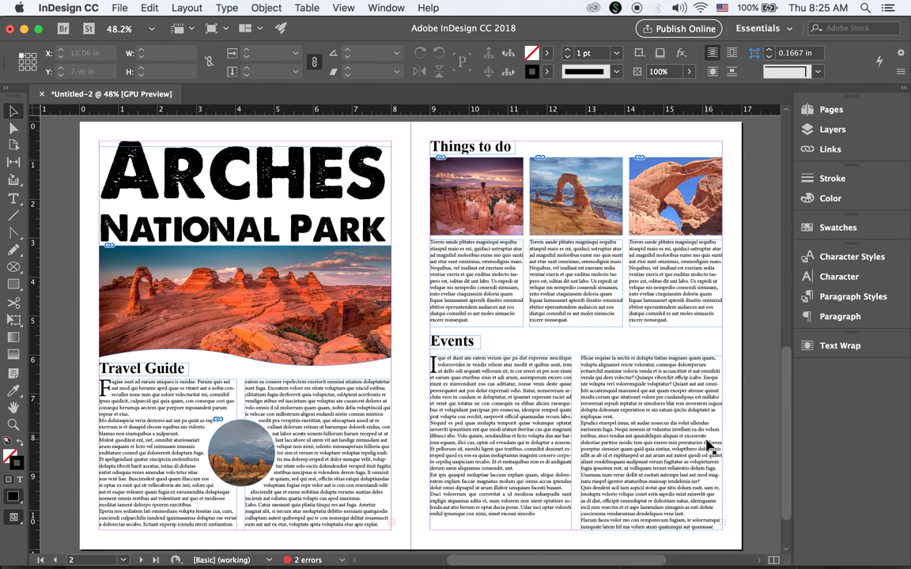
Place arch.psd from the images folder over the lower part of the second Events column, about 5.28 by 3.96 in
left_click(120, 7)
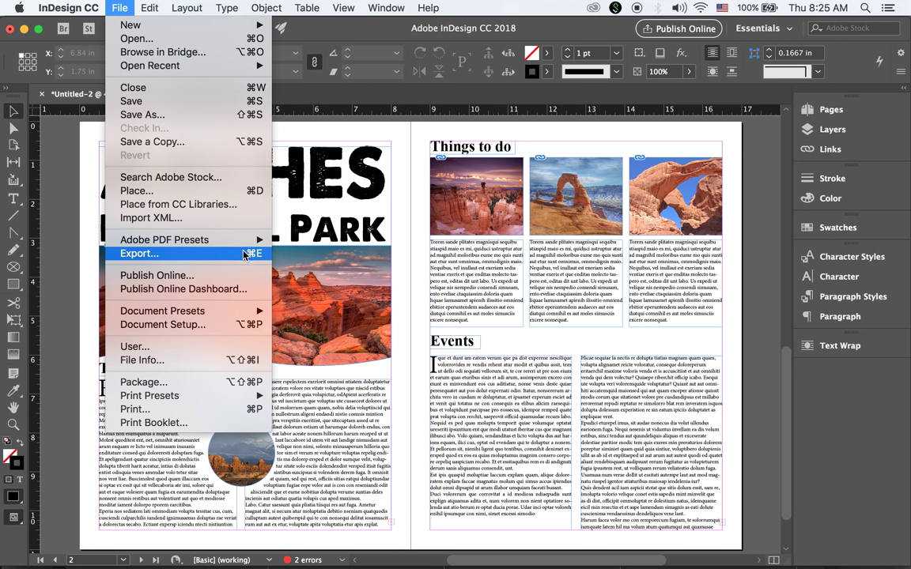
left_click(209, 190)
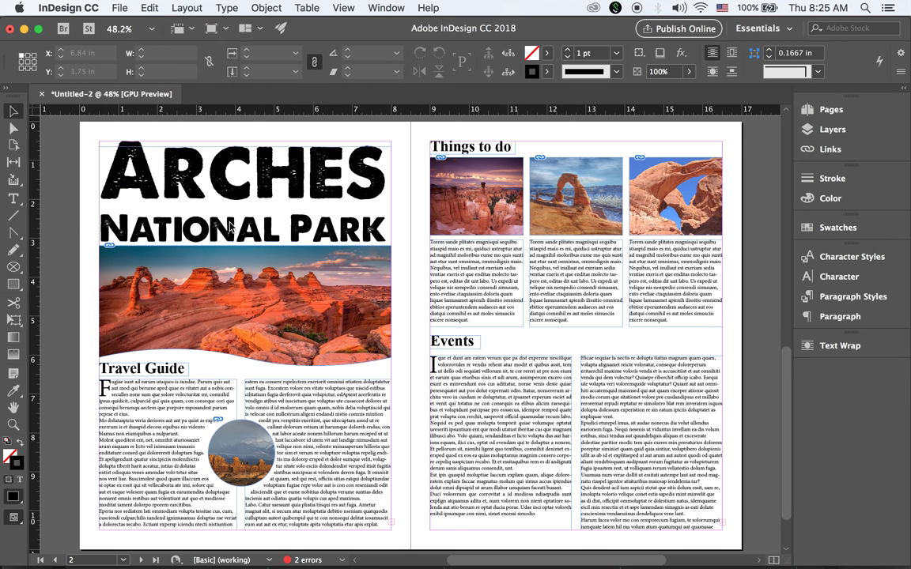
left_click(356, 158)
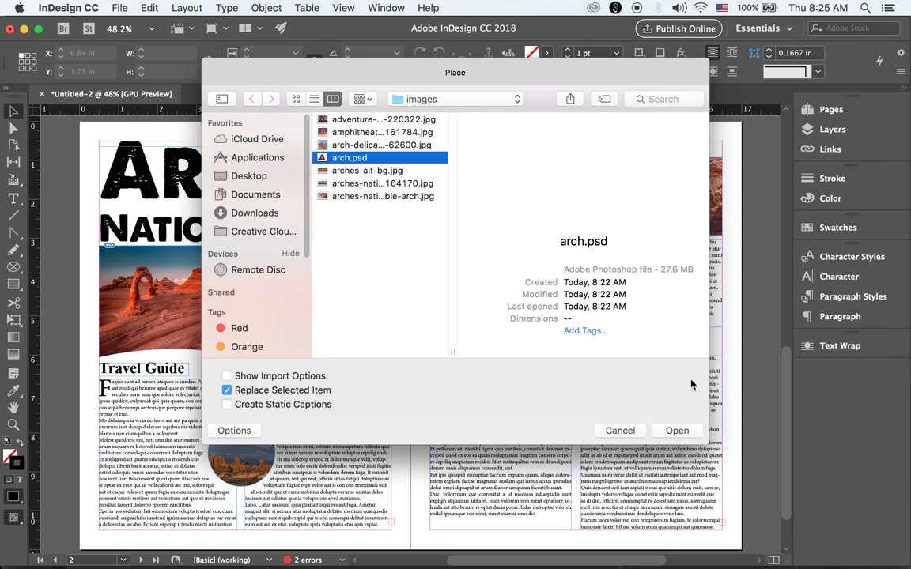
left_click(678, 431)
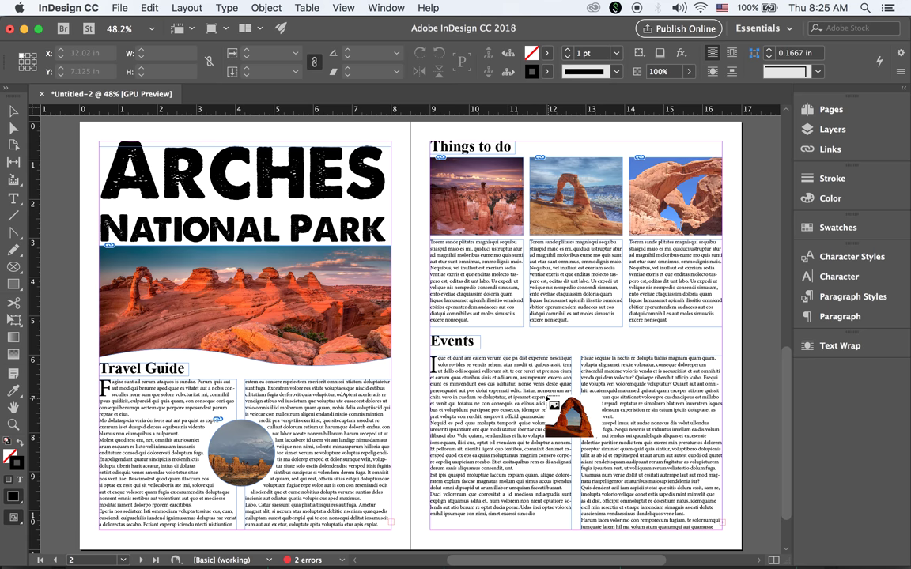
left_click(605, 441)
left_click_drag(655, 462, 754, 553)
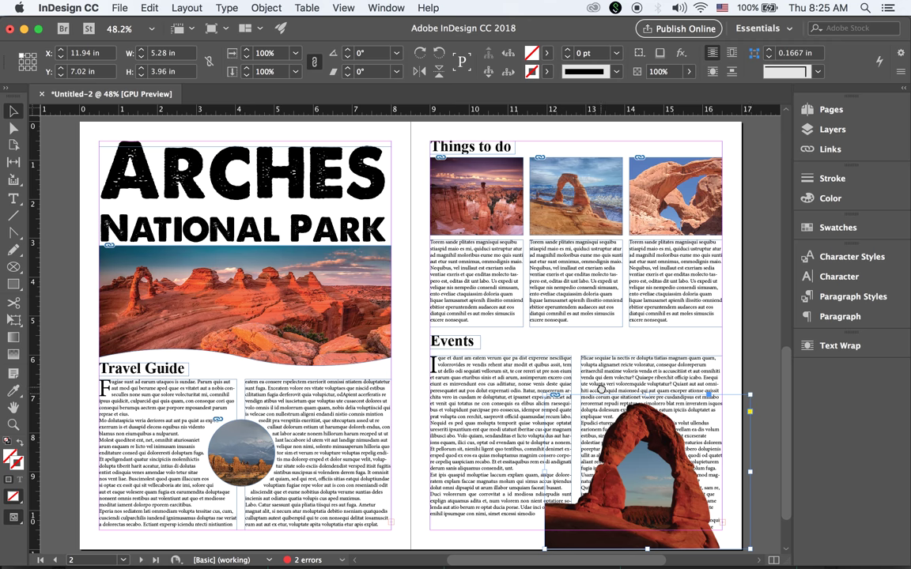
Try enlarging the placed arch's frame beyond the page corner, and undo both the enlargement and the placement
scroll(622, 402, "down", 2)
scroll(622, 402, "right", 3)
left_click_drag(640, 489, 719, 548)
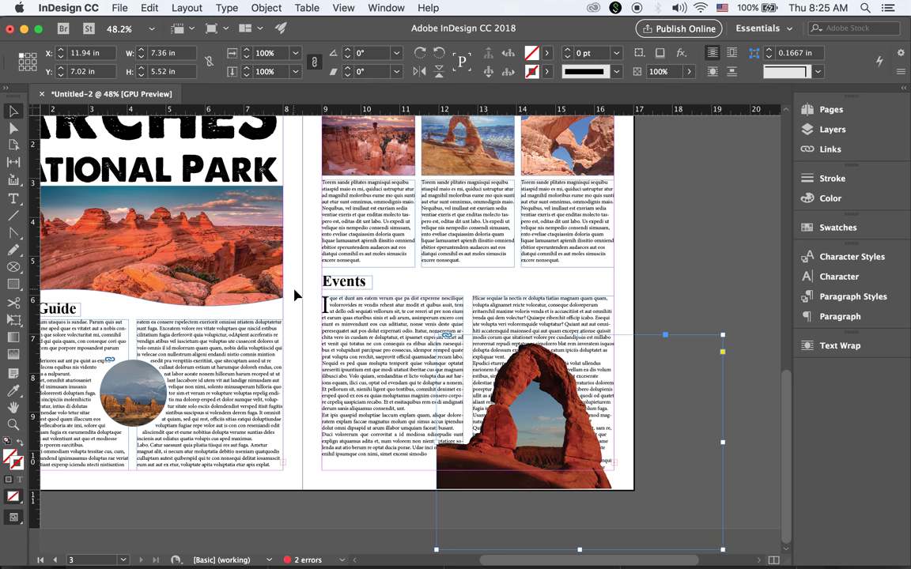
key("cmd+z")
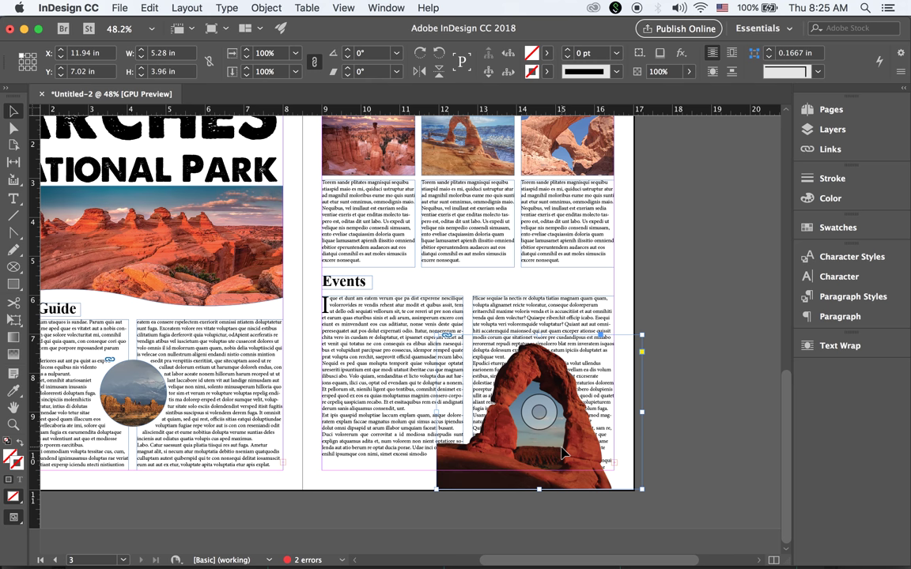
key("cmd+z")
Place arch.psd at about 8.64 by 6.48 in over the Events page's lower outer corner and raise it to about Y 6.135 in
left_click(119, 7)
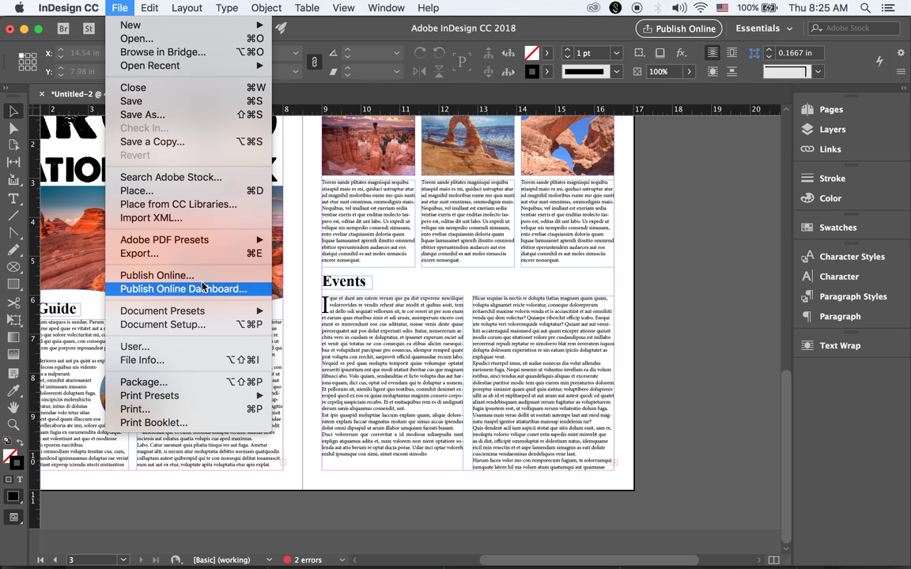
left_click(163, 199)
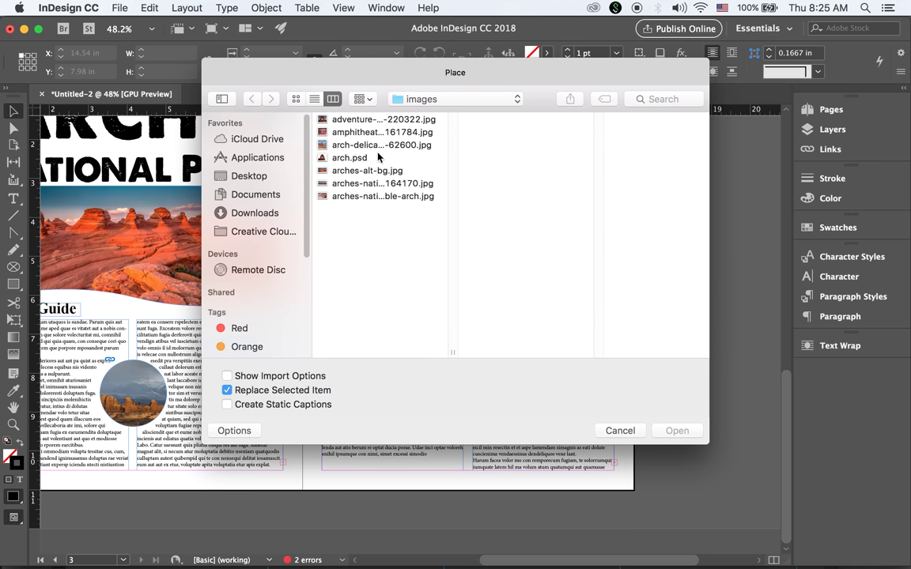
left_click(378, 157)
left_click(675, 430)
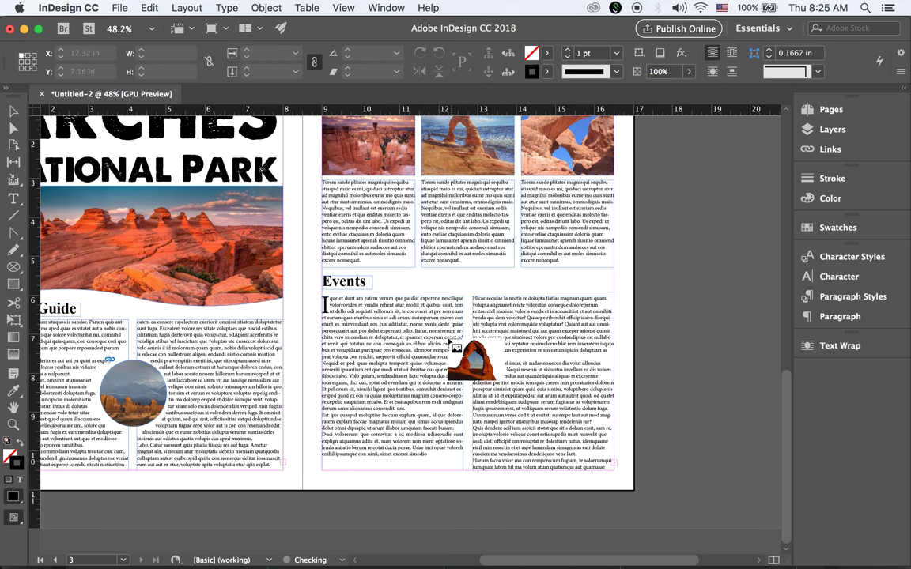
left_click_drag(424, 342, 759, 553)
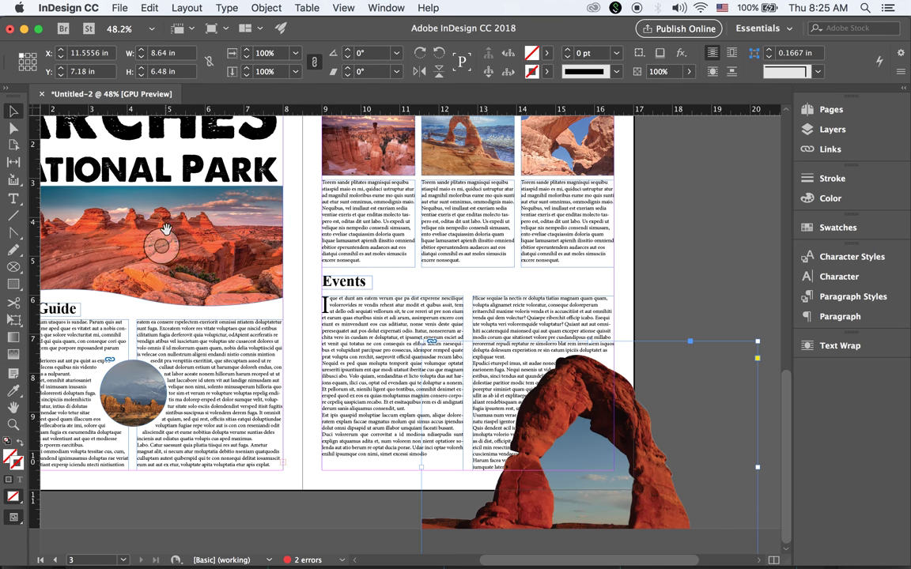
left_click_drag(522, 431, 525, 391)
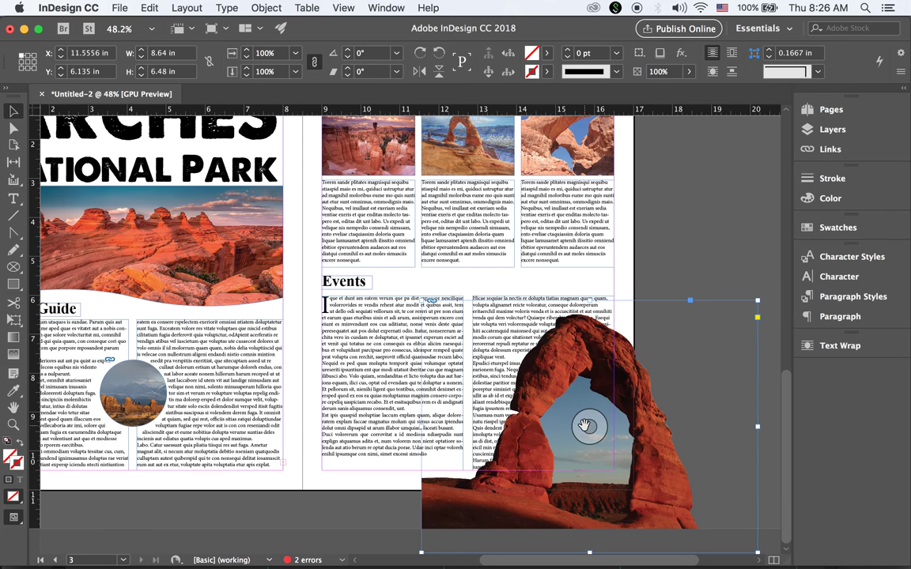
left_click(690, 270)
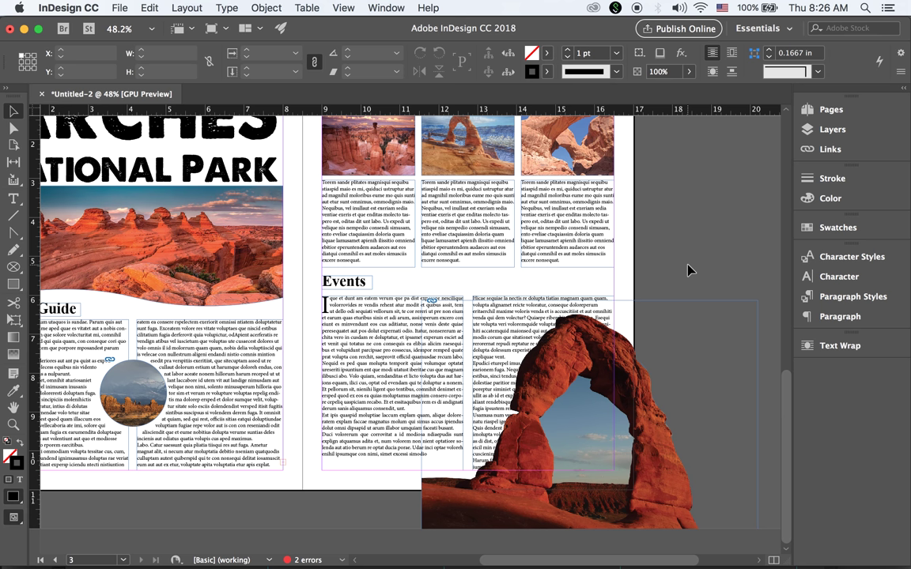
Wrap the Events text around the arch's object shape using the Detect Edges contour and a 0.0625 in offset
left_click(605, 353)
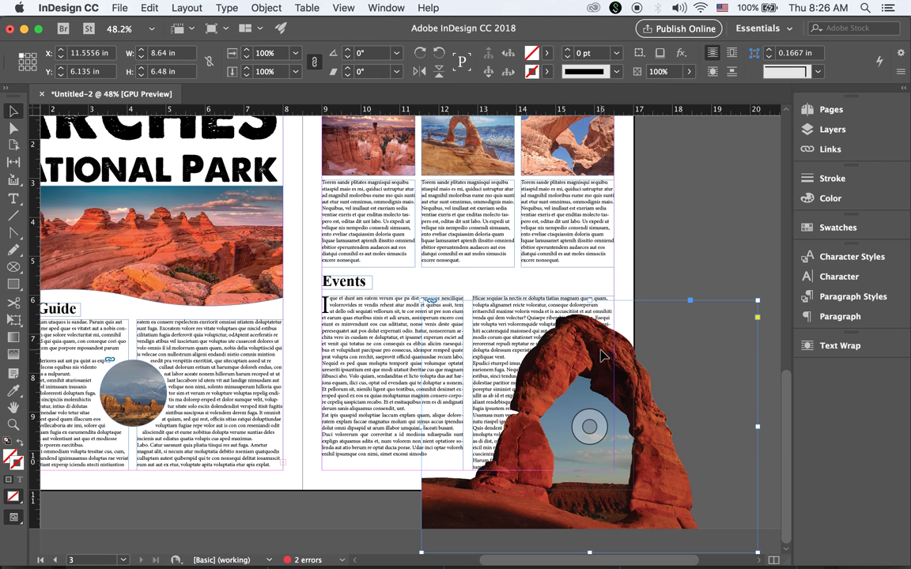
left_click(803, 346)
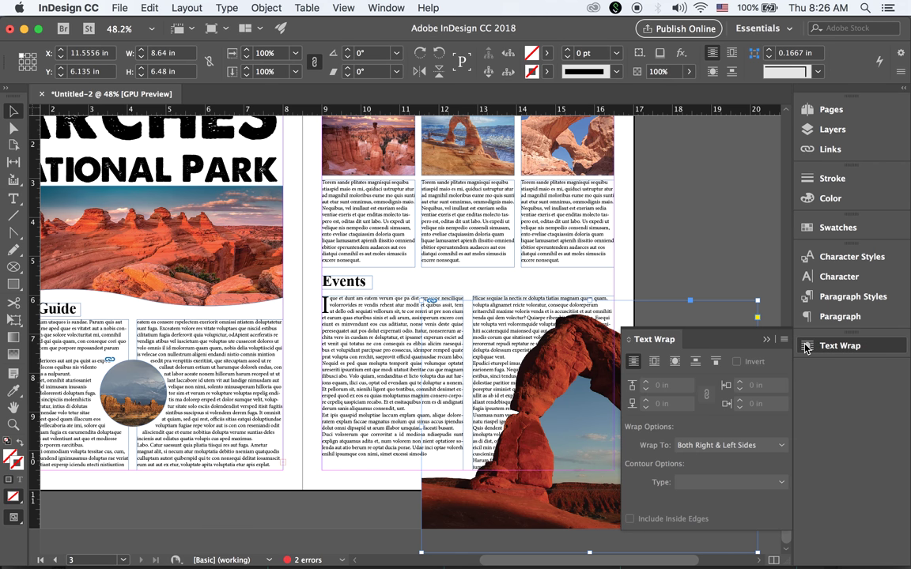
left_click(674, 361)
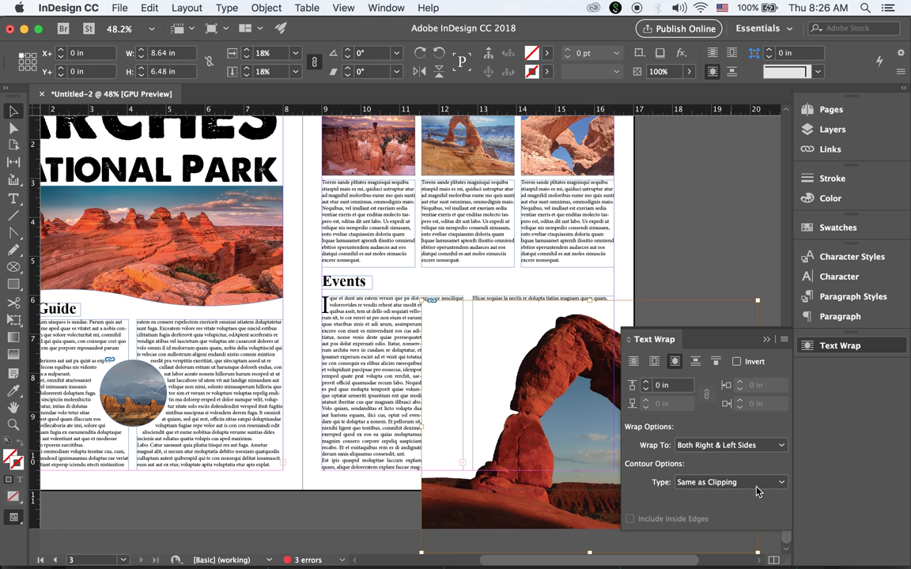
left_click(782, 484)
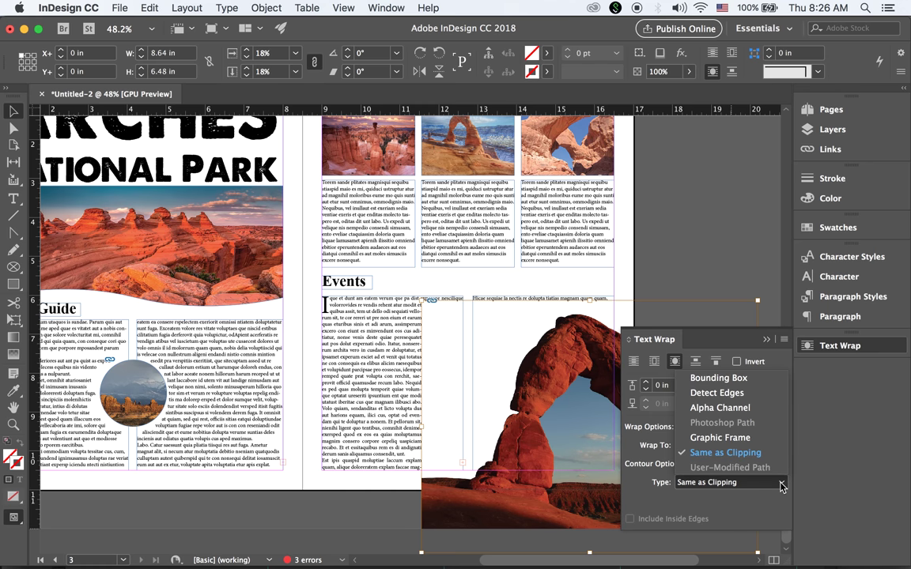
left_click(754, 395)
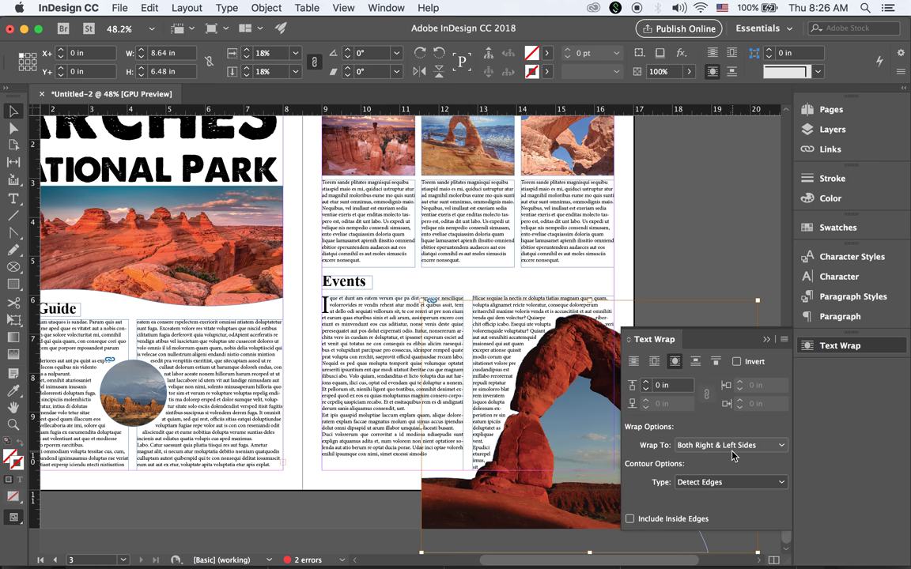
left_click(646, 384)
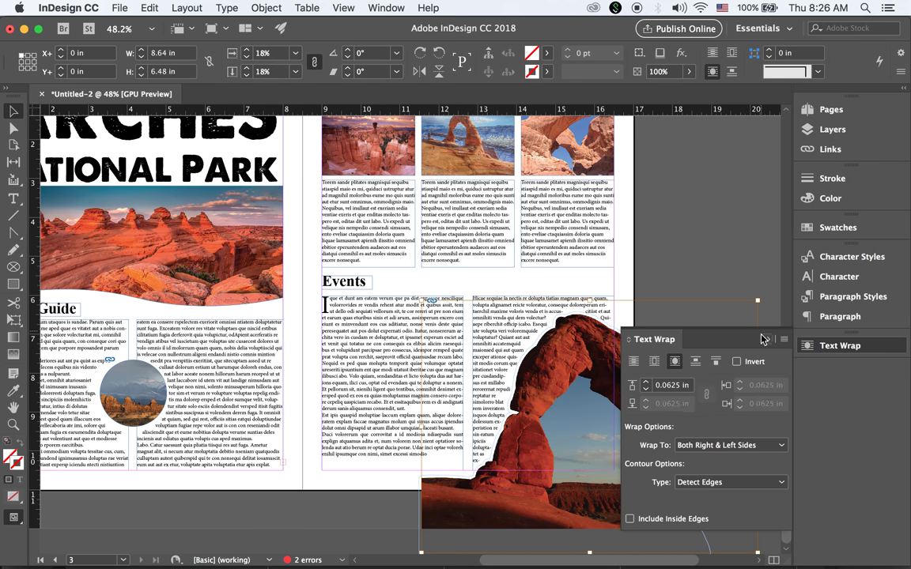
left_click(766, 341)
left_click(732, 250)
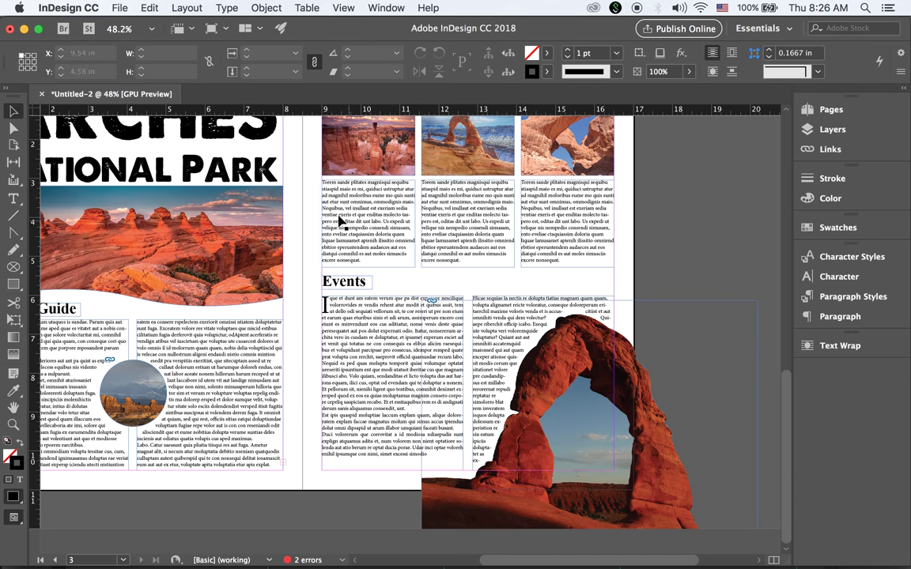
double_click(12, 408)
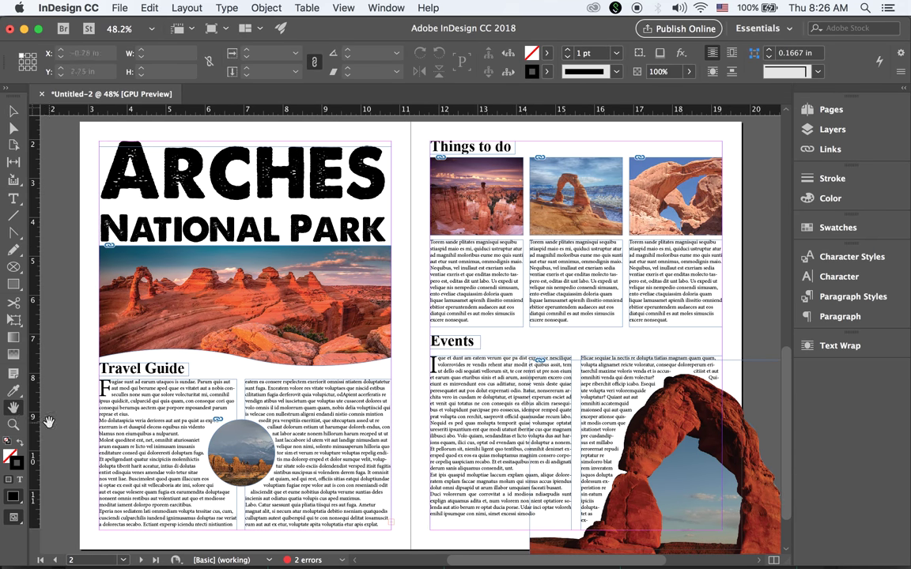